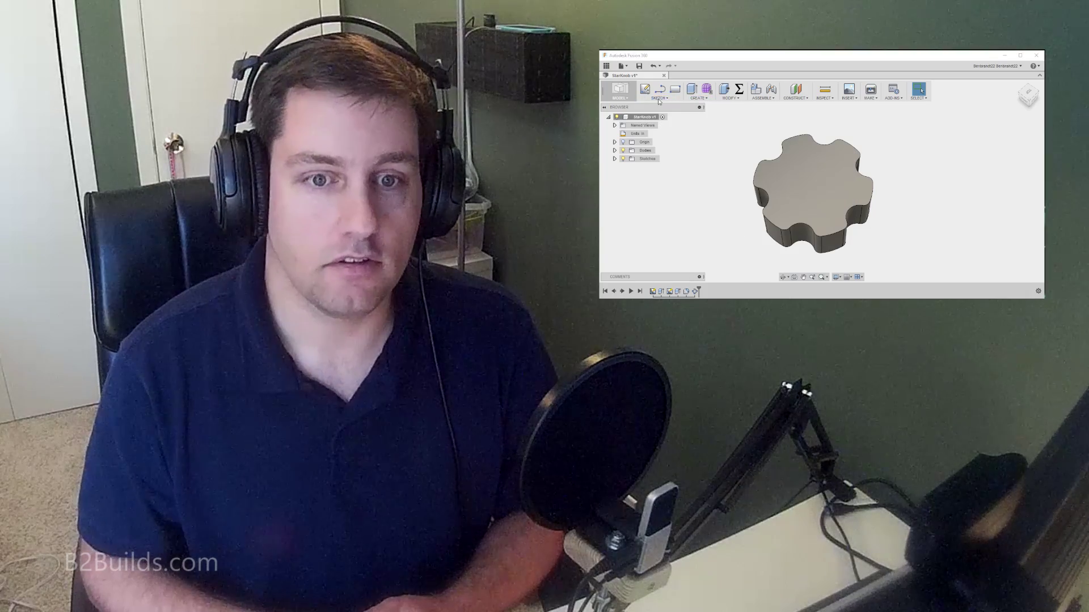
# Start a center diameter circle sketch on the top face of the star knob
pyautogui.click(663, 99)
pyautogui.moveTo(675, 128)
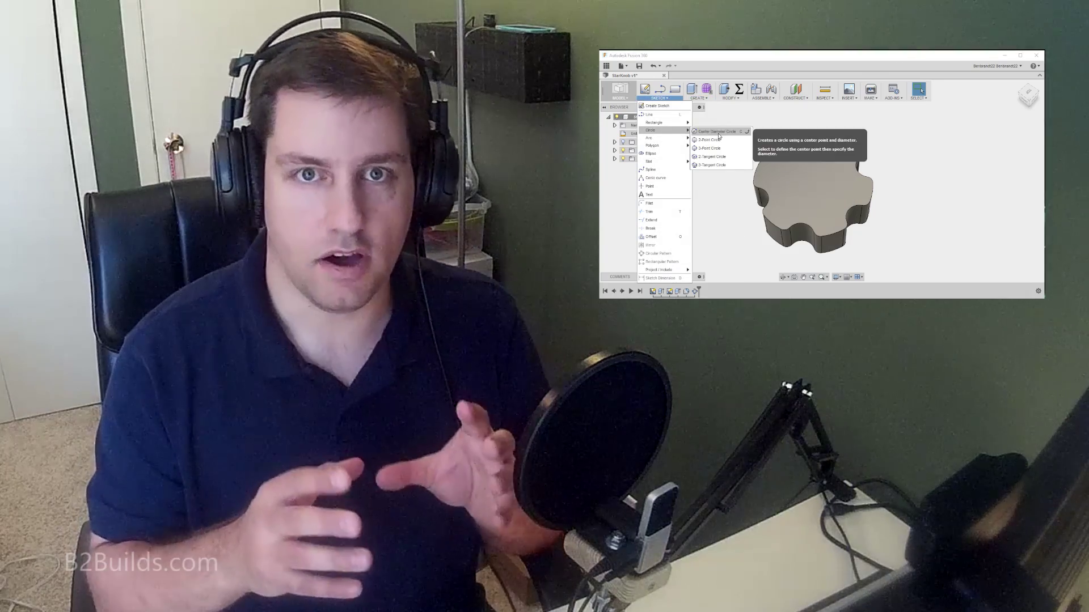
pyautogui.click(719, 136)
pyautogui.click(851, 182)
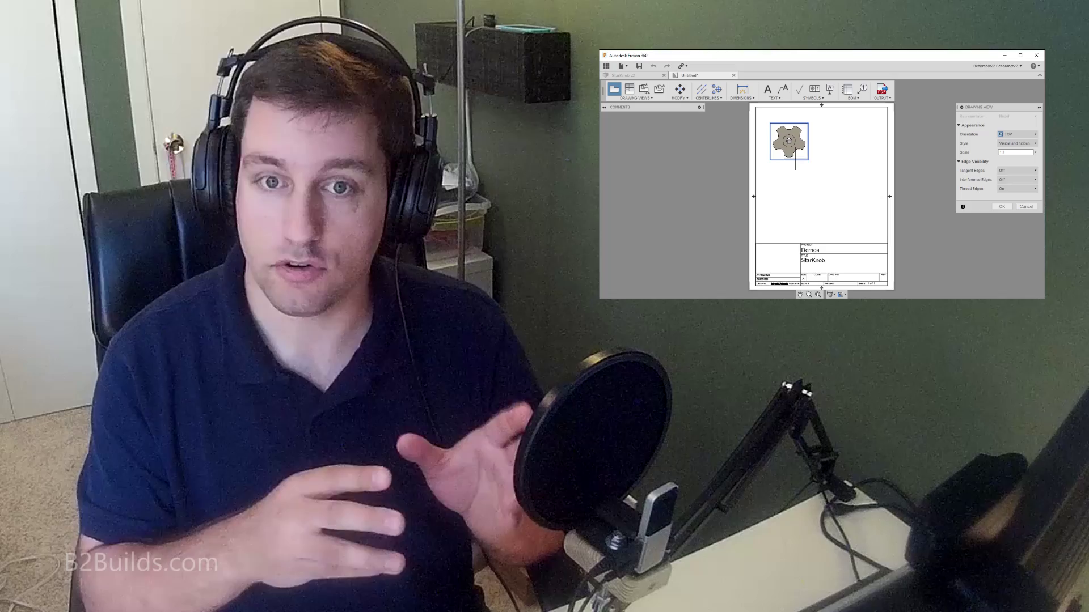
# Place the knob's top-orientation base view at 1:1 scale near the upper corner of the drawing sheet
pyautogui.click(1003, 206)
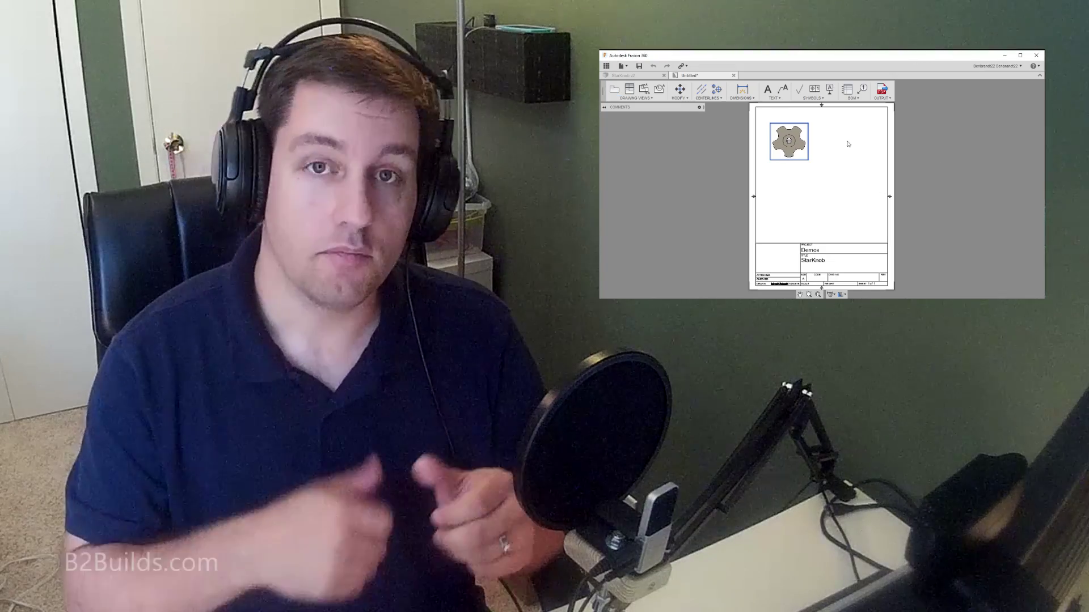
pyautogui.scroll(6, 810, 146)
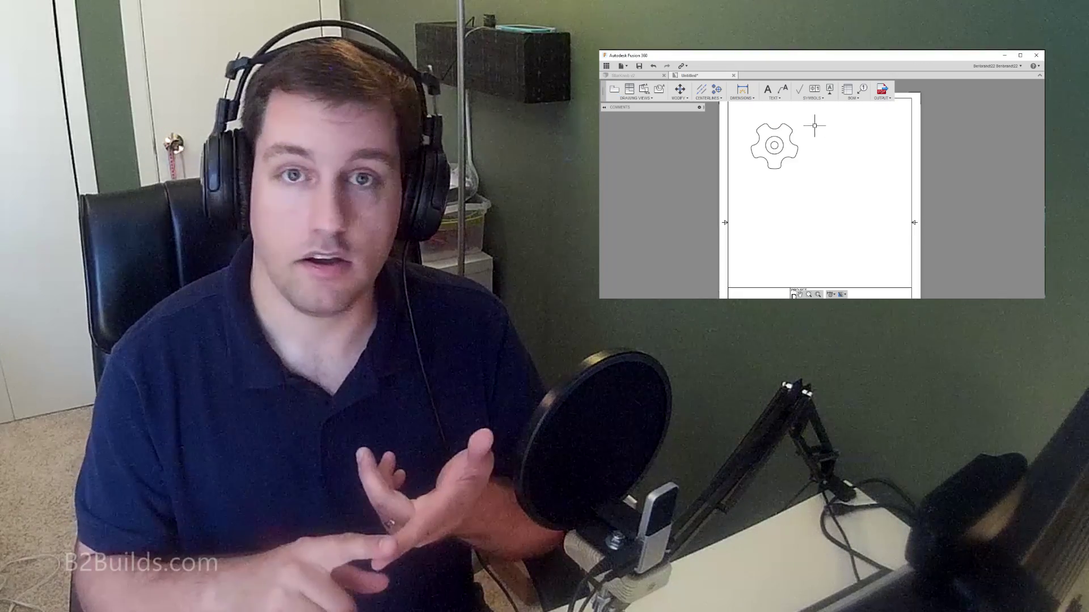
pyautogui.scroll(-4, 828, 190)
pyautogui.scroll(5, 822, 153)
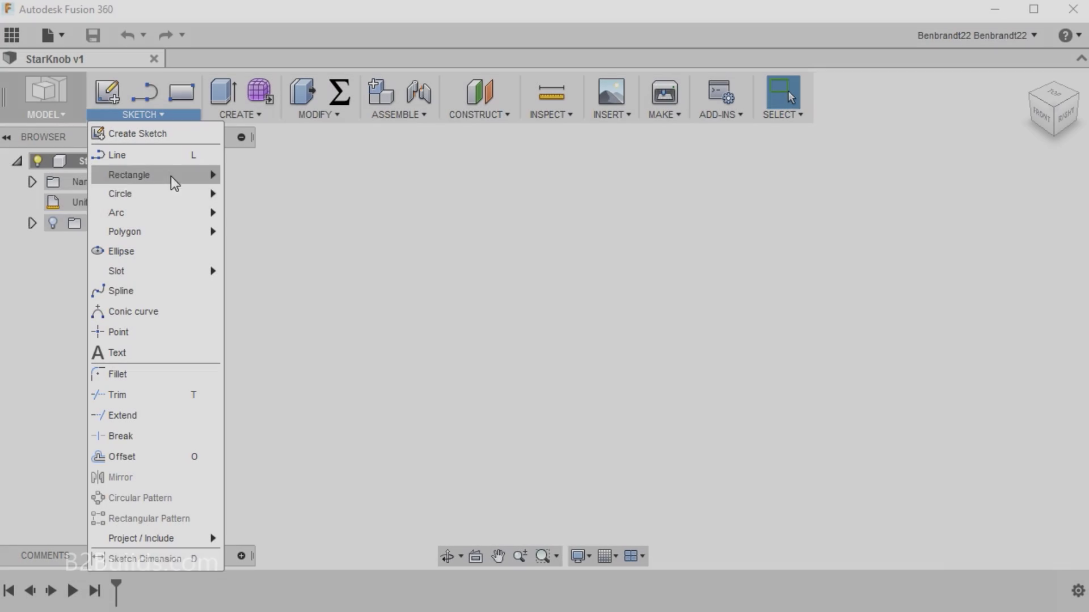
# Sketch a 2.25 in diameter circle centered on the origin of the horizontal plane and finish the sketch
pyautogui.moveTo(176, 196)
pyautogui.click(279, 196)
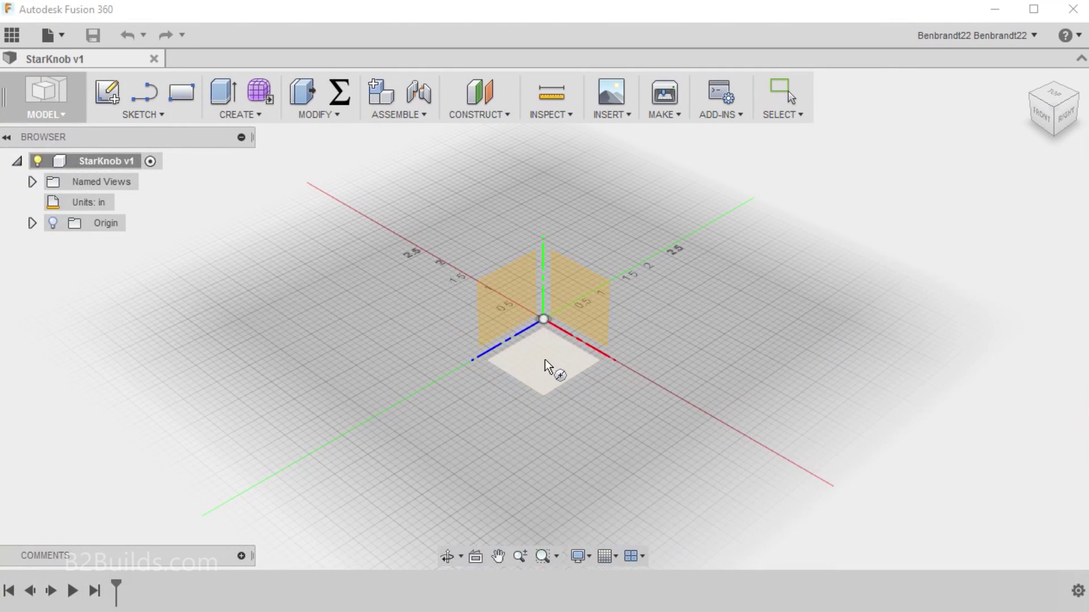
pyautogui.click(543, 361)
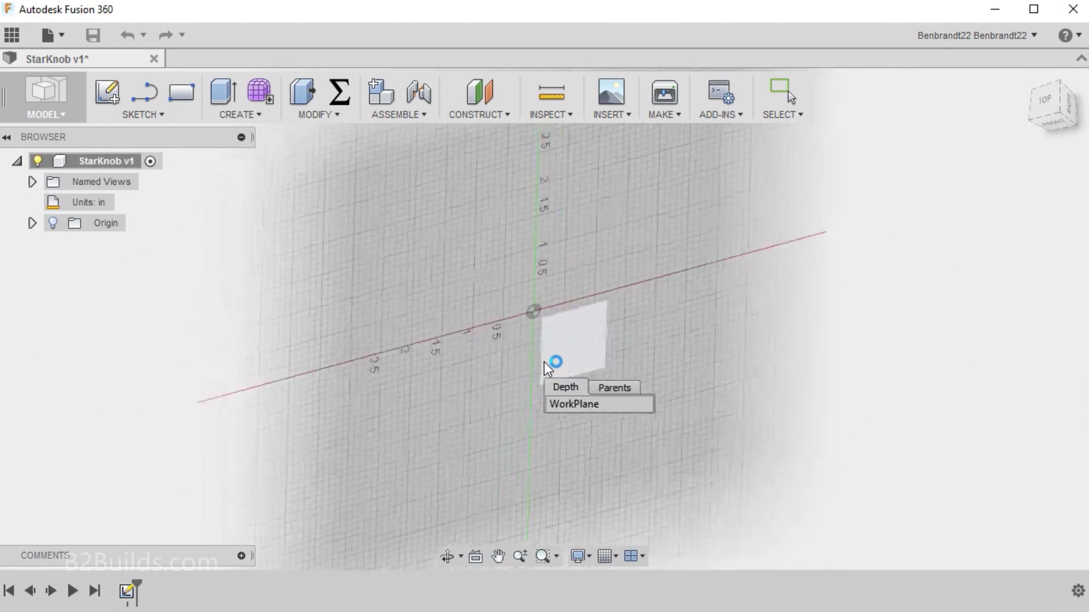
pyautogui.click(496, 271)
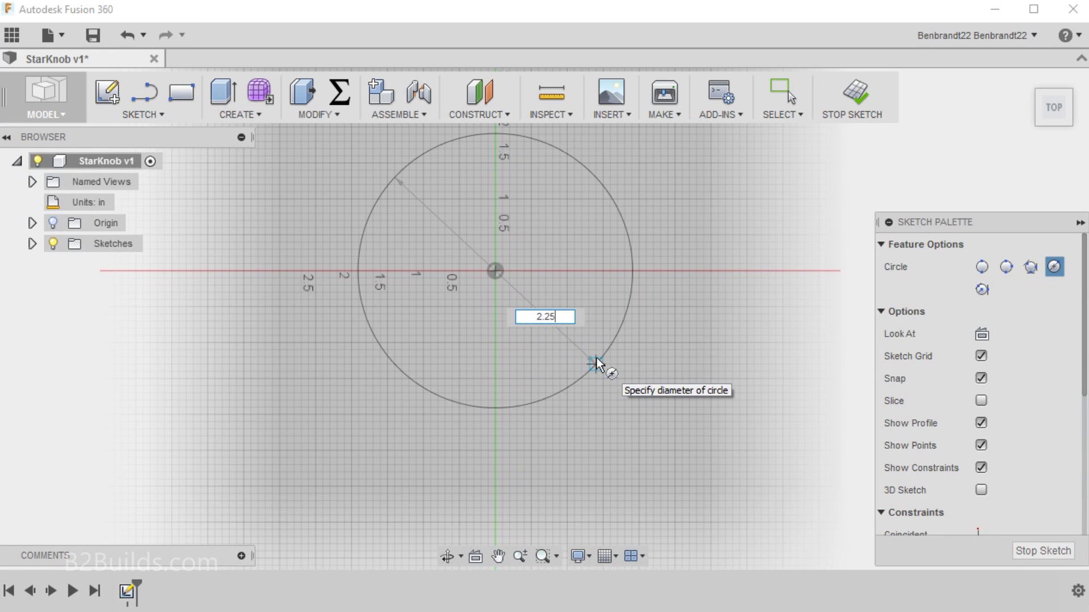
pyautogui.press('Tab')
pyautogui.press('Return')
pyautogui.press('Escape')
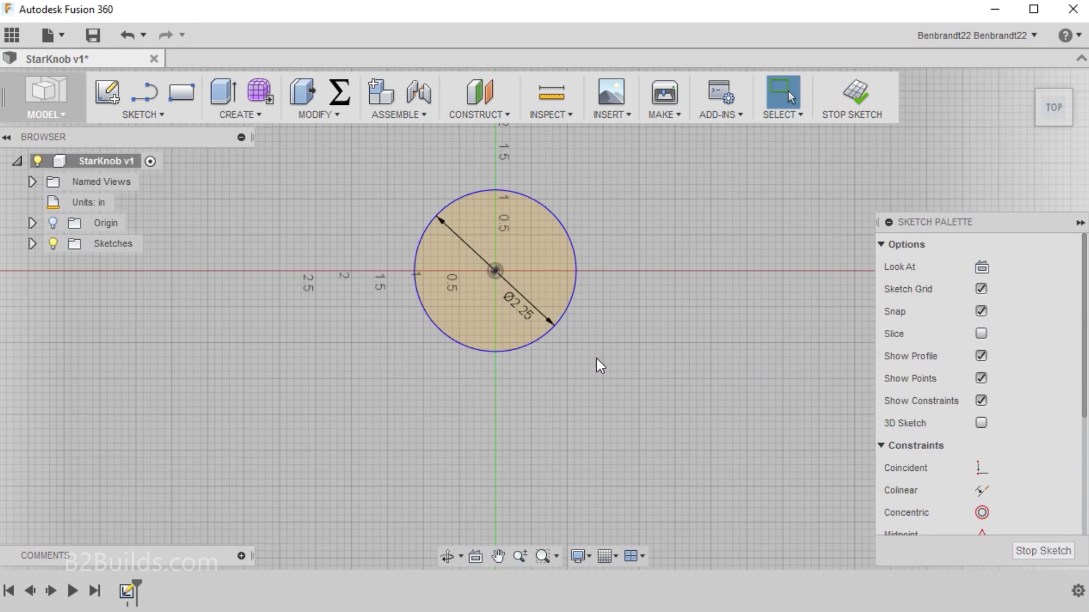
pyautogui.click(1043, 551)
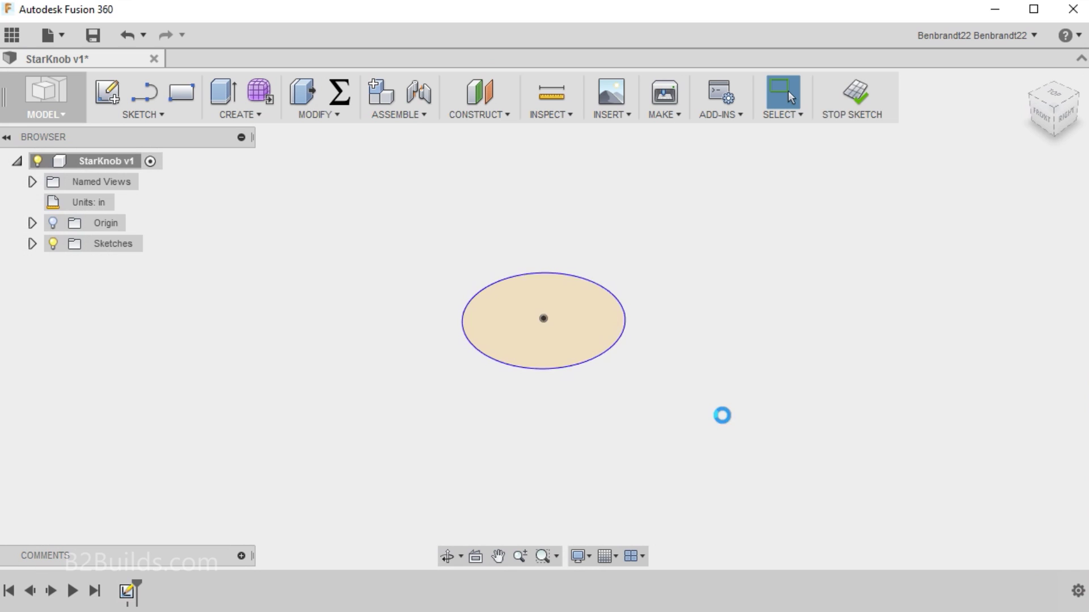
# Extrude the circle profile 0.75 in to one side as a new body
pyautogui.rightClick(609, 323)
pyautogui.click(658, 290)
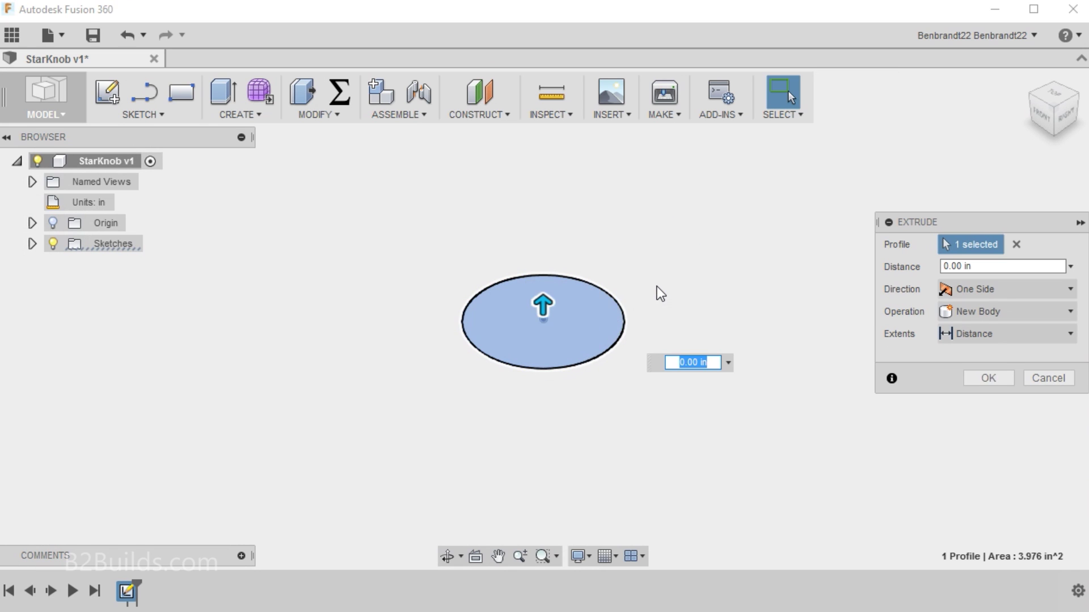
pyautogui.click(987, 268)
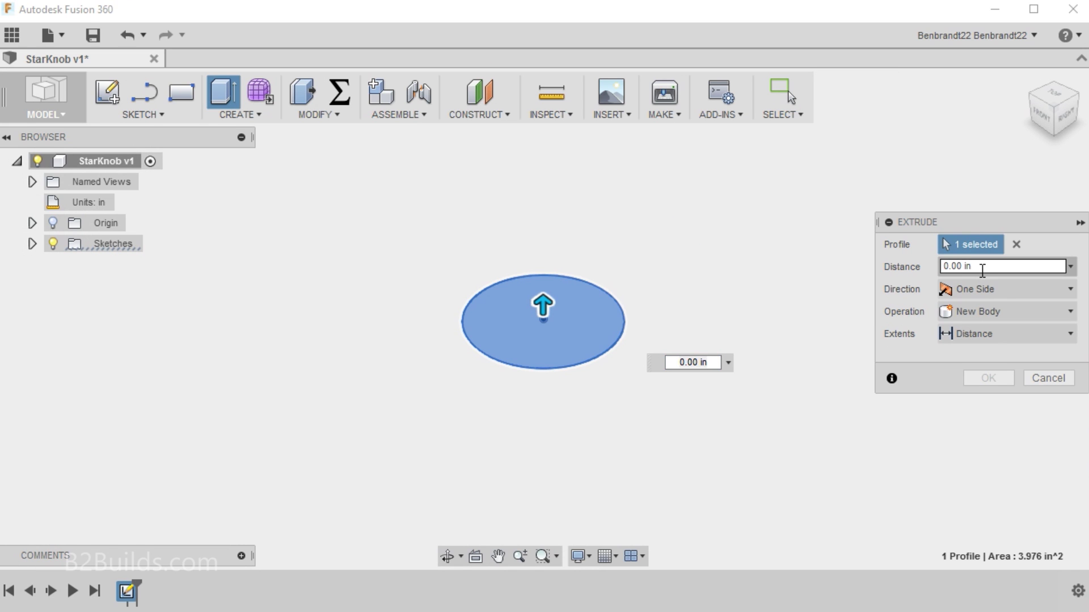
pyautogui.moveTo(962, 268); pyautogui.dragTo(845, 267)
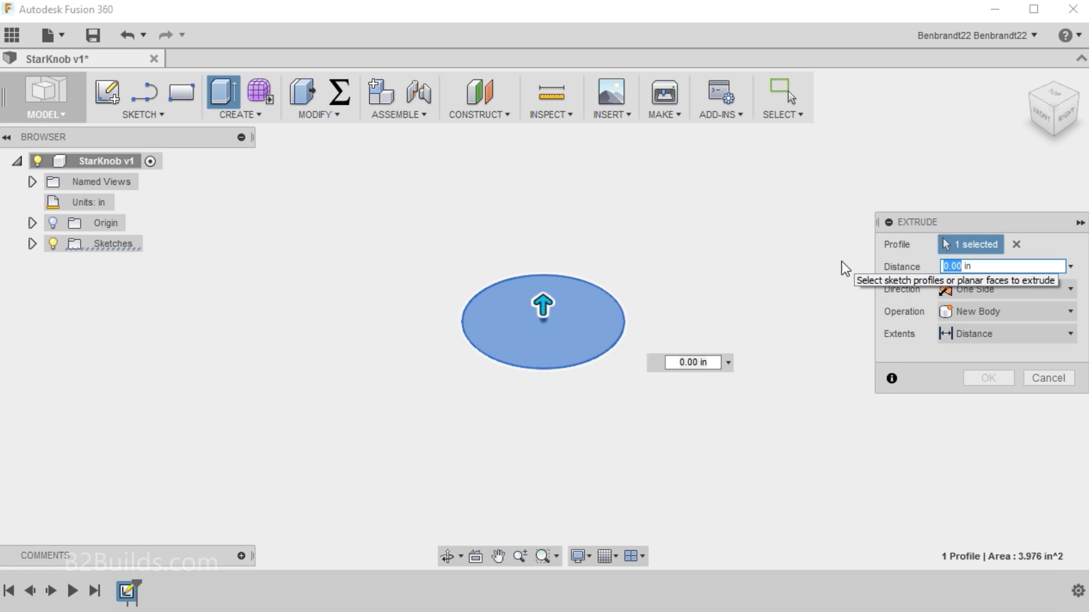
pyautogui.press('Return')
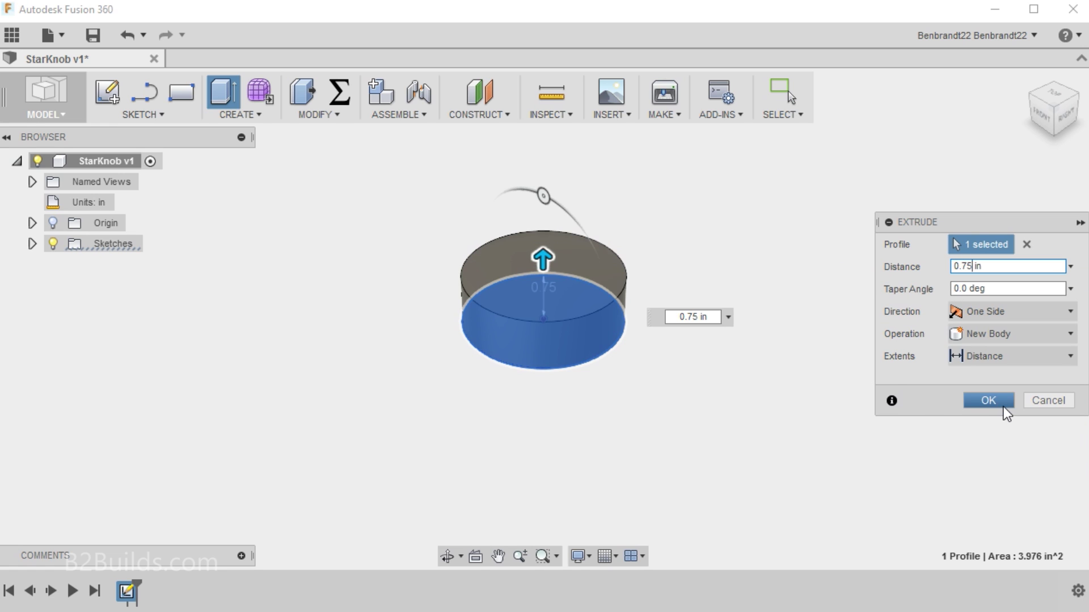
pyautogui.click(989, 400)
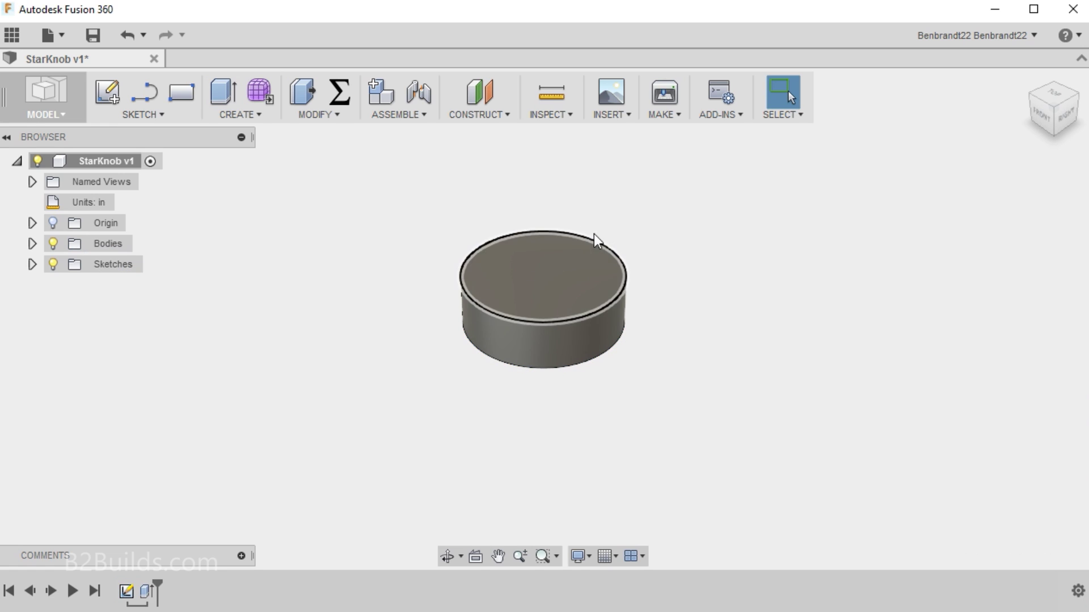
# Create a new sketch on the top face of the cylinder without drawing a circle yet
pyautogui.scroll(2, 607, 235)
pyautogui.keyDown('shift'); pyautogui.moveTo(537, 342); pyautogui.dragTo(658, 290, button='middle'); pyautogui.keyUp('shift')
pyautogui.press('Escape')
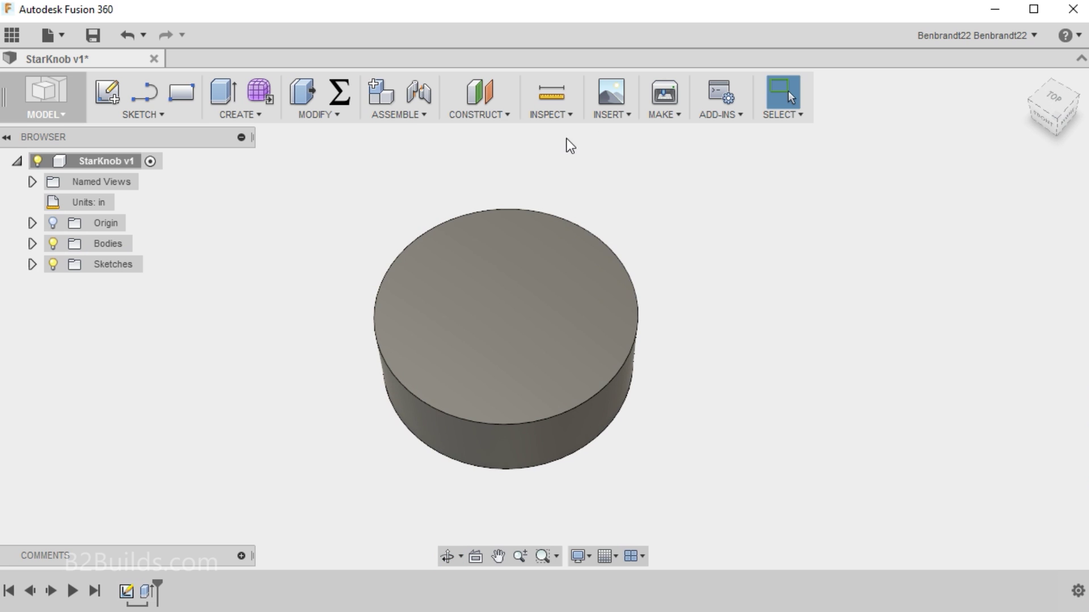
pyautogui.click(142, 116)
pyautogui.moveTo(195, 200)
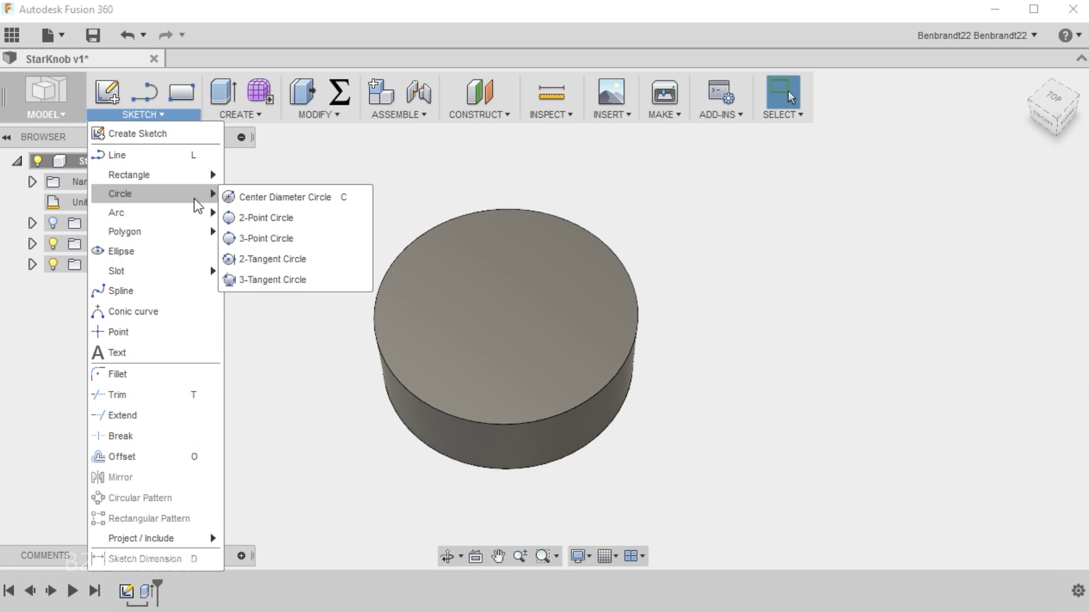
pyautogui.click(278, 201)
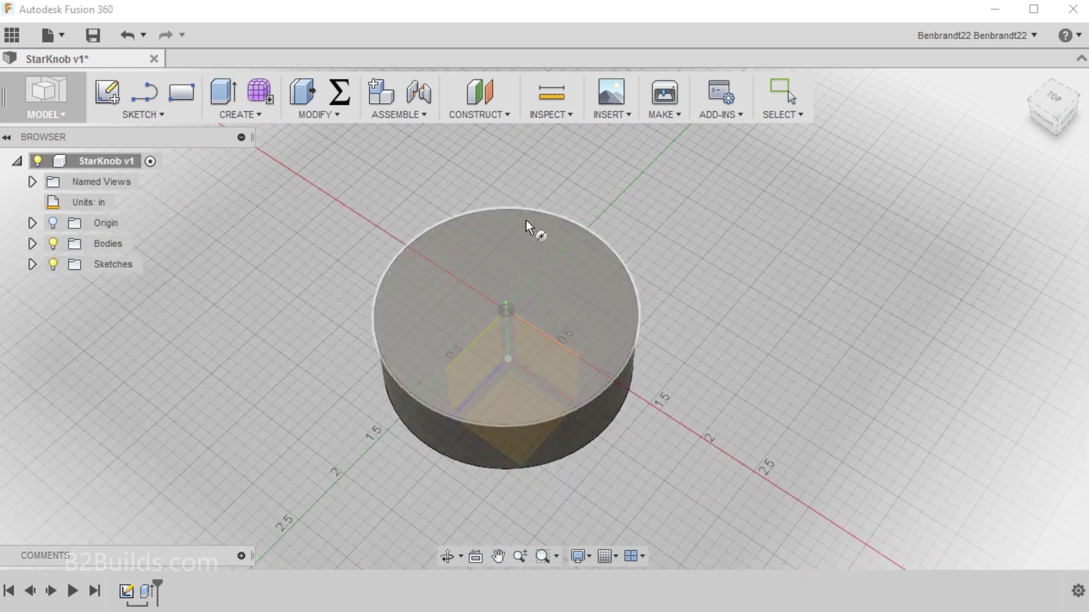
pyautogui.click(517, 224)
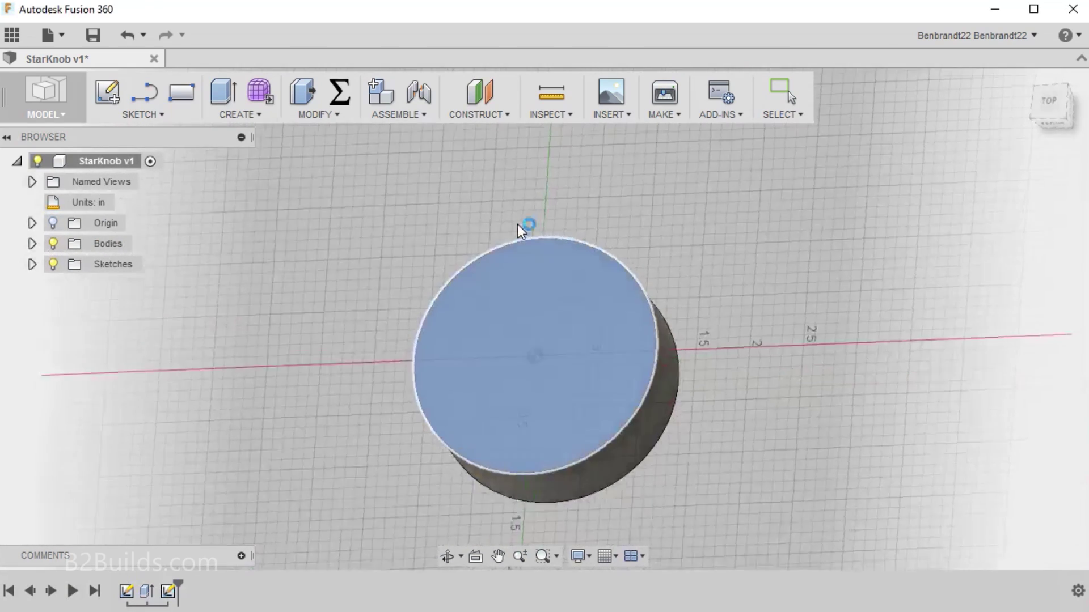
pyautogui.scroll(2, 761, 511)
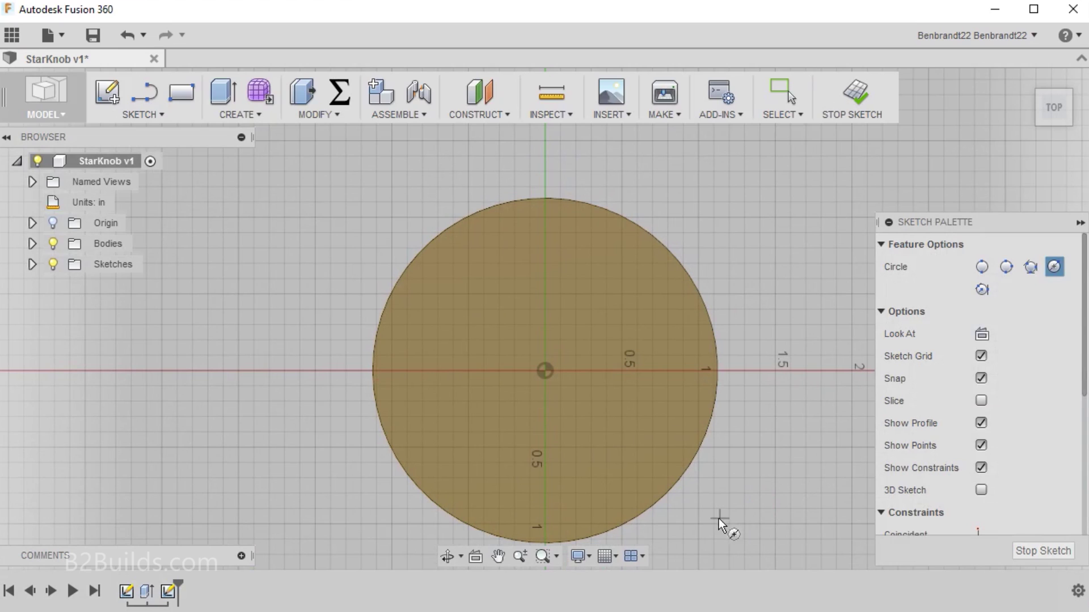
pyautogui.press('Escape')
# Sketch a vertical line from the origin to beyond the disc's edge and convert it to a construction line
pyautogui.click(140, 112)
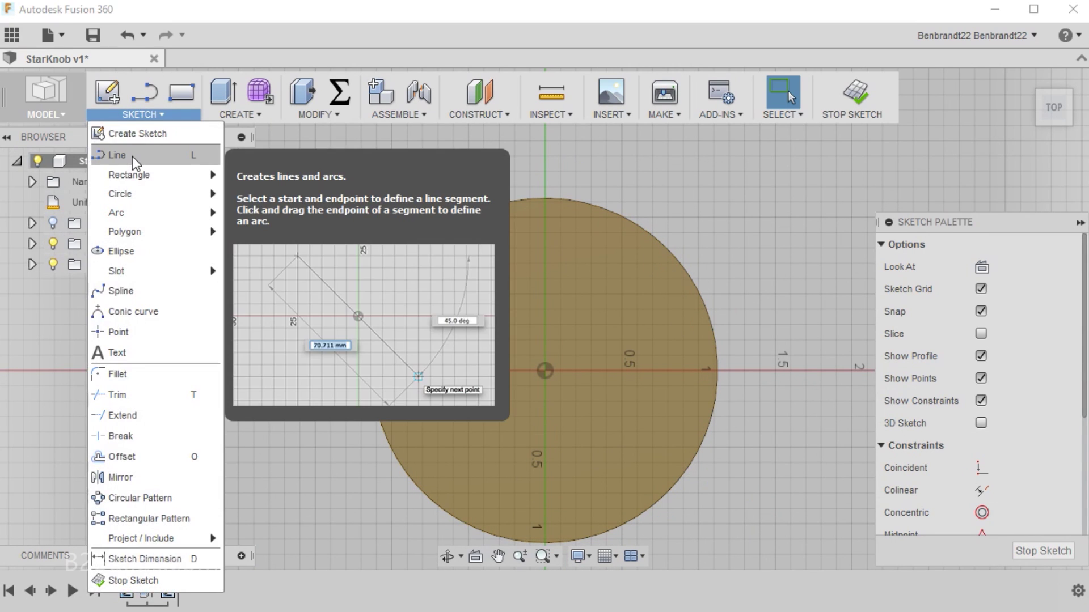
pyautogui.click(131, 157)
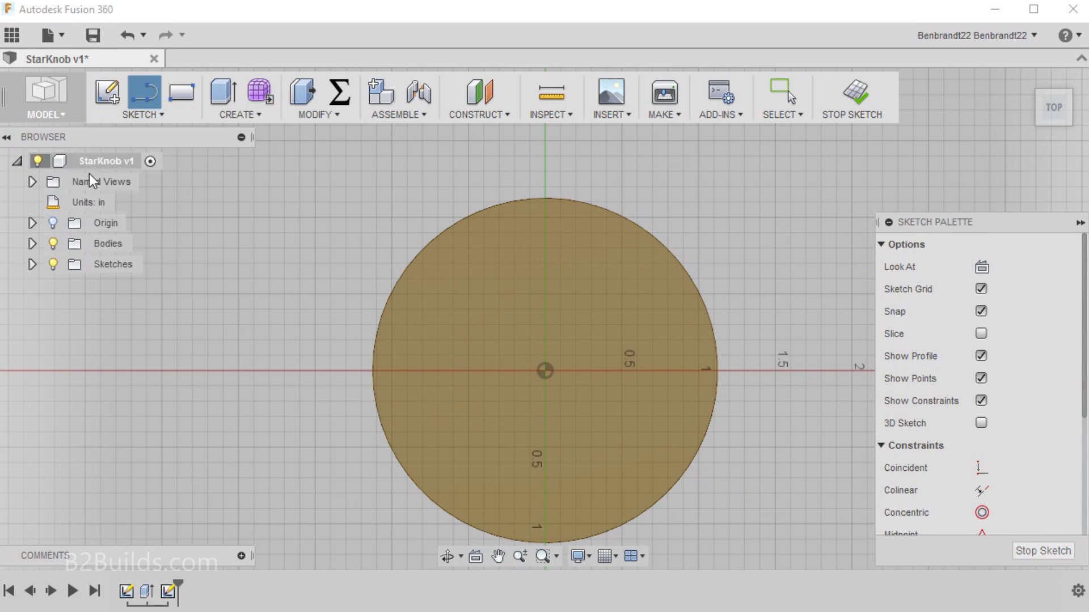
pyautogui.click(545, 372)
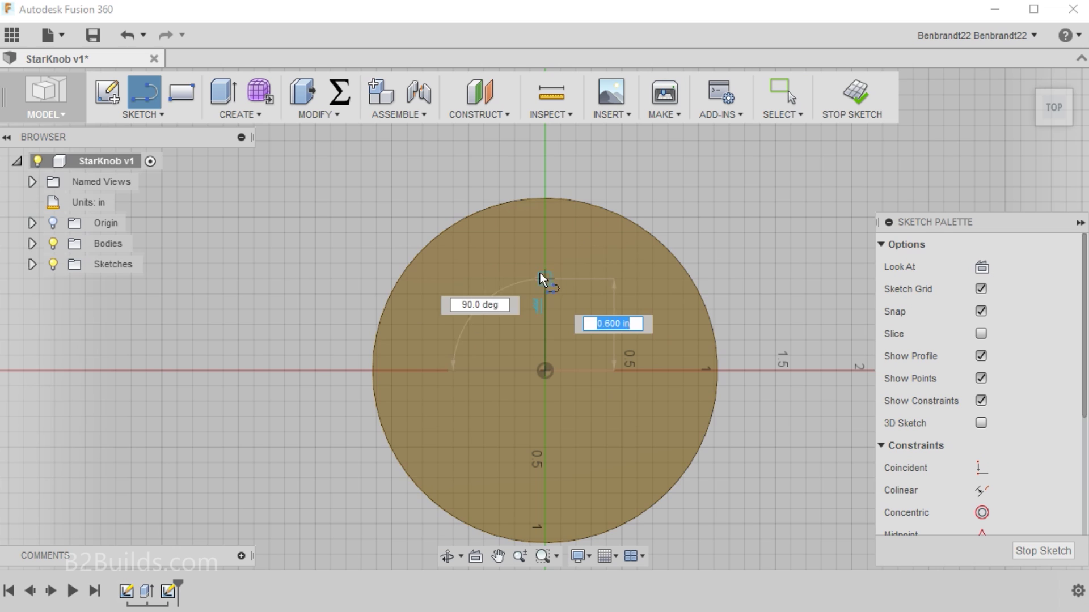
pyautogui.click(544, 156)
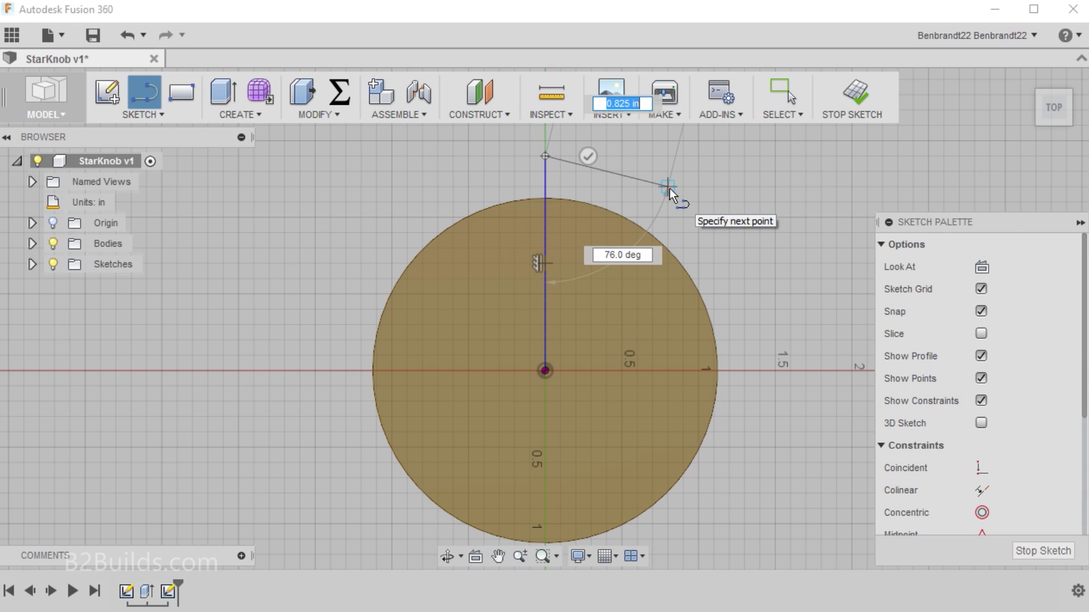
pyautogui.press('Escape')
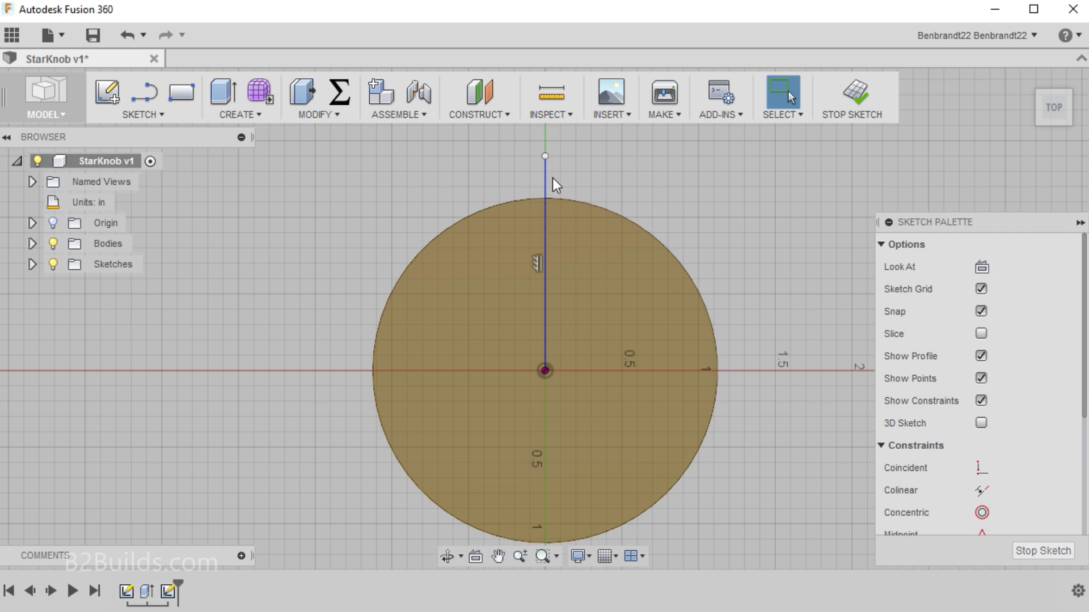
pyautogui.click(544, 179)
pyautogui.rightClick(543, 179)
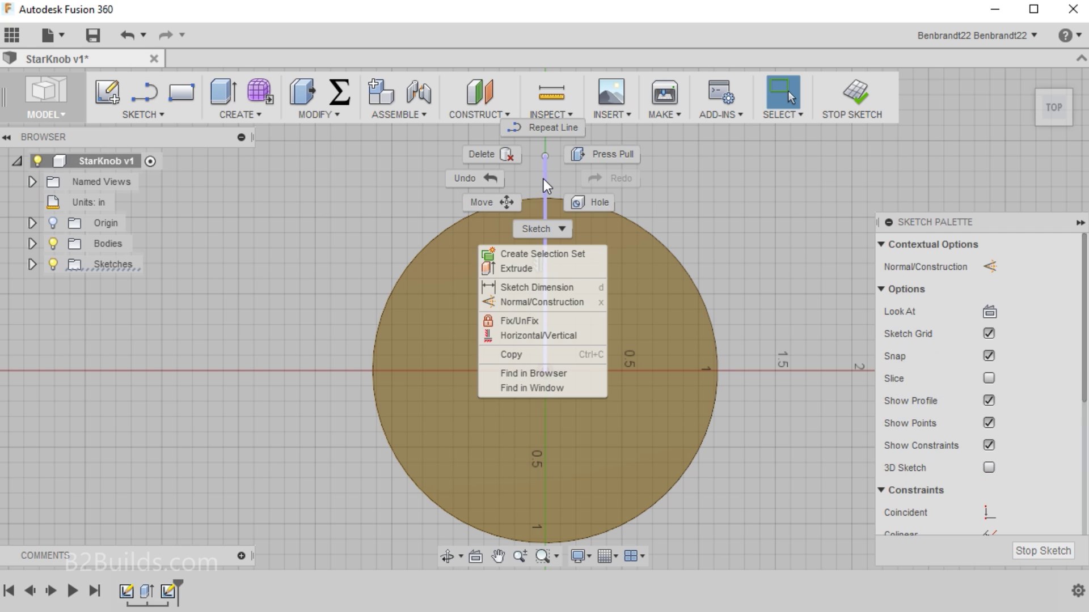
pyautogui.click(560, 302)
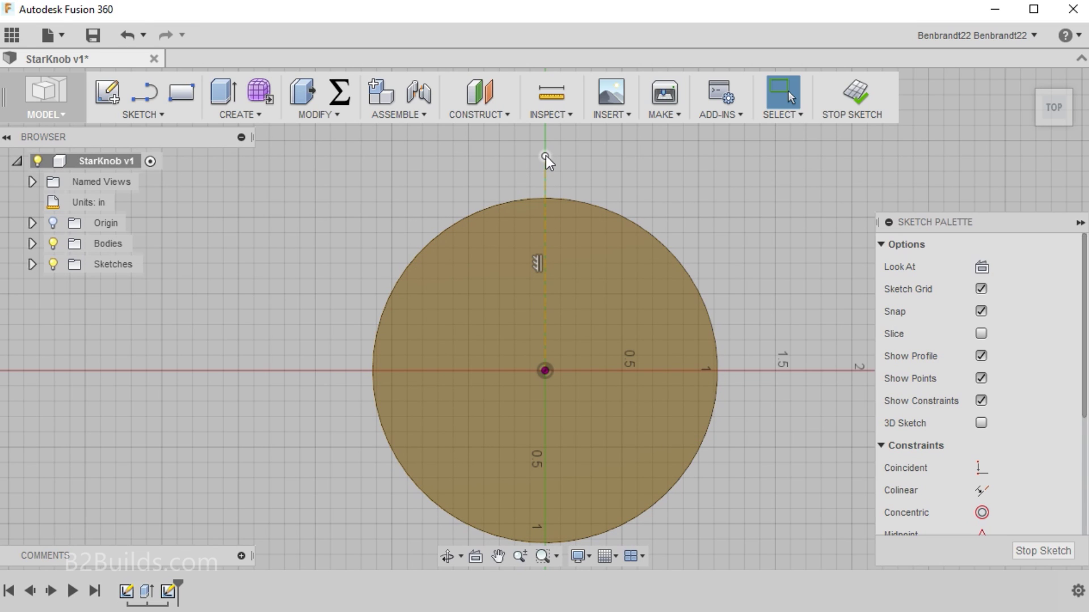
# Constrain the construction line's outer endpoint coincident with the disc's circular edge
pyautogui.click(546, 155)
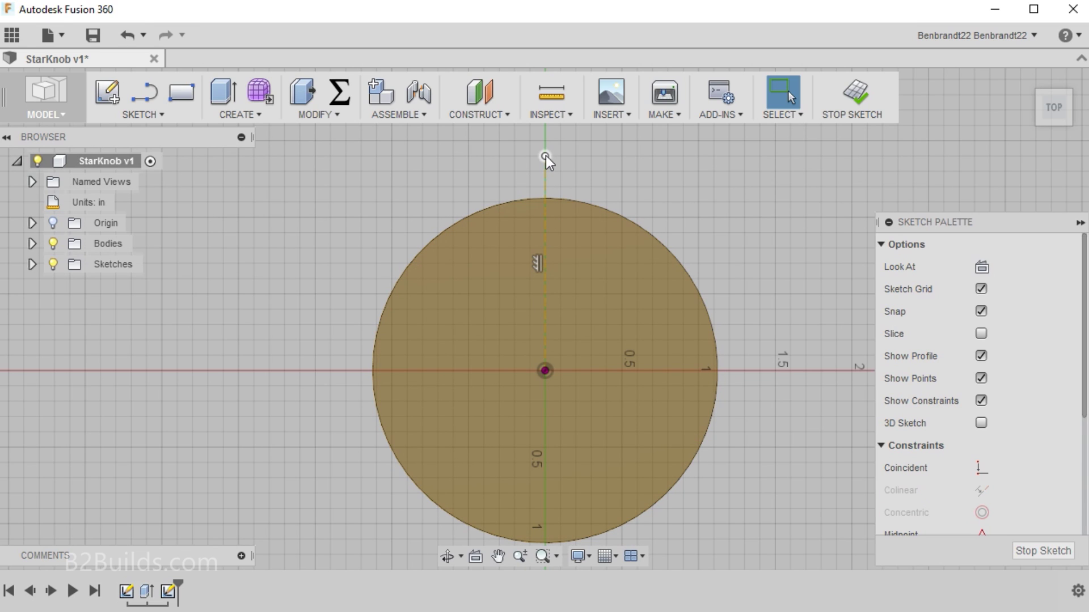
pyautogui.click(981, 472)
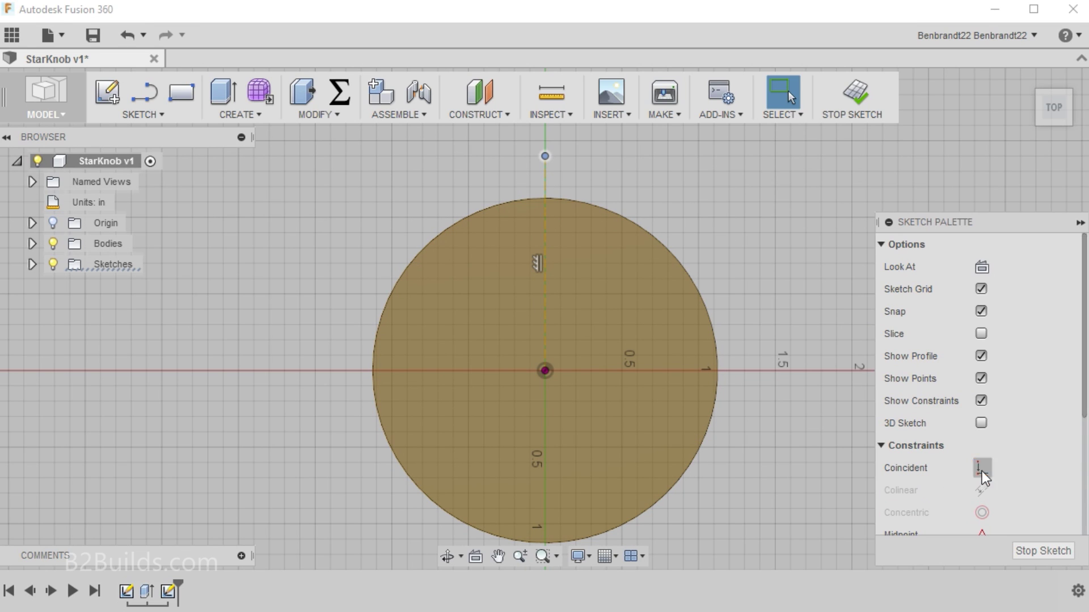
pyautogui.click(577, 204)
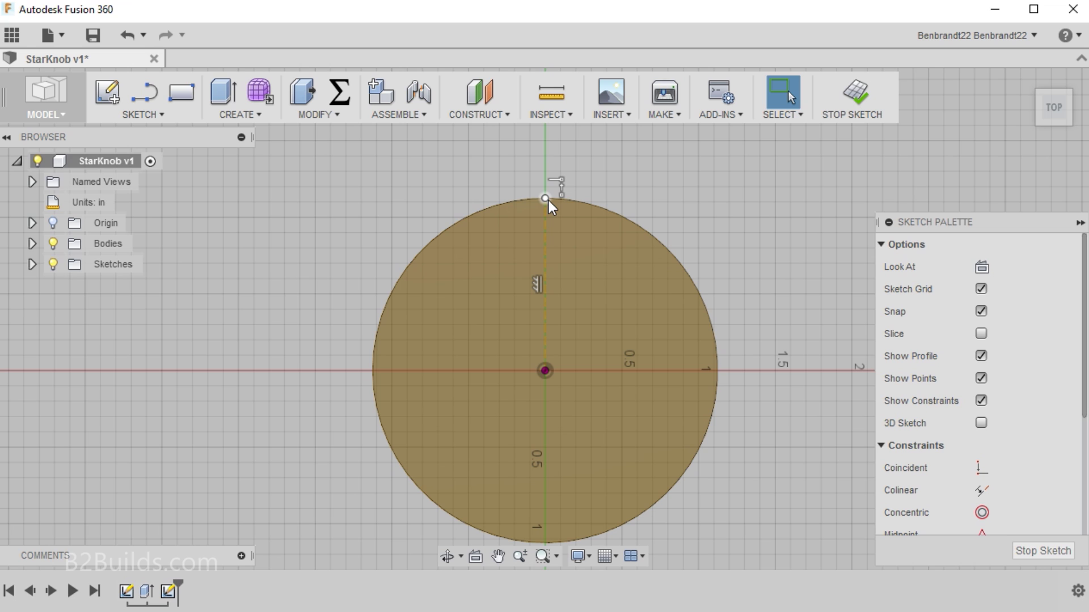
# Sketch a circle about 0.81 in in diameter centered on the construction line's endpoint at the disc's edge
pyautogui.click(148, 118)
pyautogui.moveTo(152, 191)
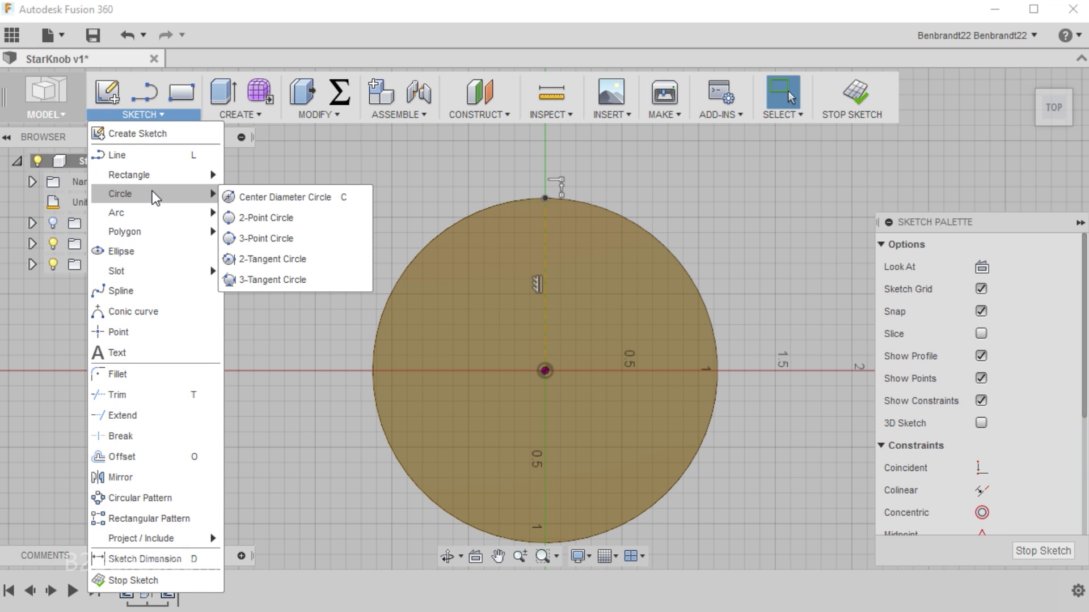
pyautogui.click(257, 196)
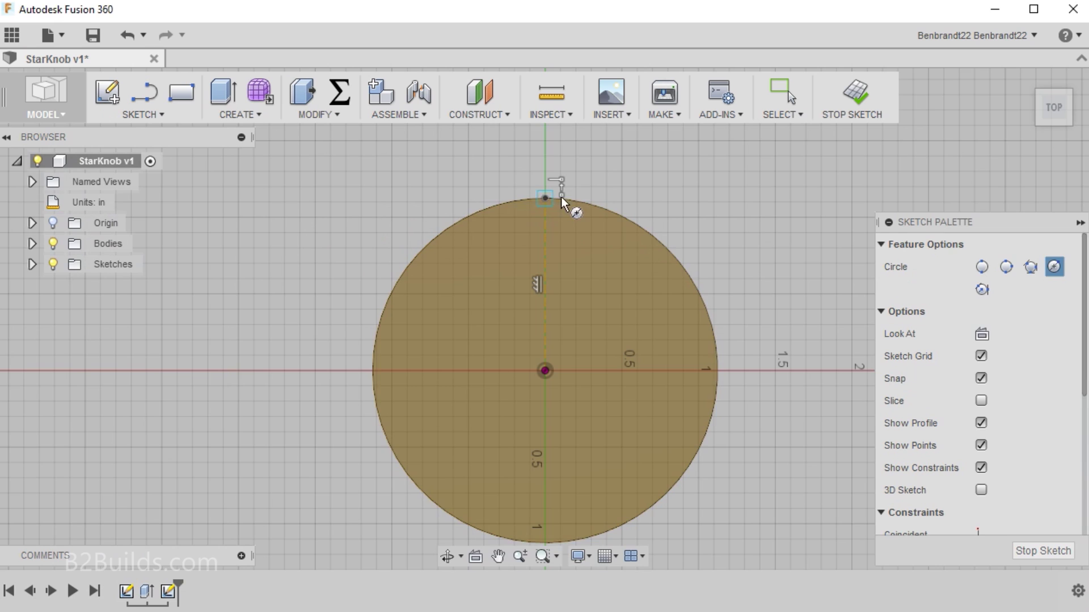
pyautogui.click(545, 198)
pyautogui.click(604, 190)
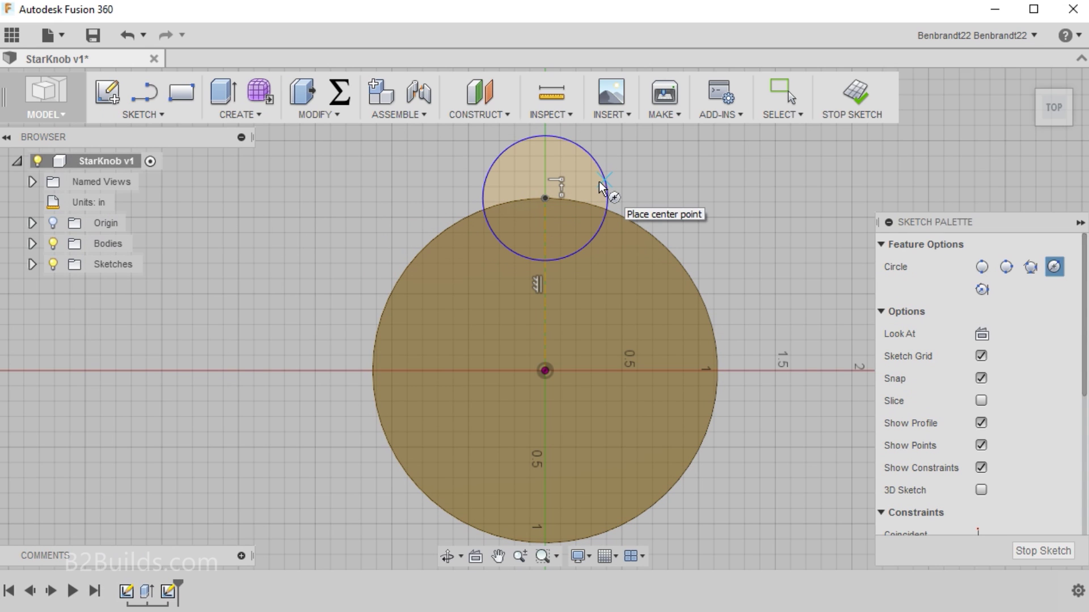
# Dimension the edge circle to a 0.5 in diameter and finish the sketch
pyautogui.press('d')
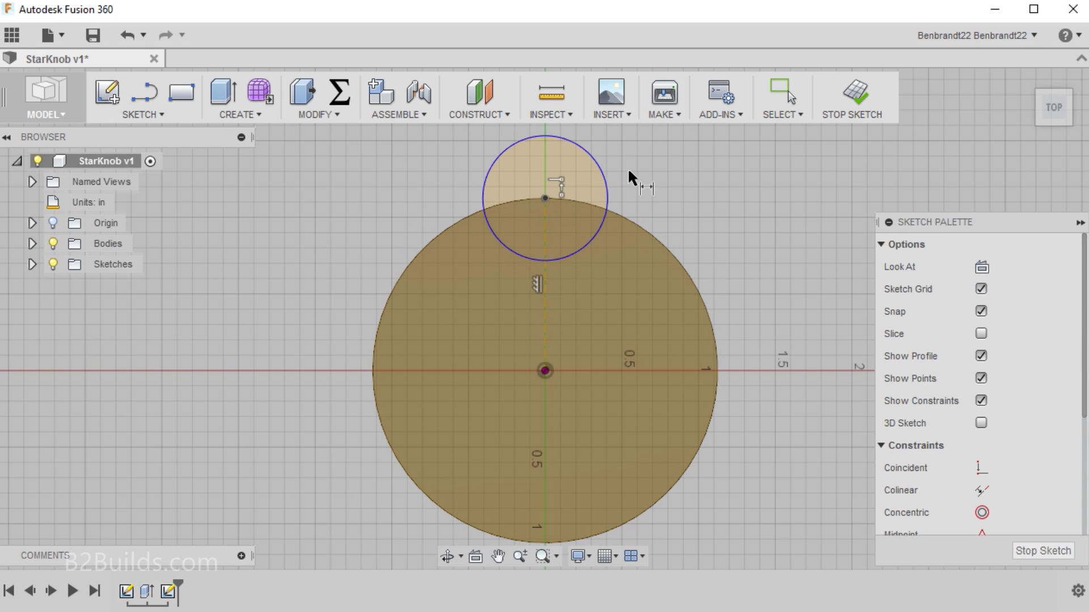
pyautogui.click(604, 180)
pyautogui.click(658, 164)
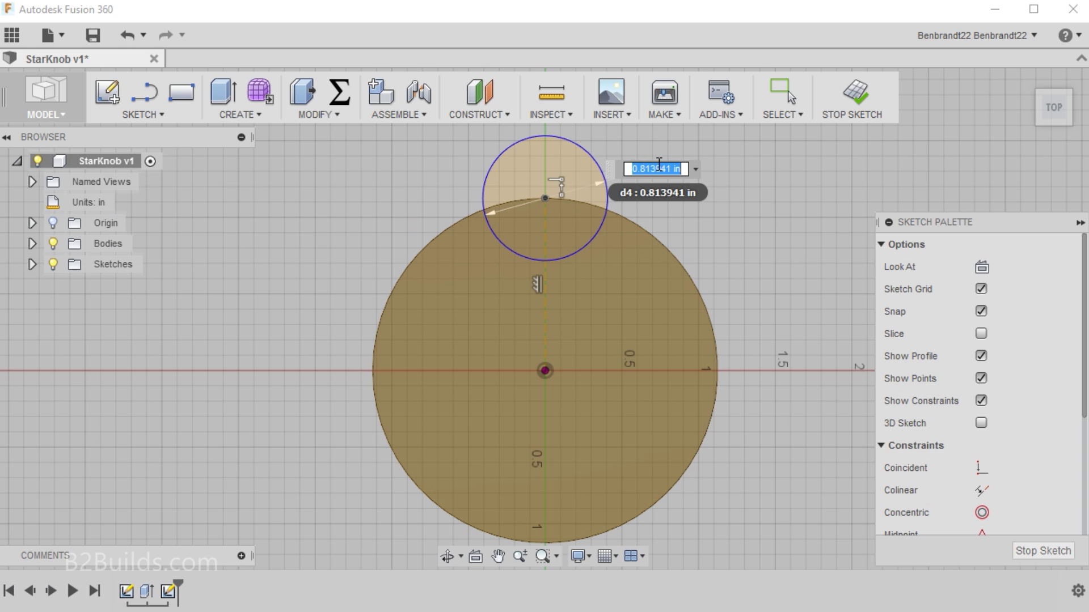
pyautogui.write('0.5')
pyautogui.press('Return')
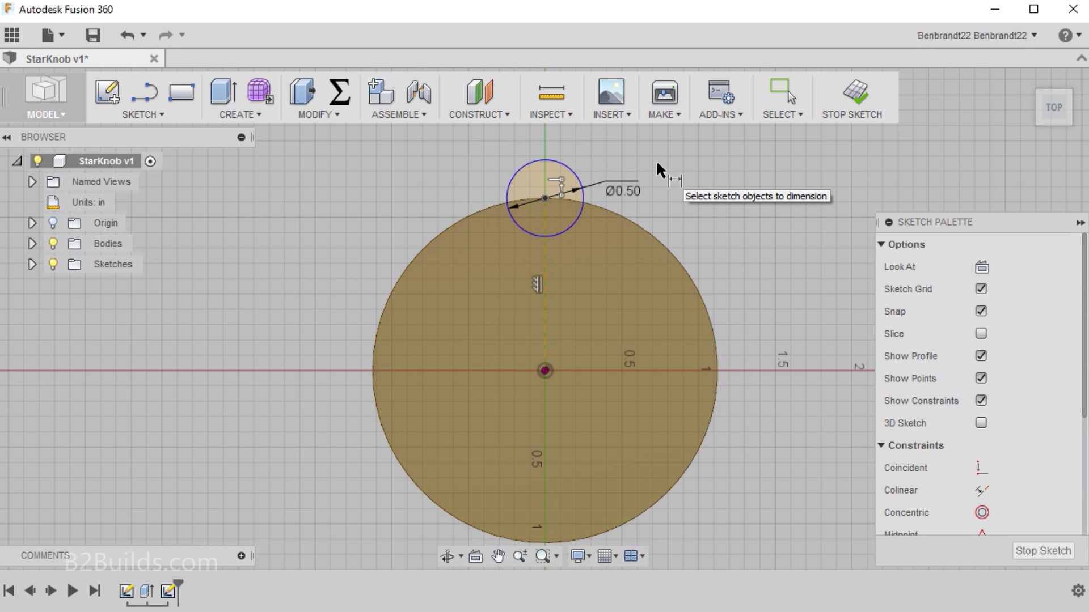
pyautogui.click(1055, 551)
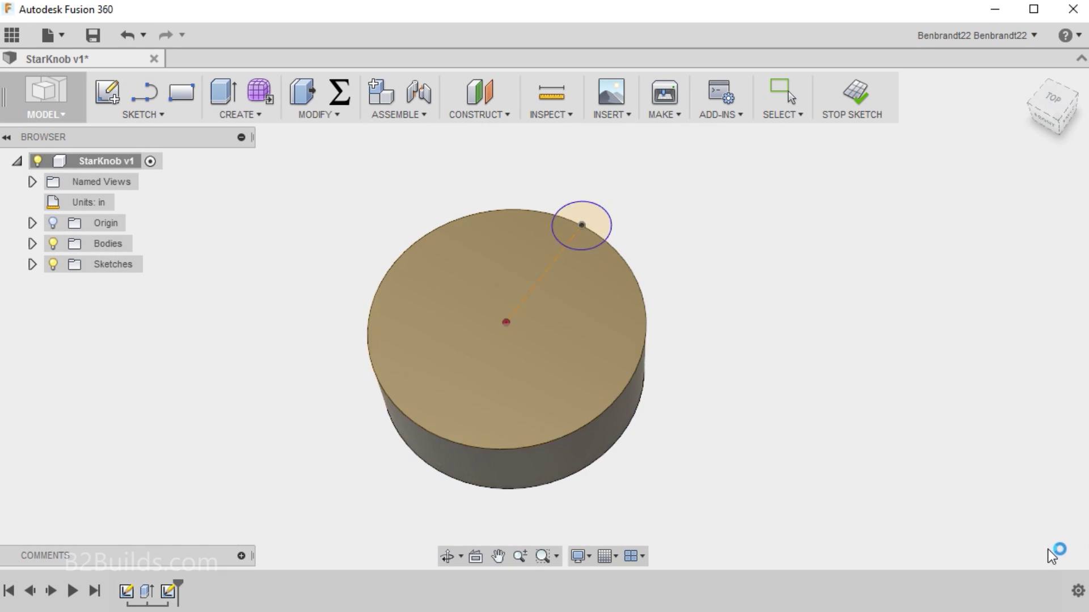
# Cut both halves of the edge circle through the whole disc as a two-sided extrusion with its extents set to All
pyautogui.keyDown('shift'); pyautogui.moveTo(708, 307); pyautogui.dragTo(542, 278, button='middle'); pyautogui.keyUp('shift')
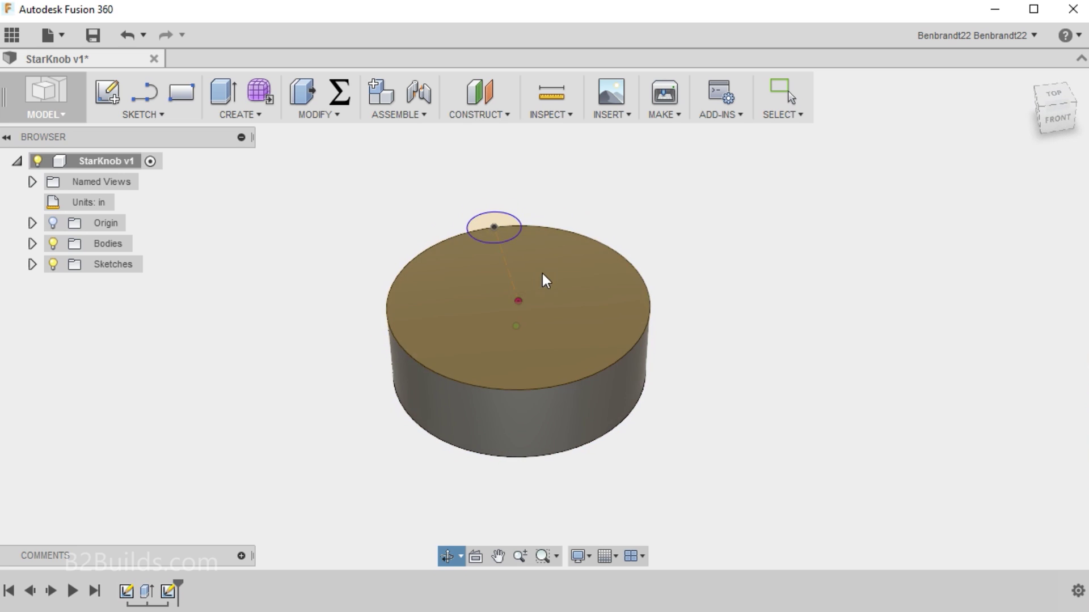
pyautogui.click(1073, 102)
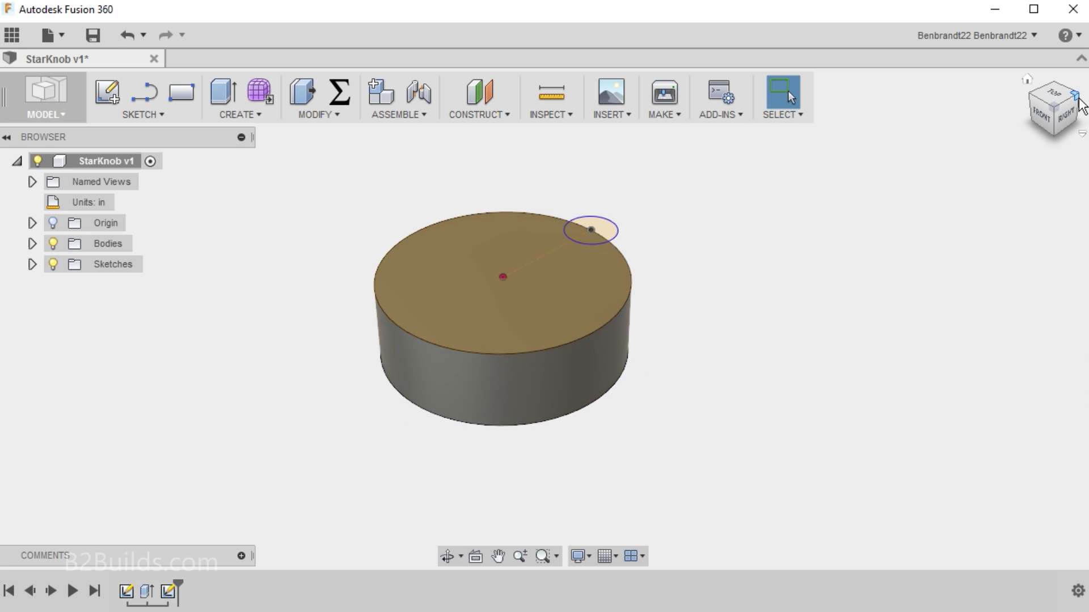
pyautogui.moveTo(1079, 105); pyautogui.dragTo(925, 262)
pyautogui.scroll(4, 537, 313)
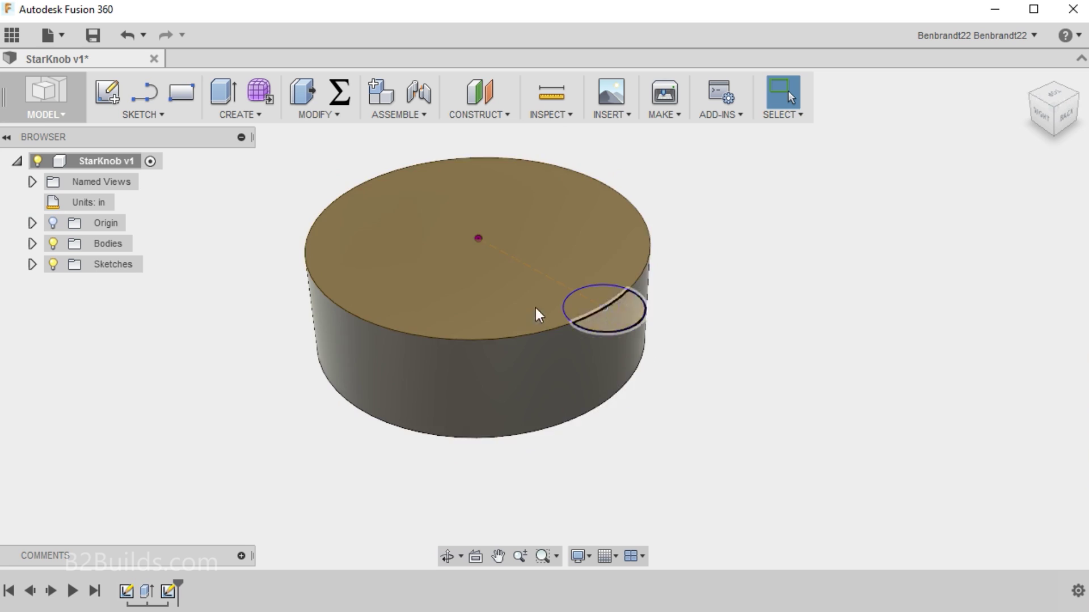
pyautogui.rightClick(667, 331)
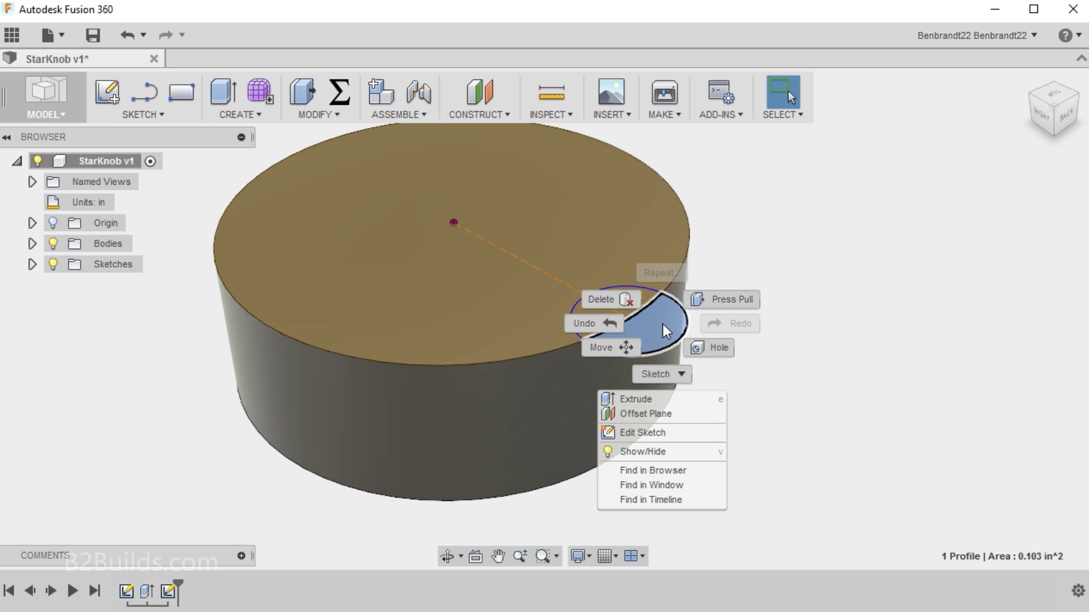
pyautogui.click(732, 300)
pyautogui.click(623, 310)
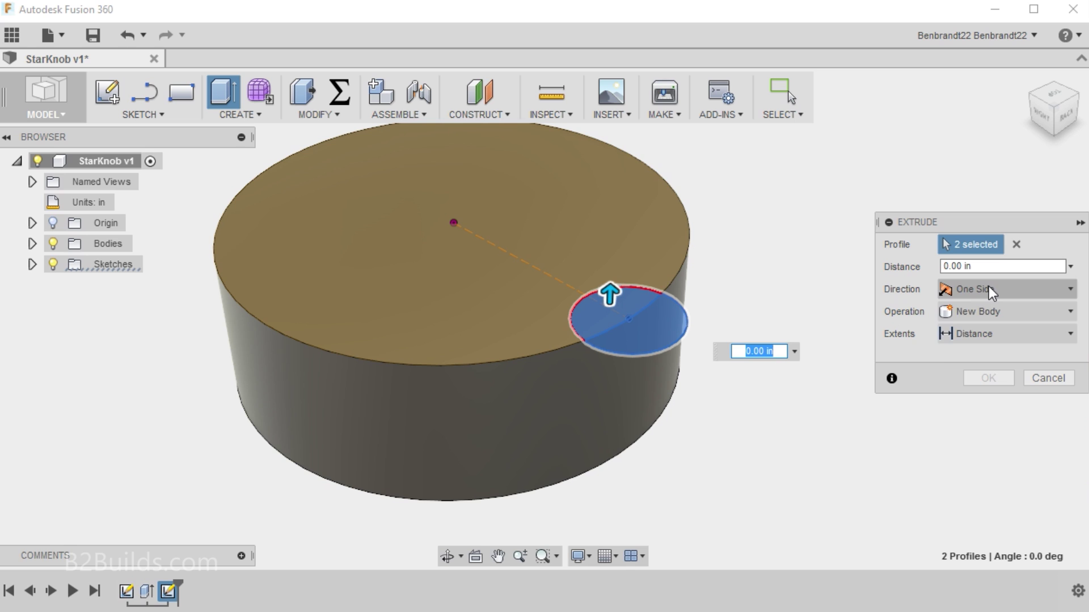
pyautogui.click(988, 290)
pyautogui.click(986, 334)
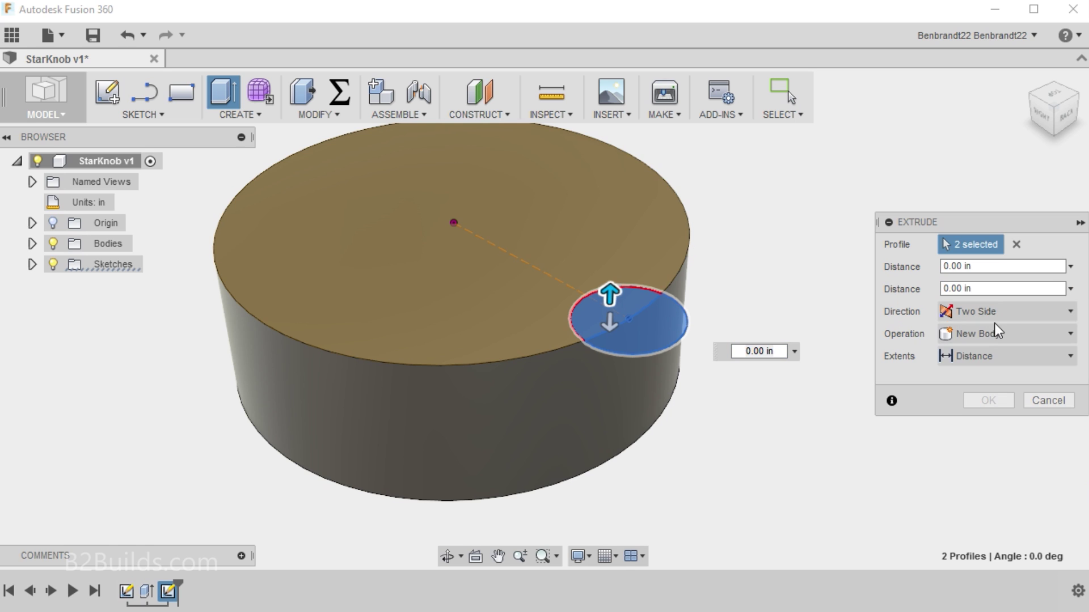
pyautogui.click(999, 311)
pyautogui.click(1000, 289)
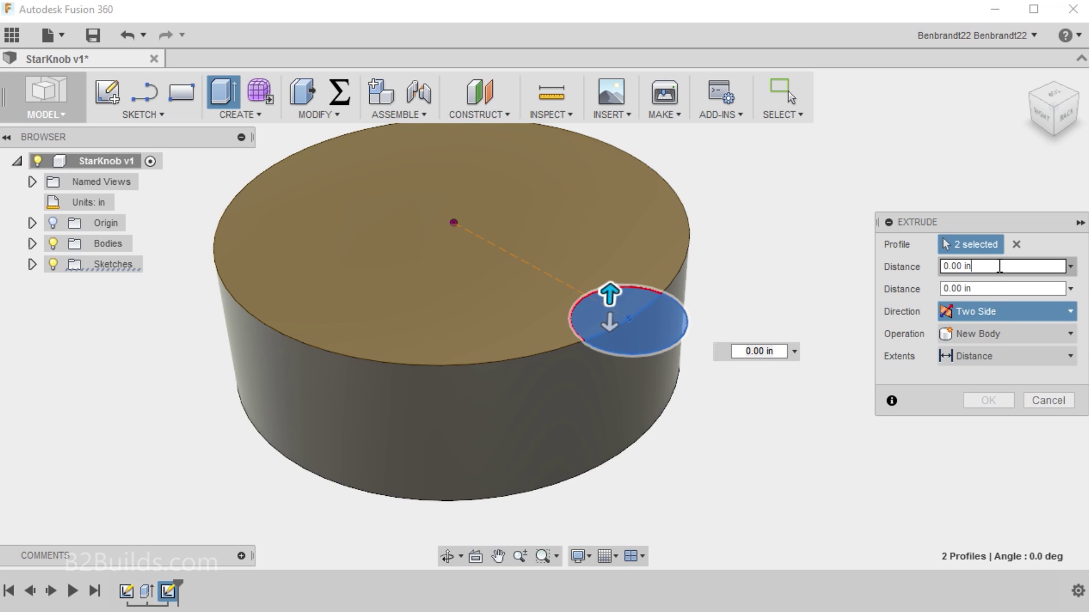
pyautogui.click(998, 334)
pyautogui.click(989, 376)
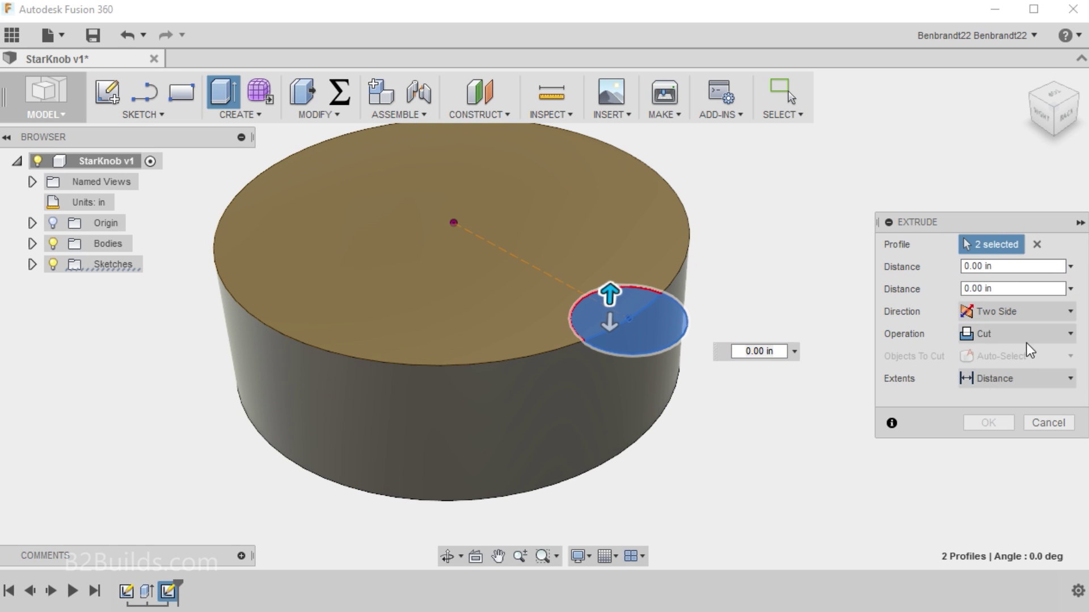
pyautogui.click(1013, 379)
pyautogui.click(997, 445)
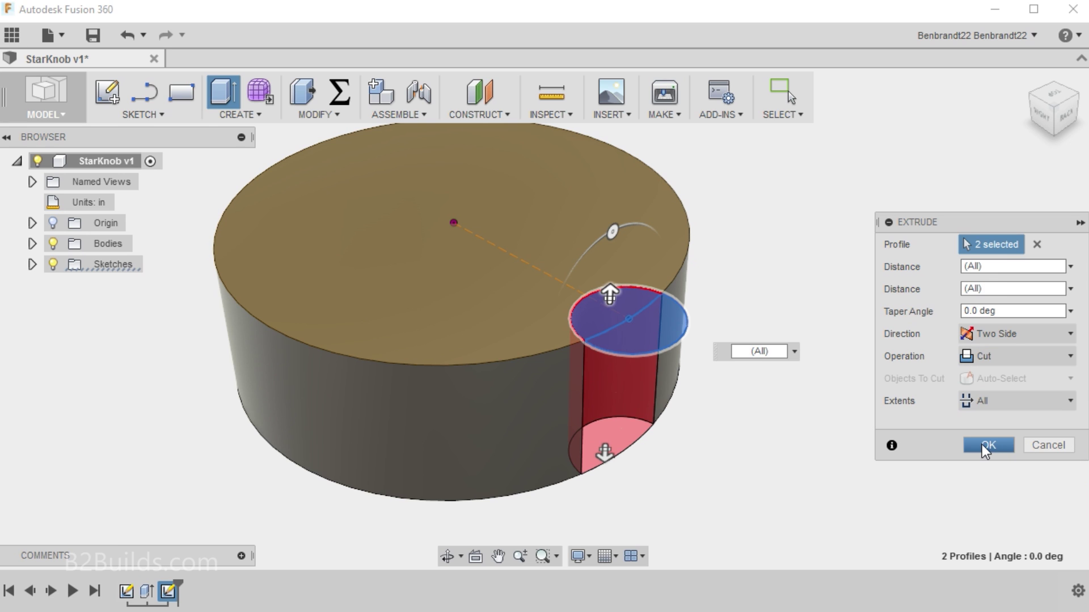
pyautogui.click(986, 446)
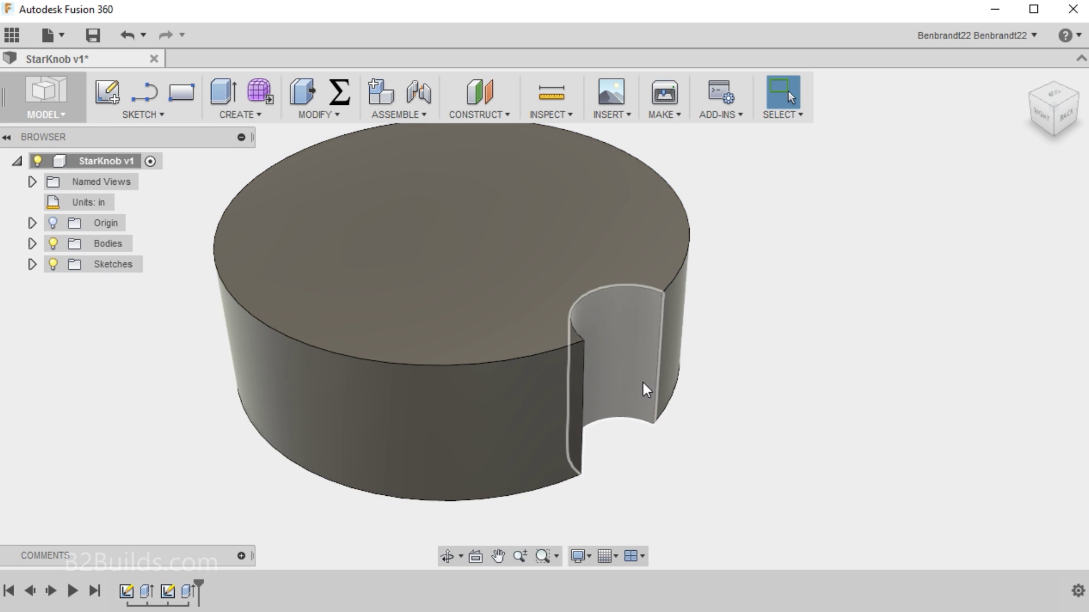
# Fillet the two vertical edges where the circular cutout meets the disc's rim with a 0.125 in constant radius
pyautogui.keyDown('shift'); pyautogui.moveTo(754, 407); pyautogui.dragTo(739, 403, button='middle'); pyautogui.keyUp('shift')
pyautogui.scroll(-2, 742, 420)
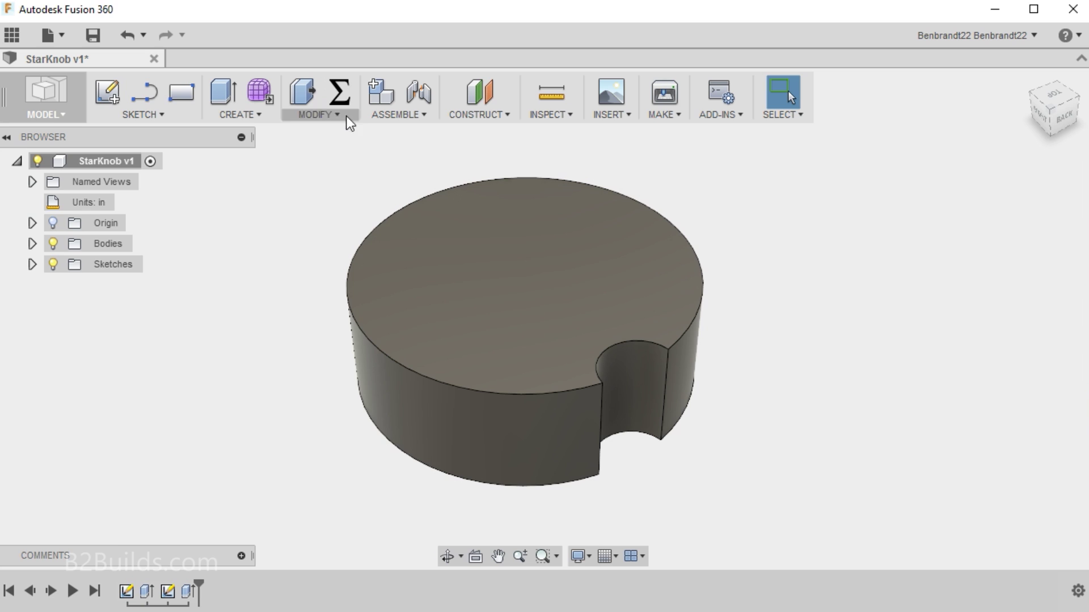
pyautogui.click(328, 118)
pyautogui.click(315, 151)
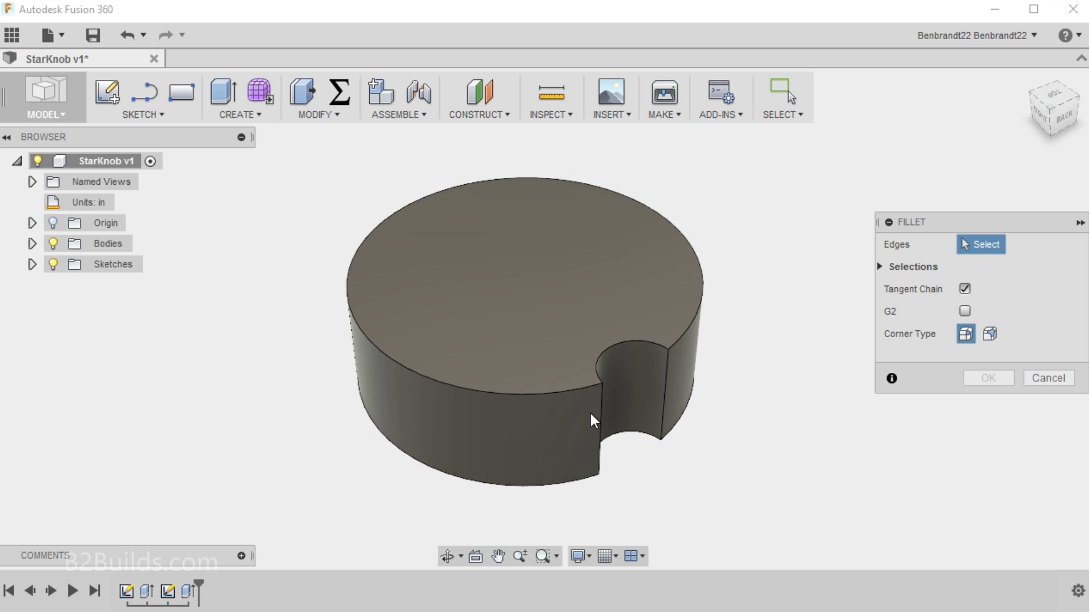
pyautogui.click(601, 417)
pyautogui.click(664, 397)
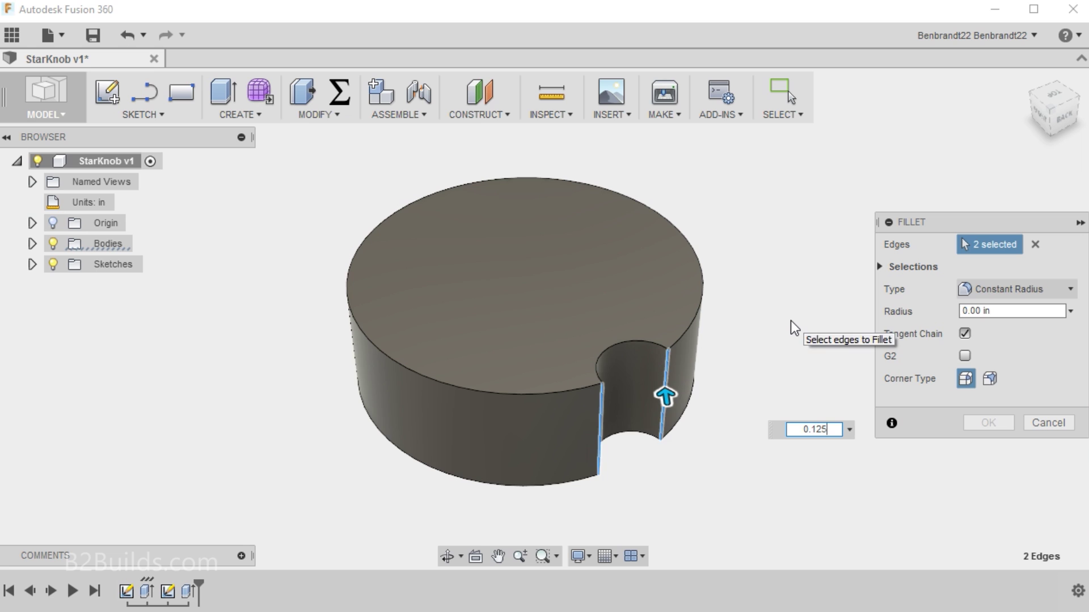
pyautogui.write('0.125')
pyautogui.press('Return')
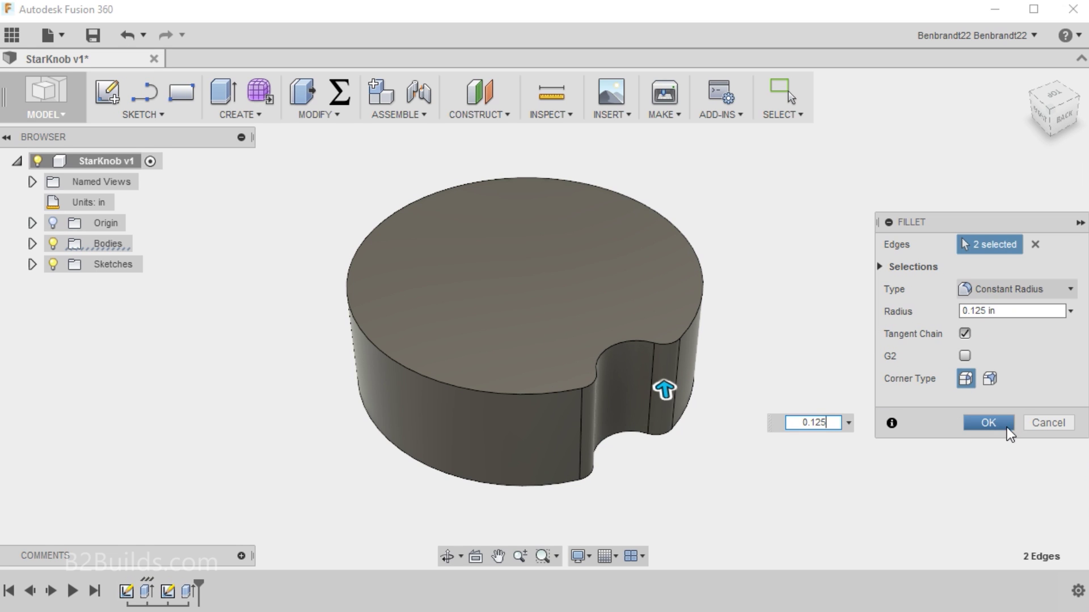
pyautogui.click(990, 424)
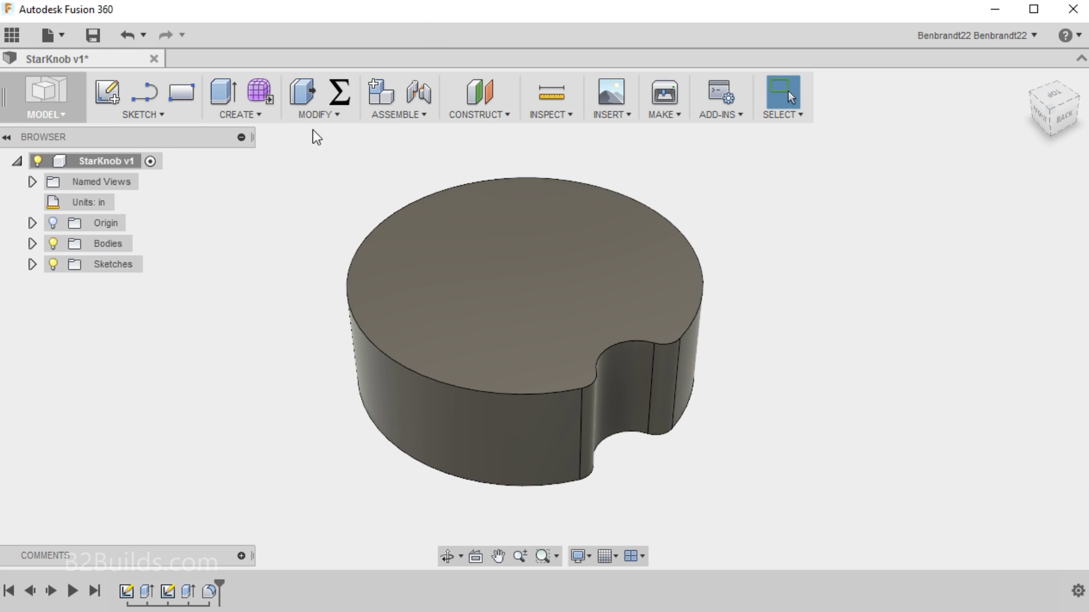
# Create a full circular pattern of the cutout and its fillet features around the disc's circular top edge with a quantity of 6
pyautogui.click(252, 118)
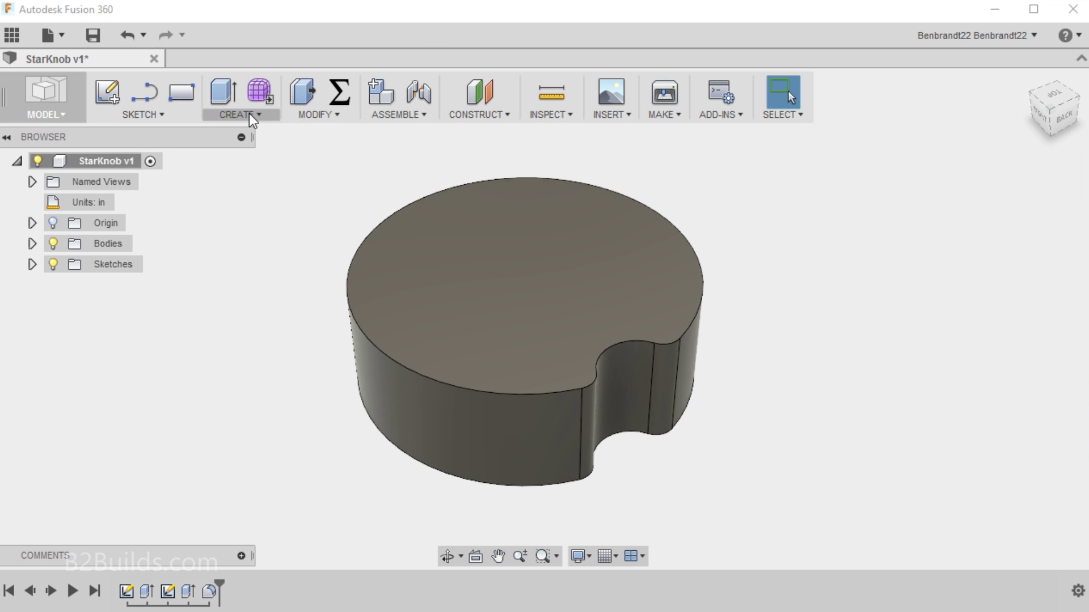
pyautogui.moveTo(290, 452)
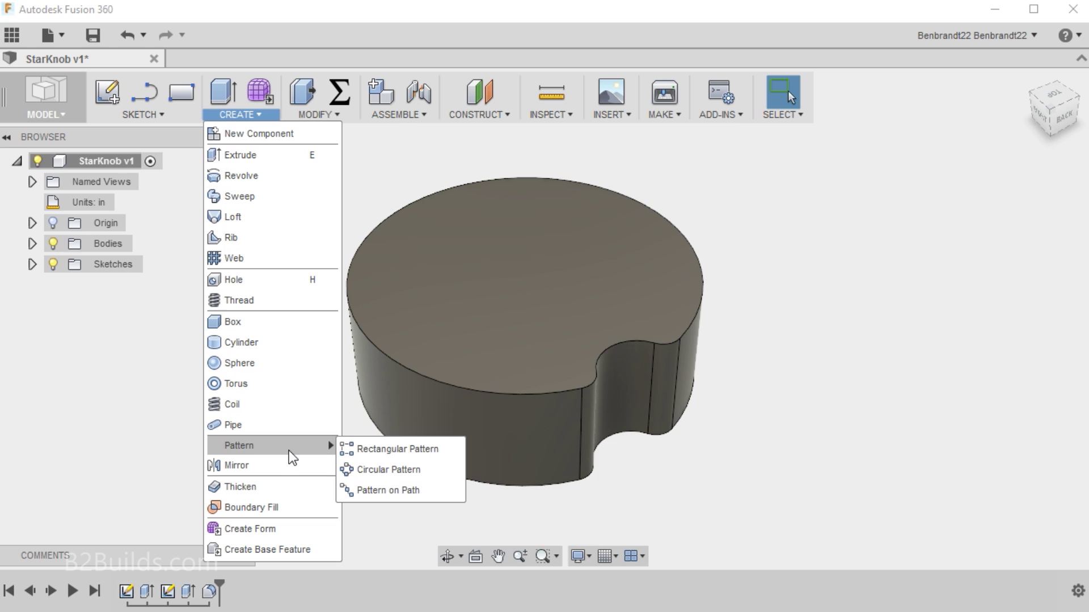
pyautogui.click(379, 468)
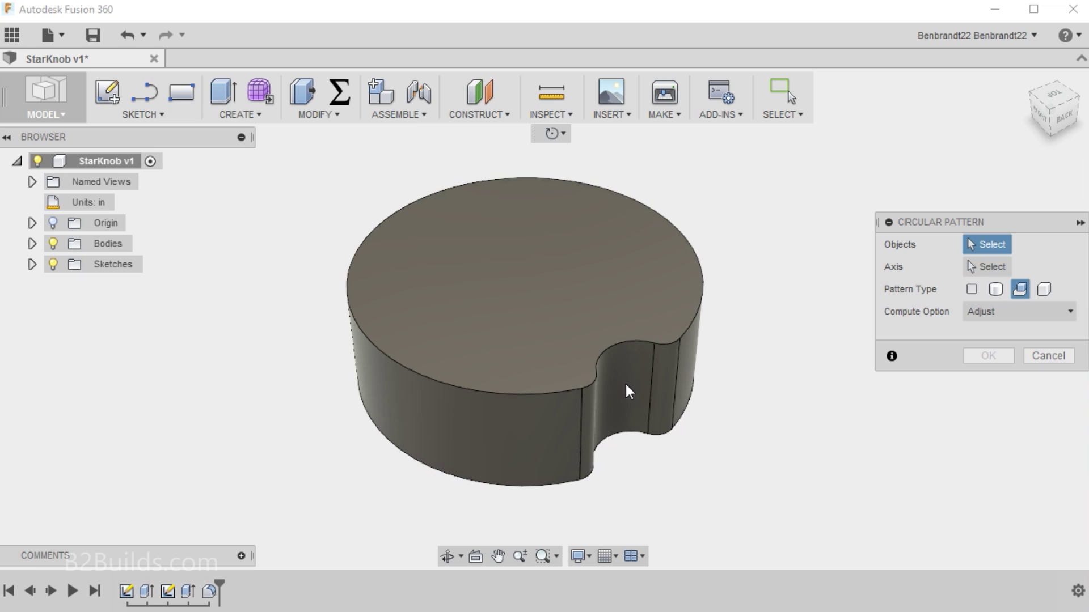
pyautogui.click(189, 591)
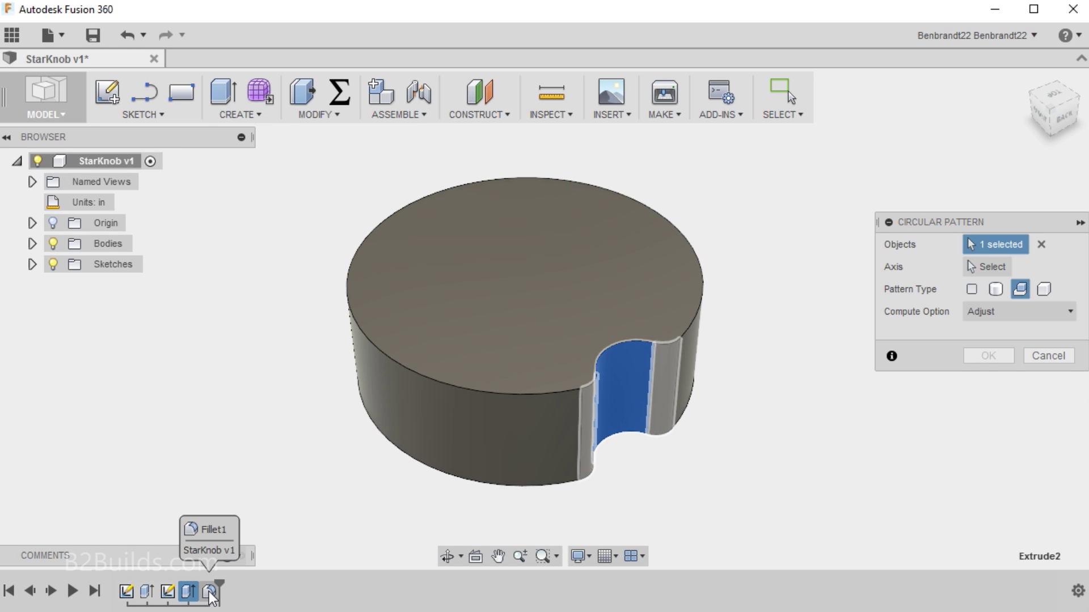
pyautogui.click(209, 592)
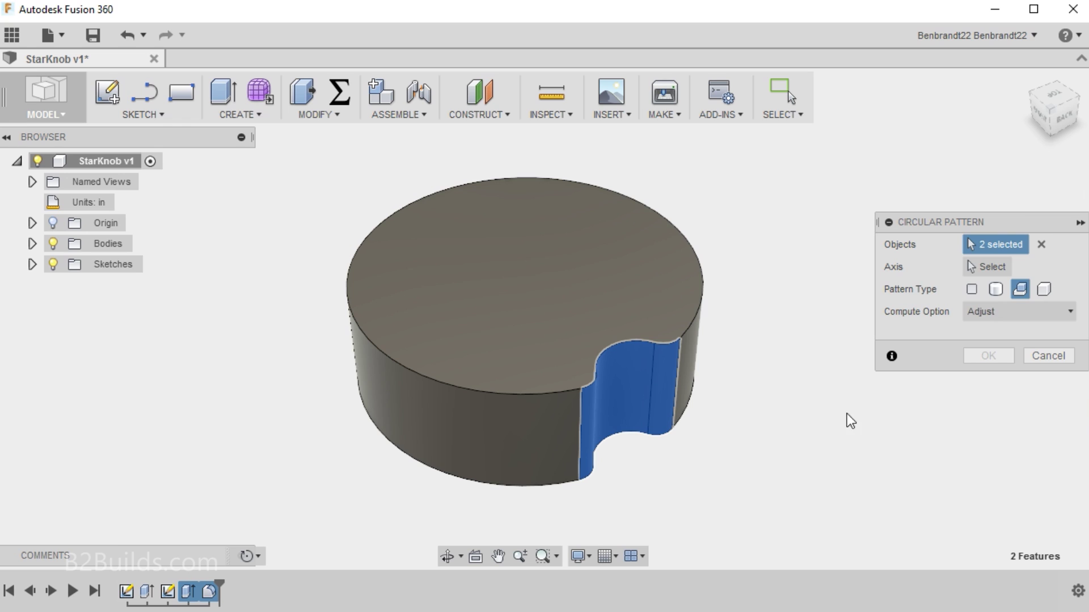
pyautogui.click(979, 271)
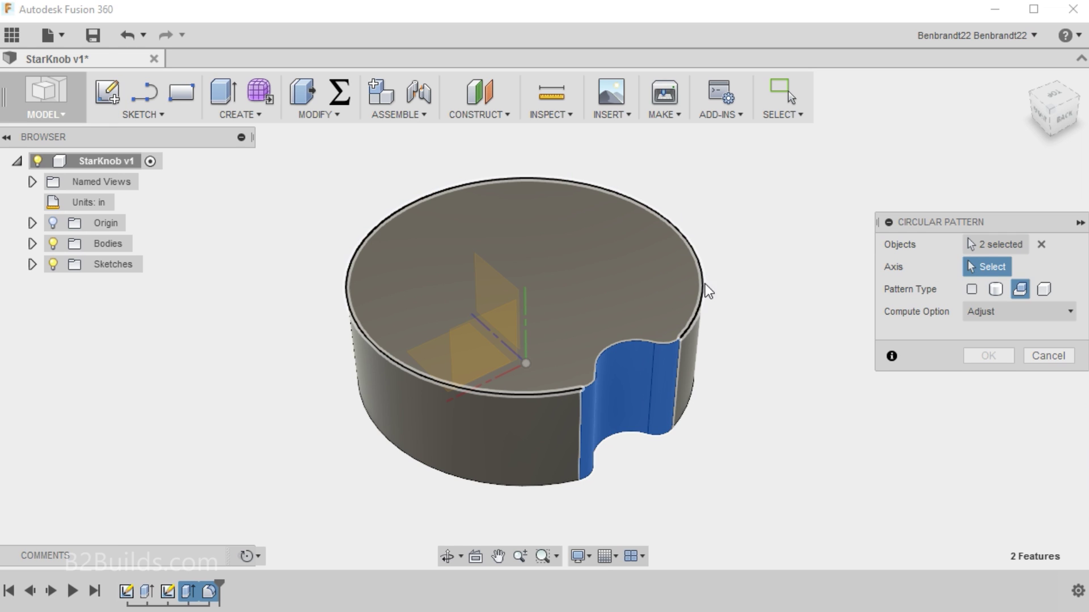
pyautogui.click(692, 322)
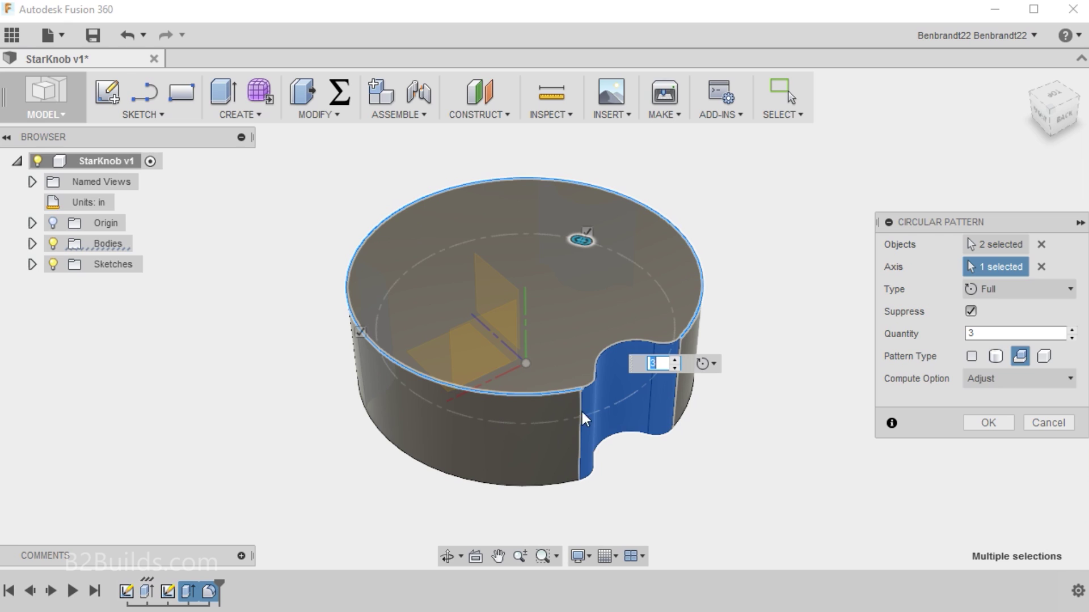
pyautogui.click(989, 333)
pyautogui.doubleClick(989, 333)
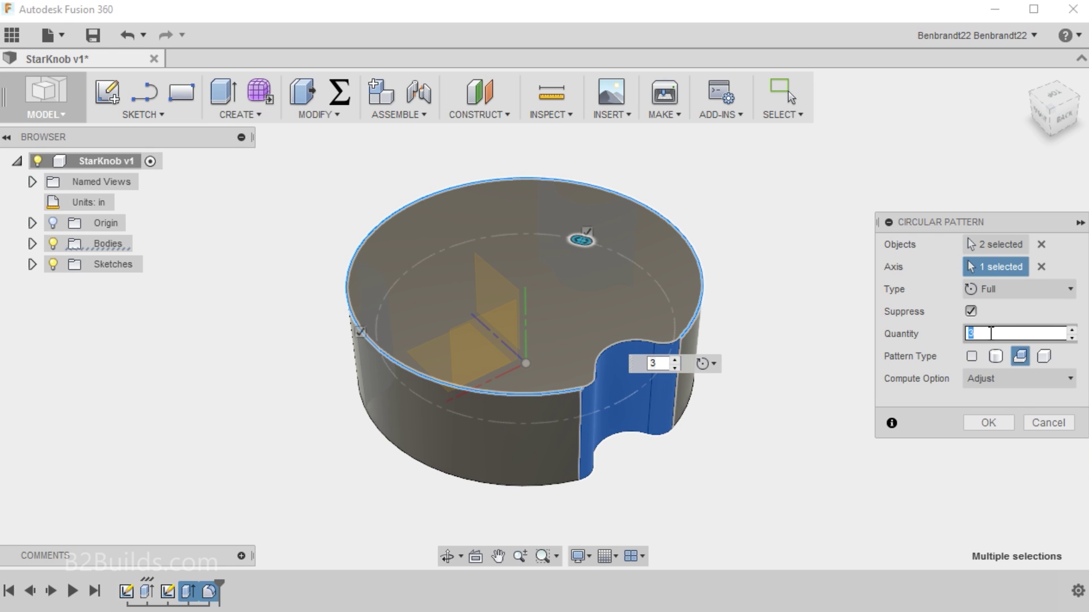
pyautogui.write('6')
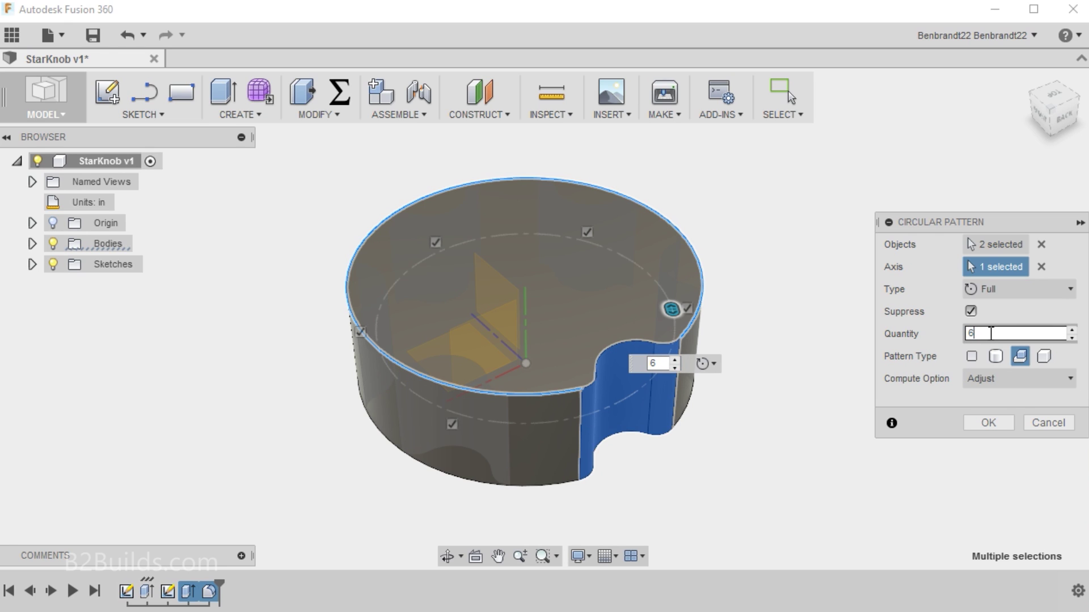
pyautogui.click(981, 424)
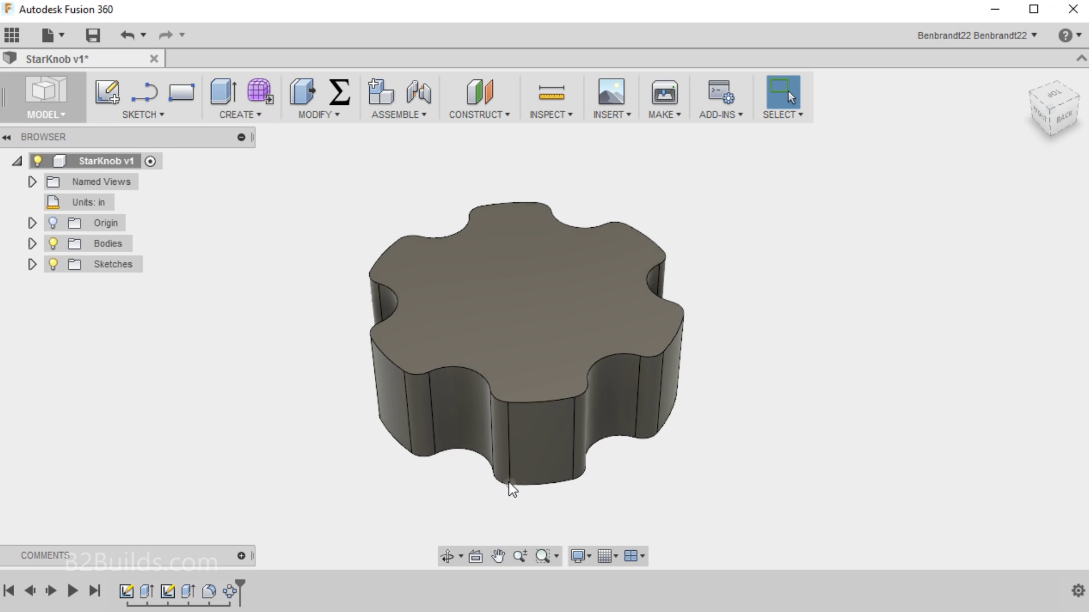
# Sketch a centre-diameter circle of 5/16 in diameter at the middle of the knob's top face
pyautogui.keyDown('shift'); pyautogui.moveTo(510, 486); pyautogui.dragTo(622, 452, button='middle'); pyautogui.keyUp('shift')
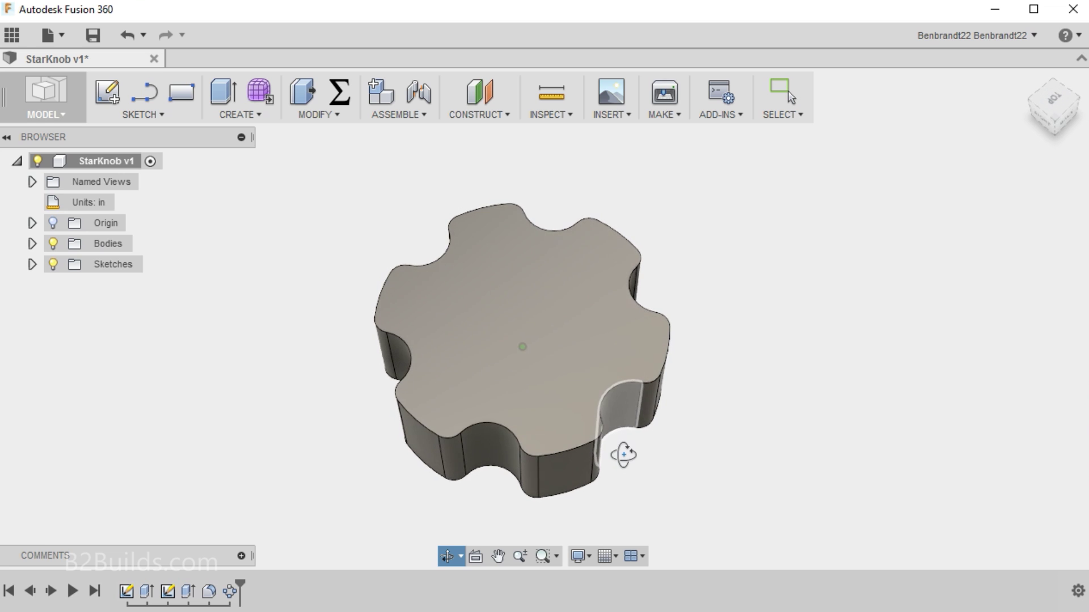
pyautogui.click(246, 118)
pyautogui.click(141, 116)
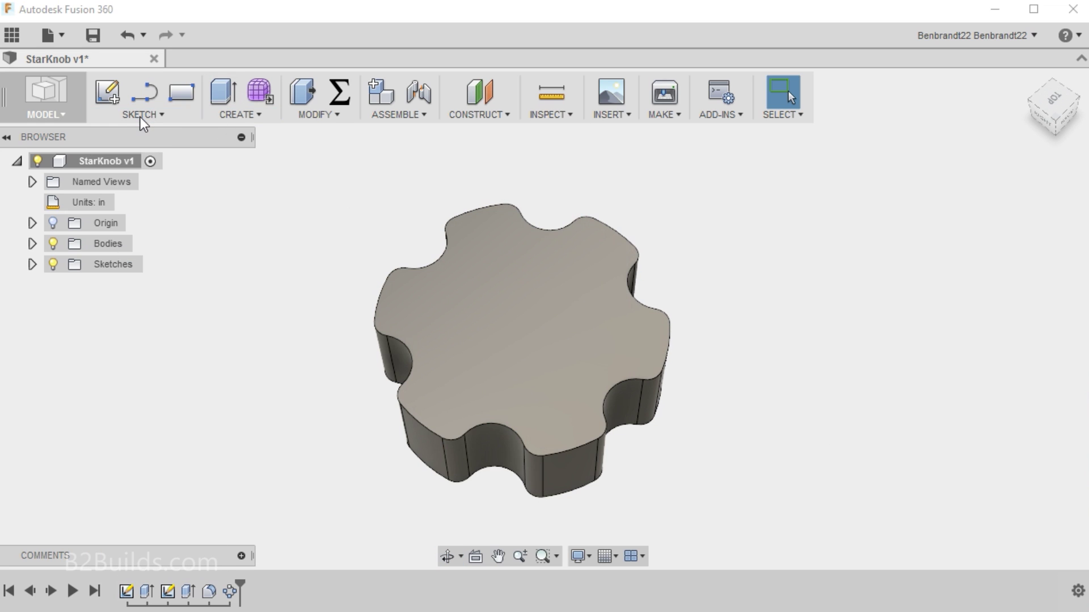
pyautogui.click(141, 117)
pyautogui.moveTo(155, 192)
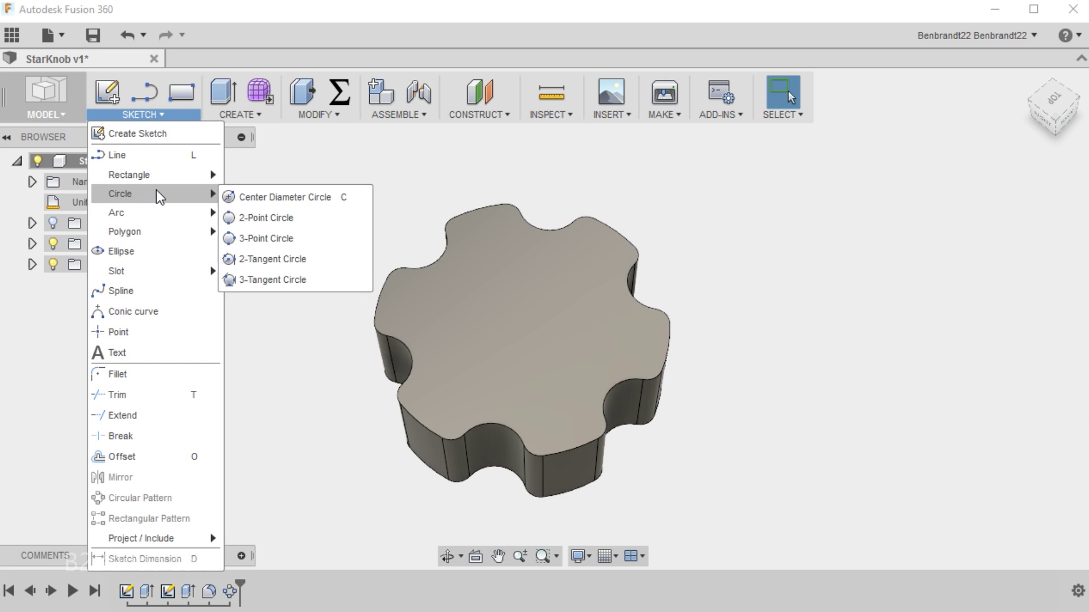
pyautogui.click(288, 200)
pyautogui.click(604, 317)
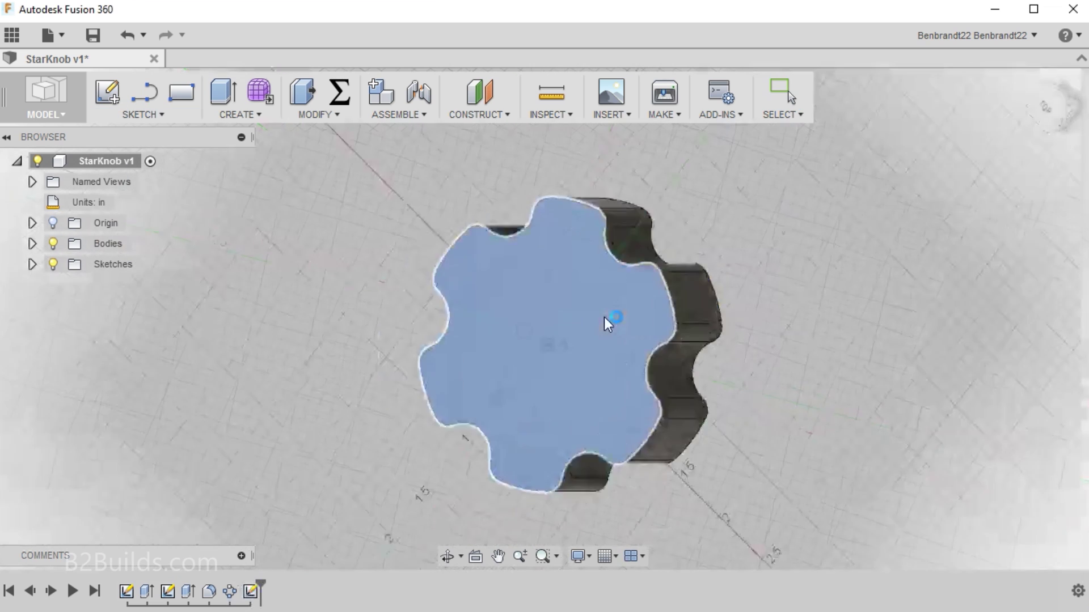
pyautogui.scroll(3, 621, 386)
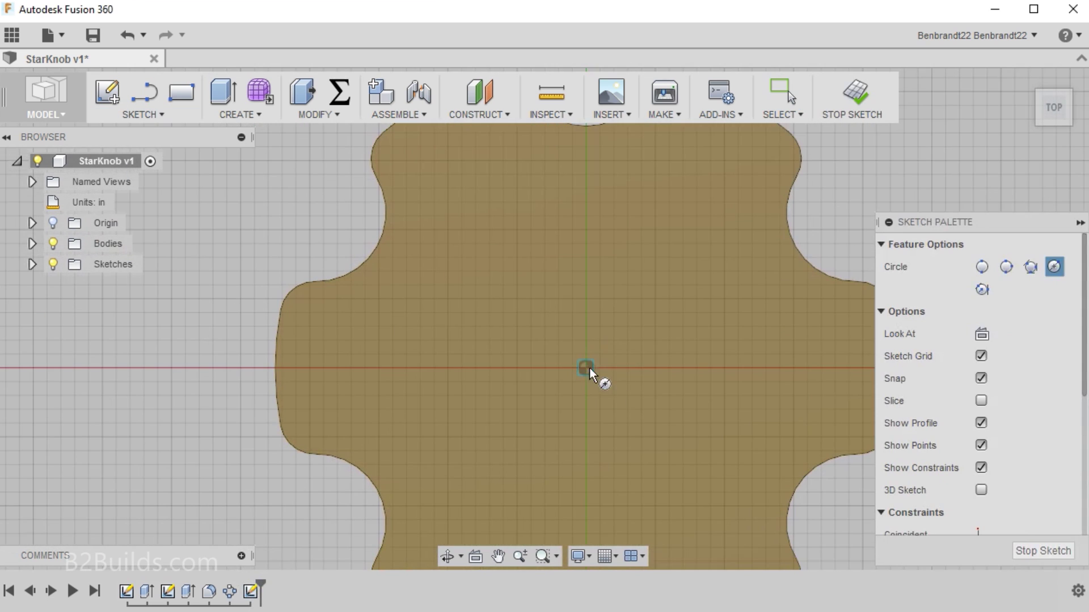
pyautogui.click(586, 367)
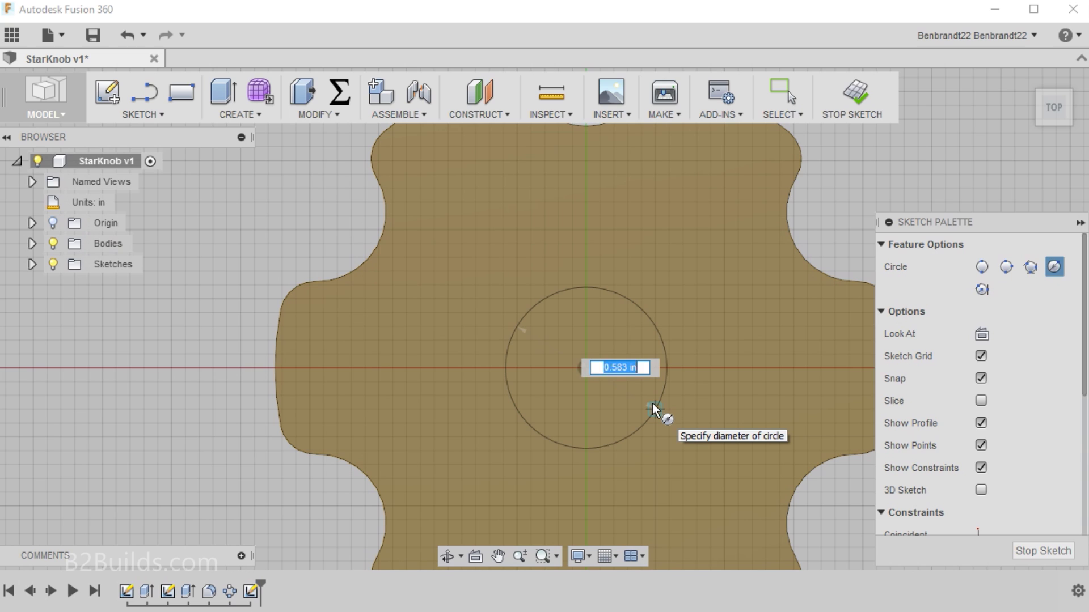
pyautogui.write('5/16')
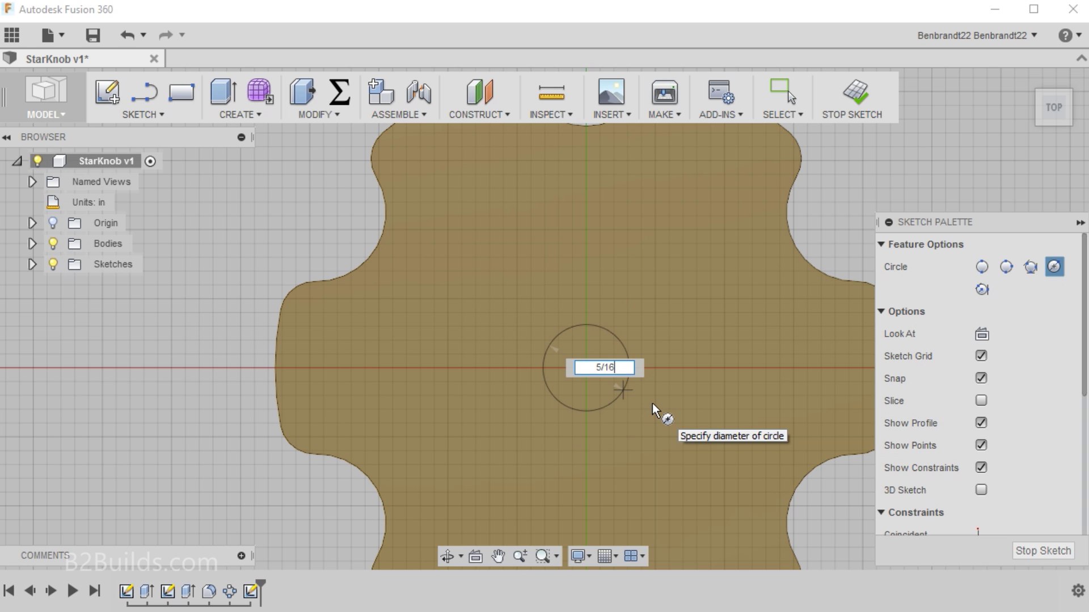
pyautogui.press('Tab')
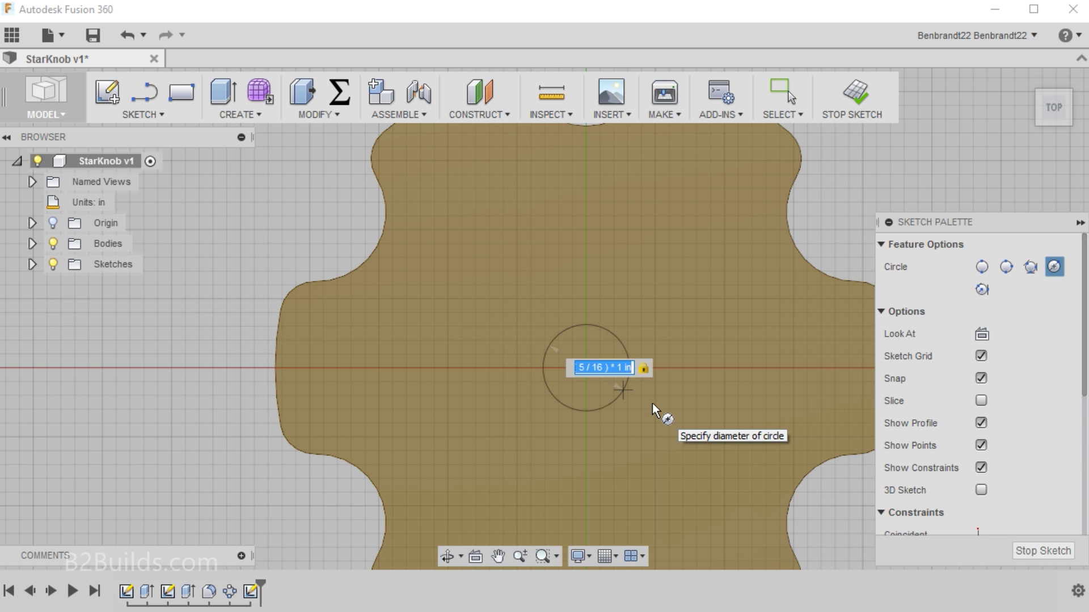
pyautogui.press('Return')
pyautogui.press('Escape')
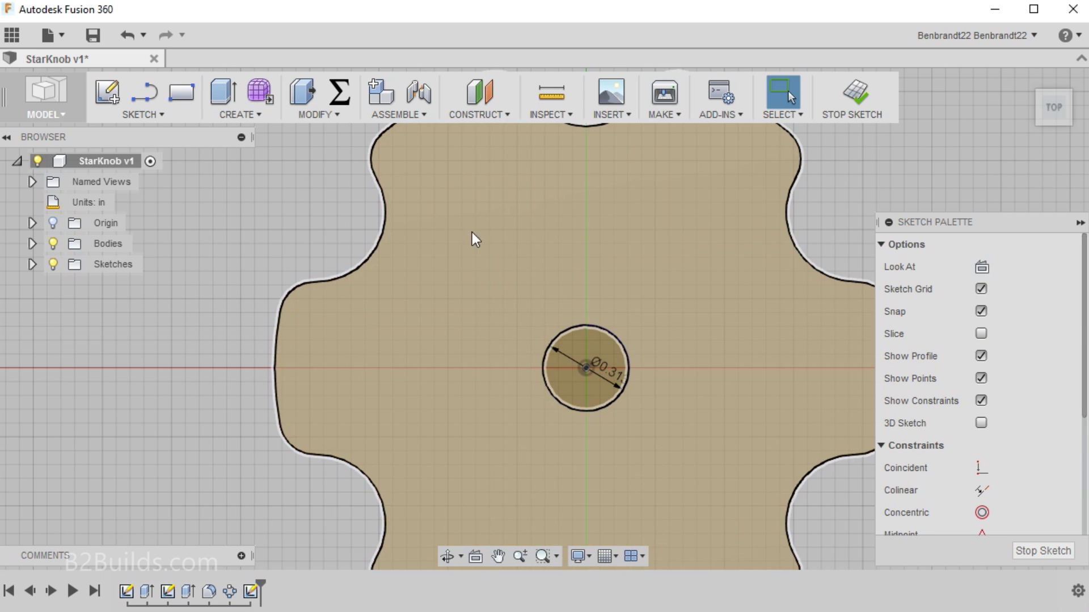
# Sketch a second, larger circle about 0.72 in in diameter concentric with the 5/16 in circle
pyautogui.click(158, 114)
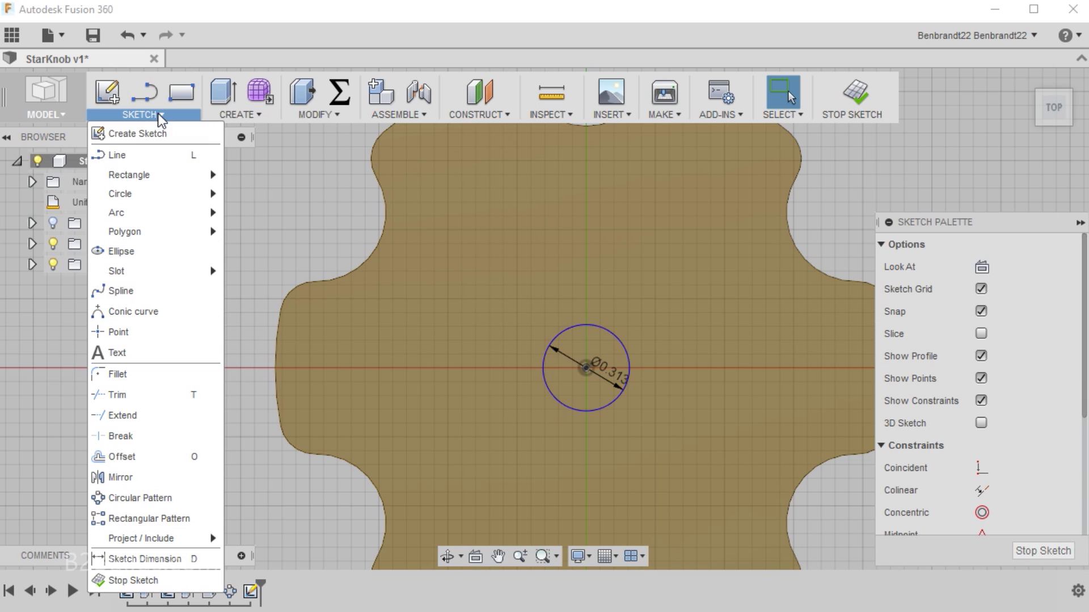
pyautogui.moveTo(164, 193)
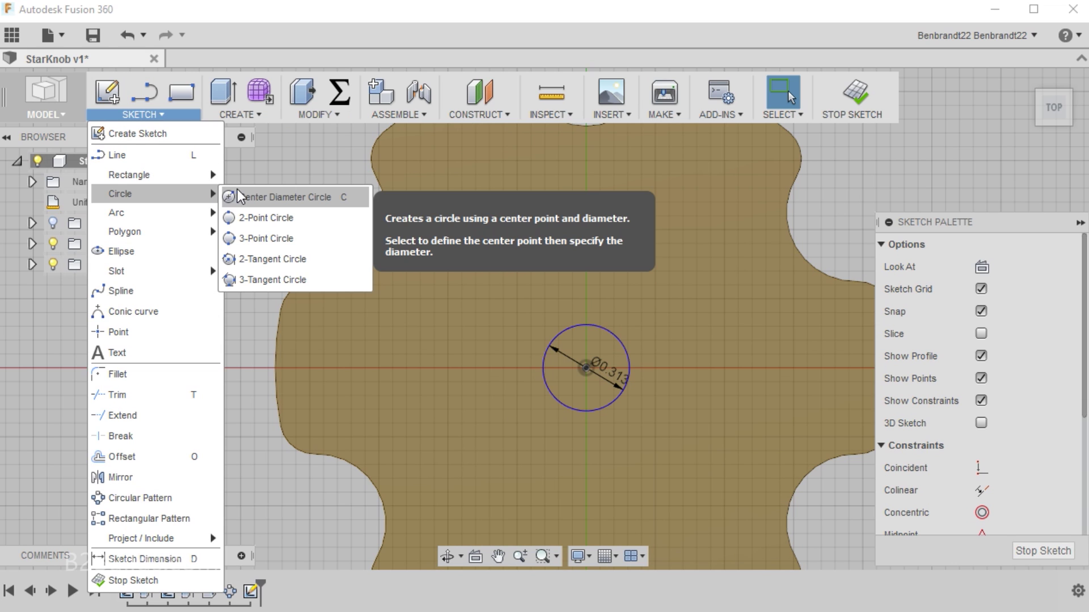
pyautogui.click(358, 198)
pyautogui.click(588, 369)
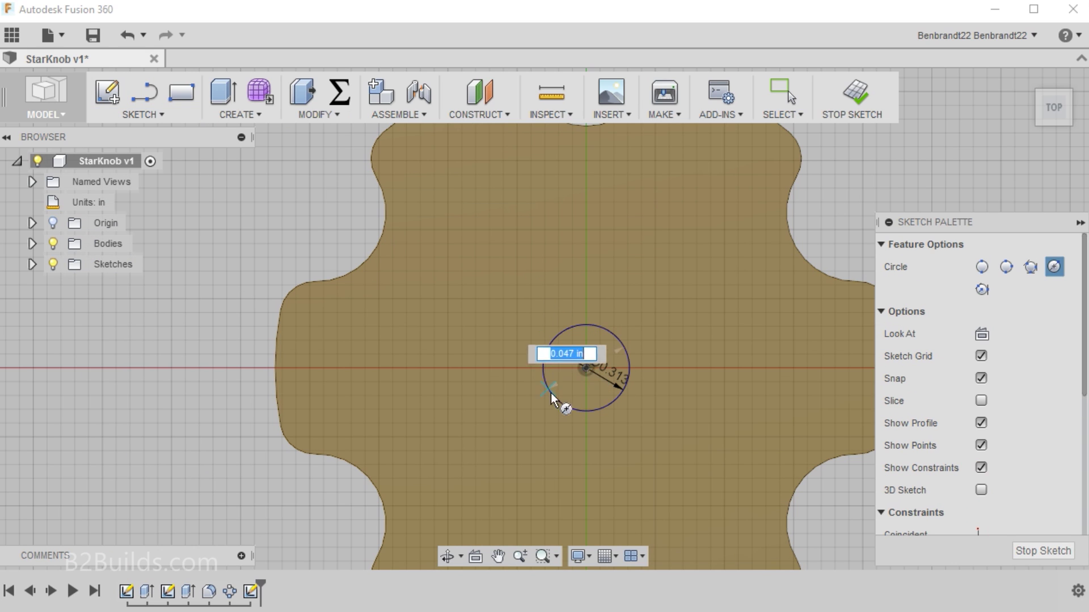
pyautogui.click(509, 430)
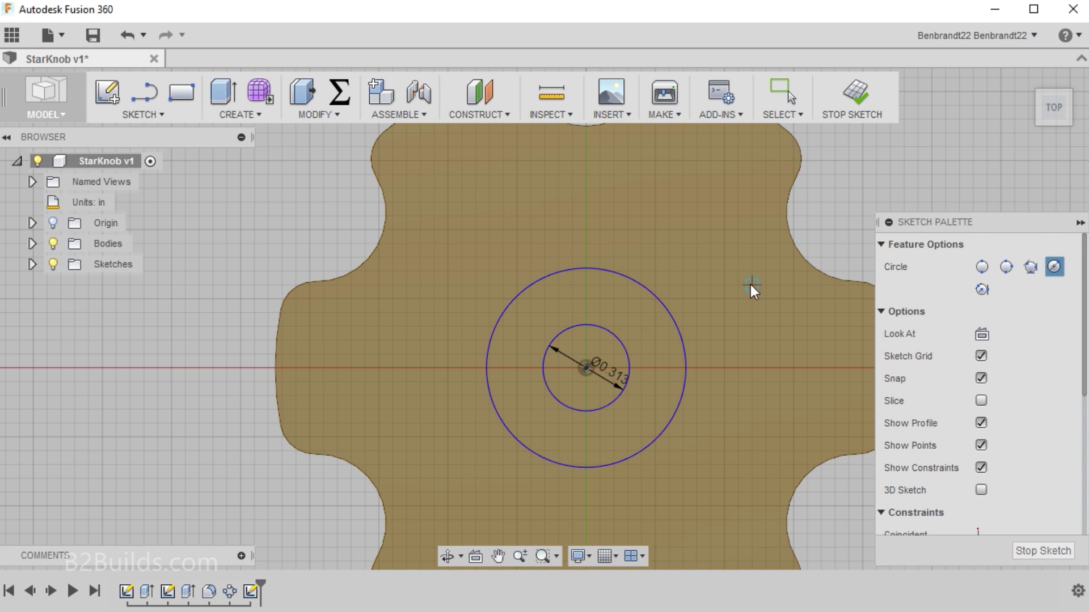
# Dimension the outer circle to a 0.75 in diameter and finish the sketch
pyautogui.press('d')
pyautogui.click(639, 287)
pyautogui.click(657, 233)
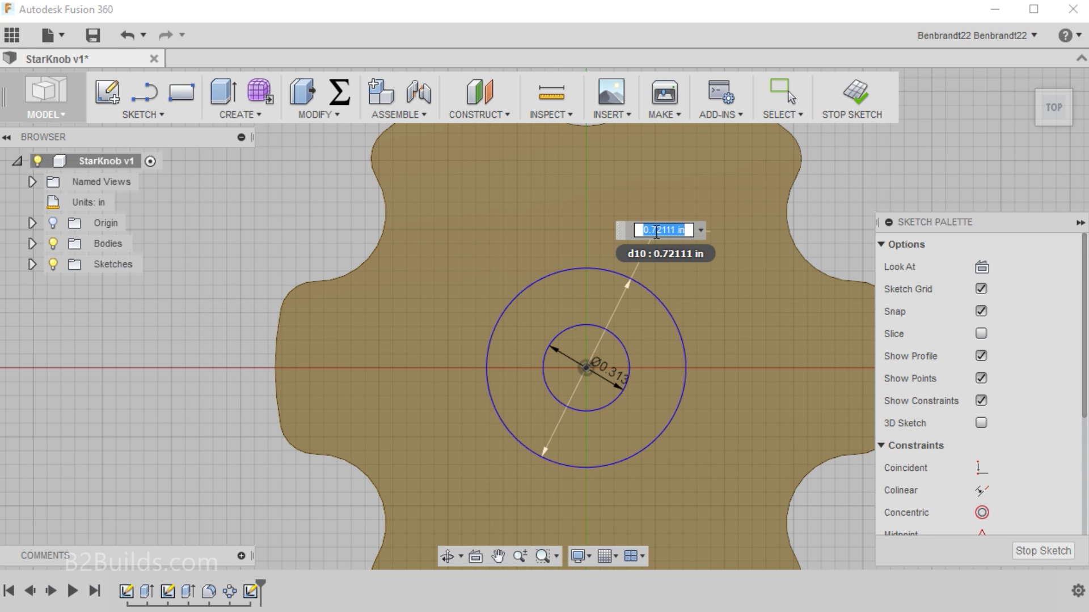
pyautogui.write('0.75')
pyautogui.press('Return')
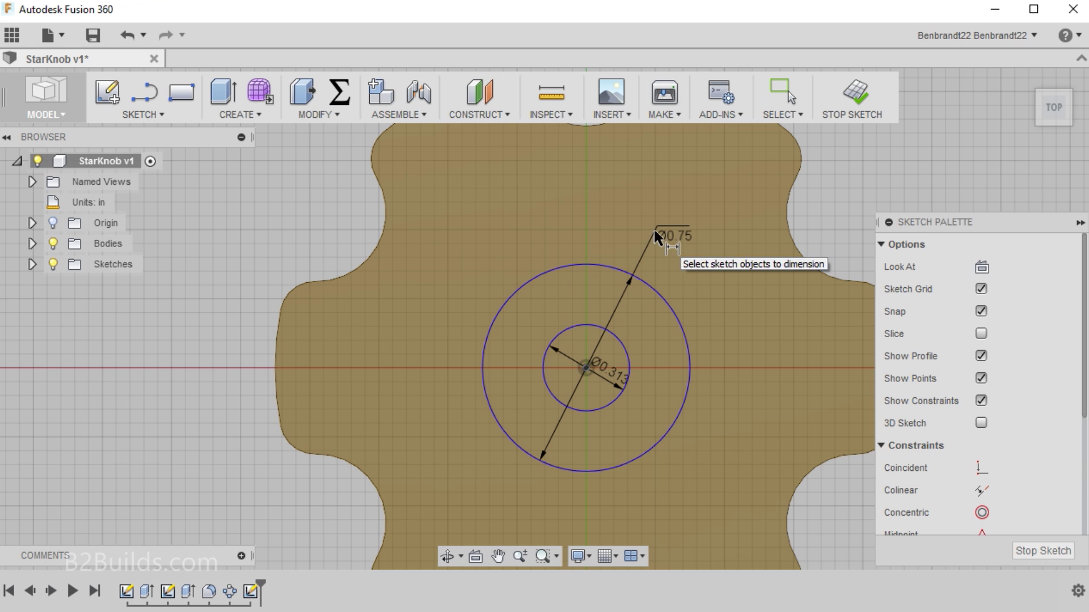
pyautogui.click(1045, 553)
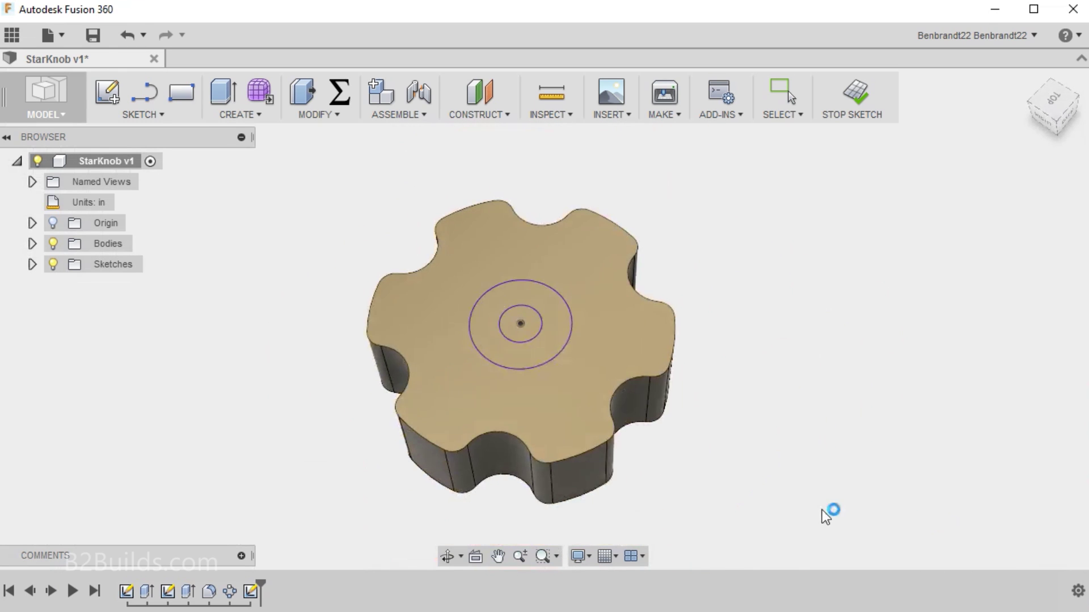
# Cut the inner circle through the whole knob as a two-sided extrusion with its extents set to All
pyautogui.rightClick(533, 326)
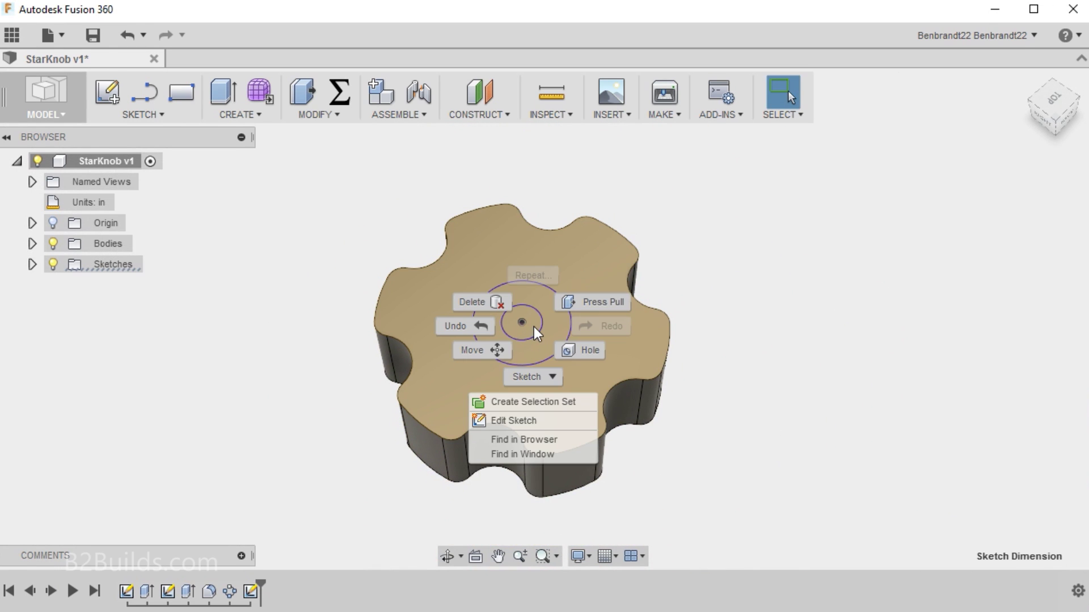
pyautogui.click(595, 302)
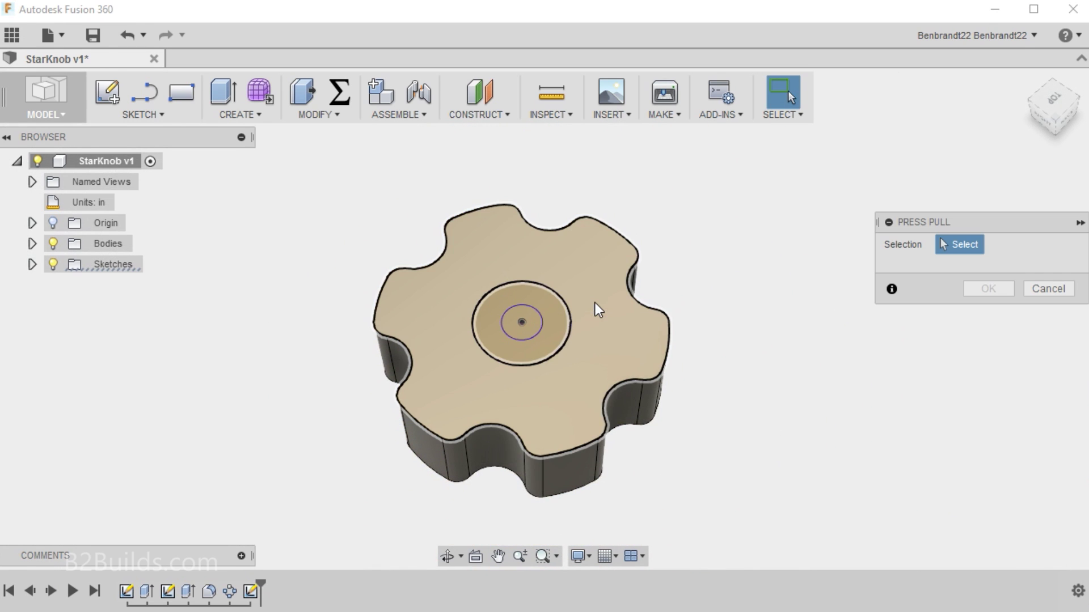
pyautogui.click(526, 321)
pyautogui.click(993, 310)
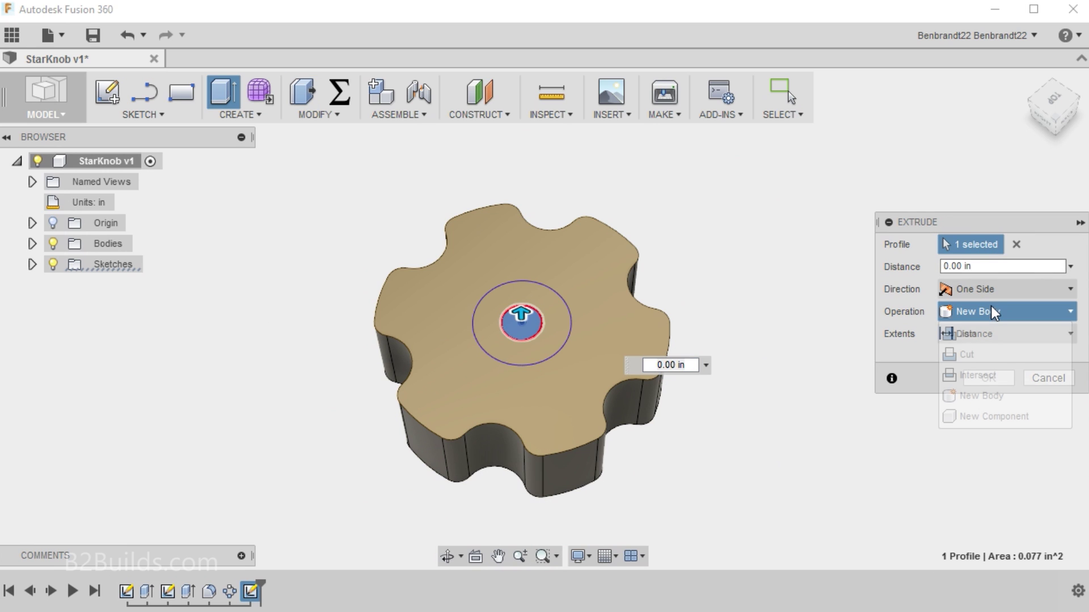
pyautogui.click(986, 353)
pyautogui.click(1002, 294)
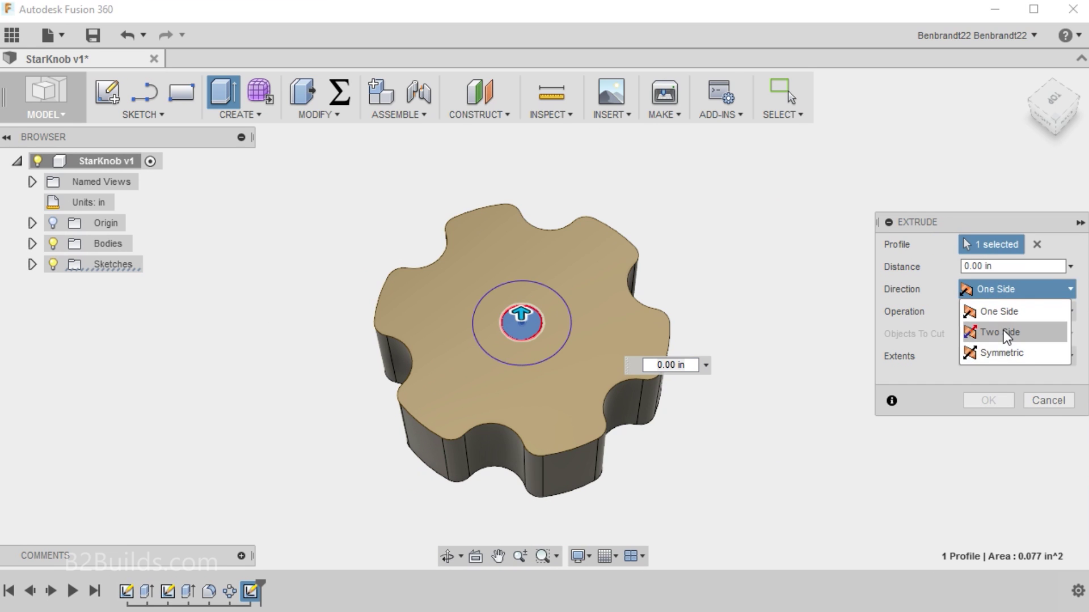
pyautogui.click(1003, 331)
pyautogui.click(1001, 377)
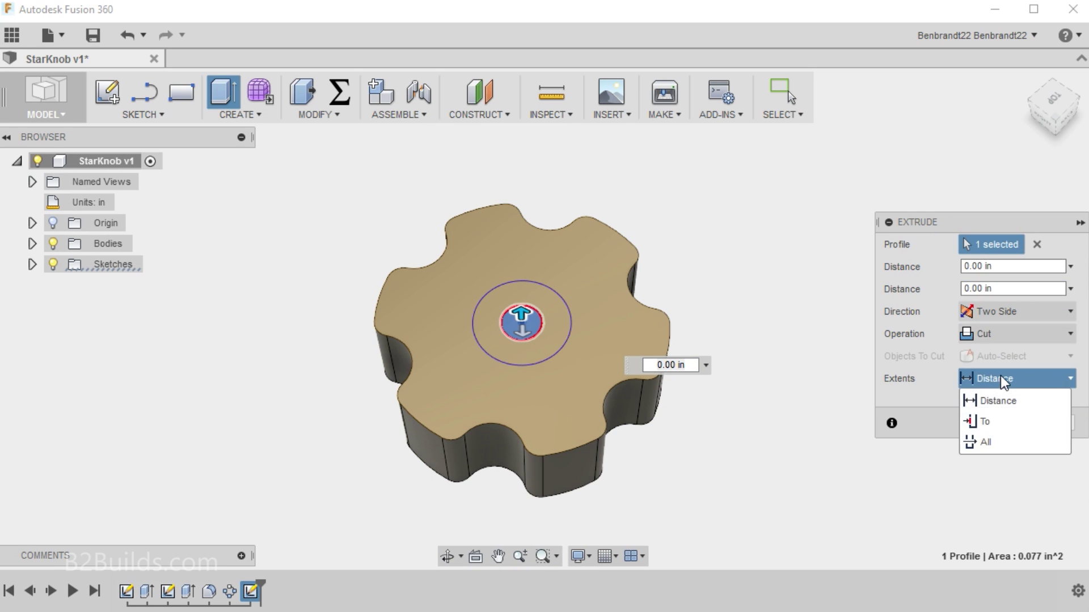
pyautogui.click(990, 441)
pyautogui.click(988, 446)
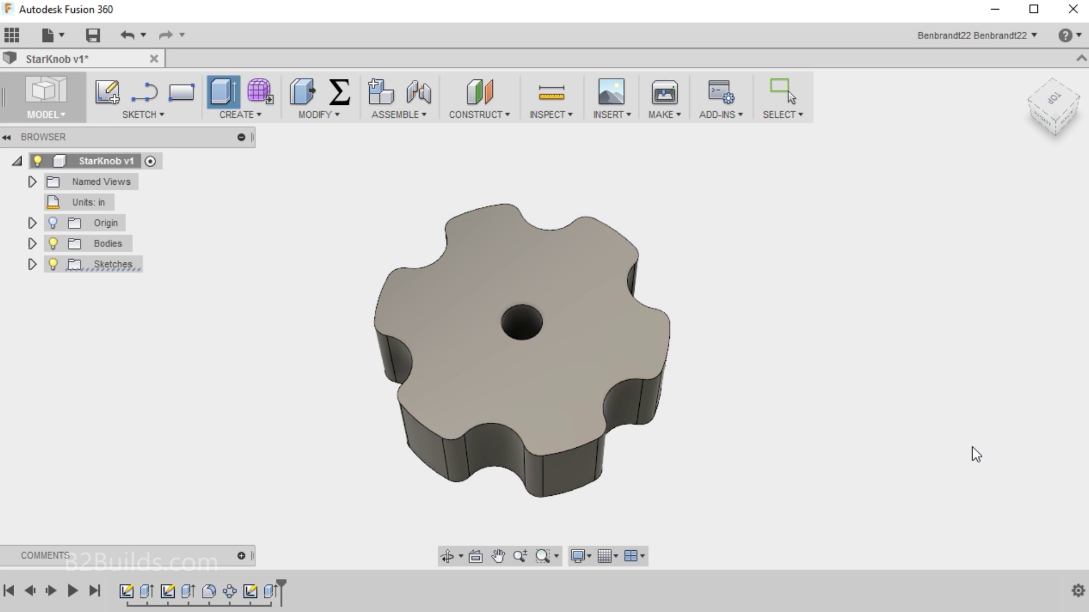
# Turn the visibility of Sketch3, which holds the two centre circles, back on
pyautogui.moveTo(656, 318)
pyautogui.keyDown('shift'); pyautogui.mouseDown(button='middle')
pyautogui.moveTo(659, 348)
pyautogui.moveTo(658, 323)
pyautogui.mouseUp(button='middle'); pyautogui.keyUp('shift')
pyautogui.click(33, 264)
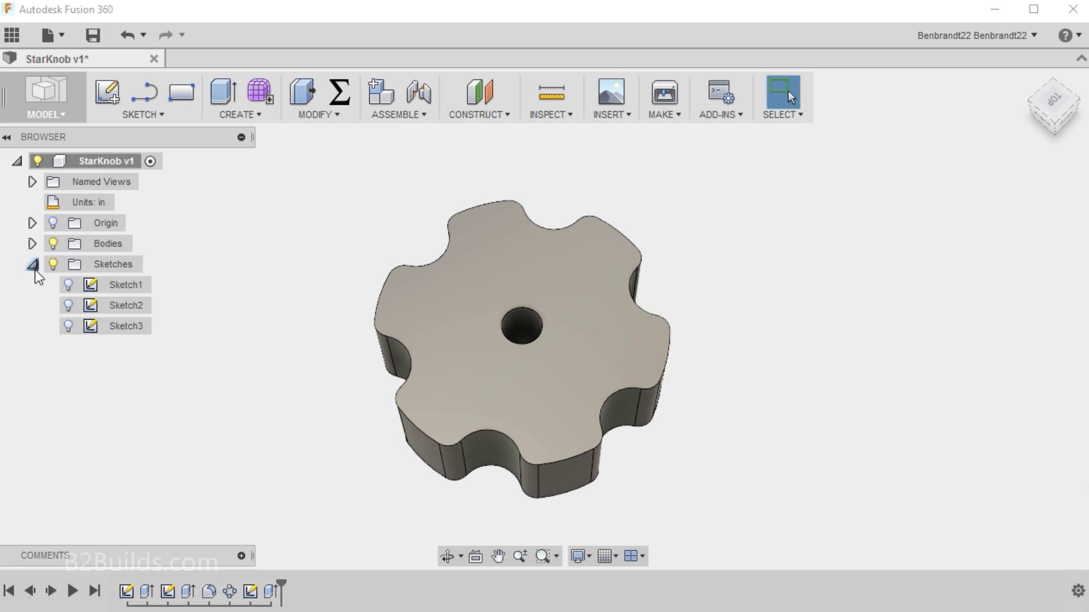
pyautogui.click(67, 328)
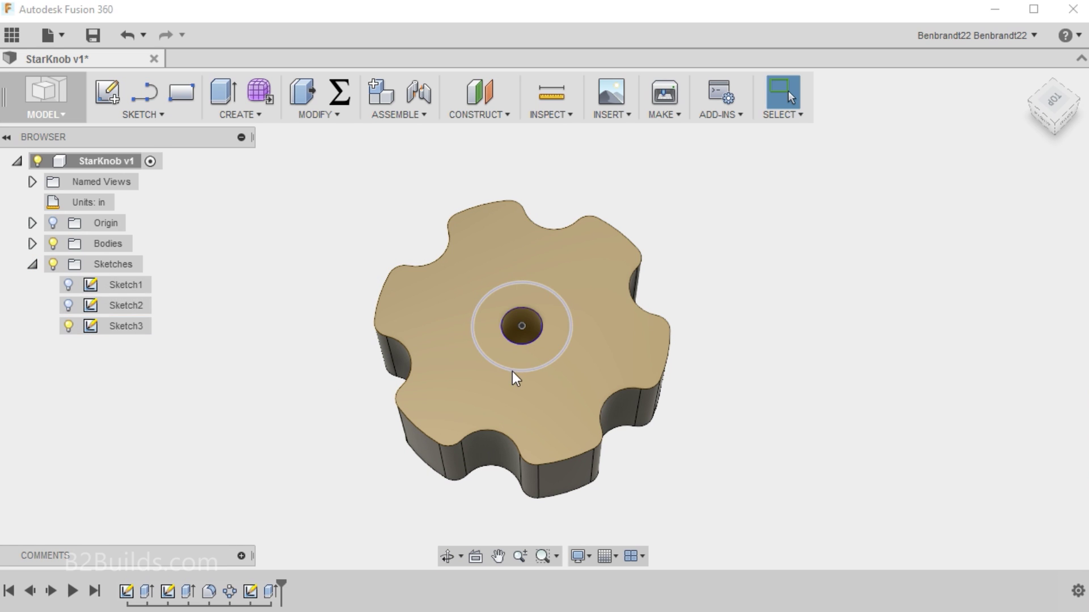
# Cut the ring between the two centre circles into the top face with a distance of -1/16 in, and hide Sketch3
pyautogui.rightClick(540, 360)
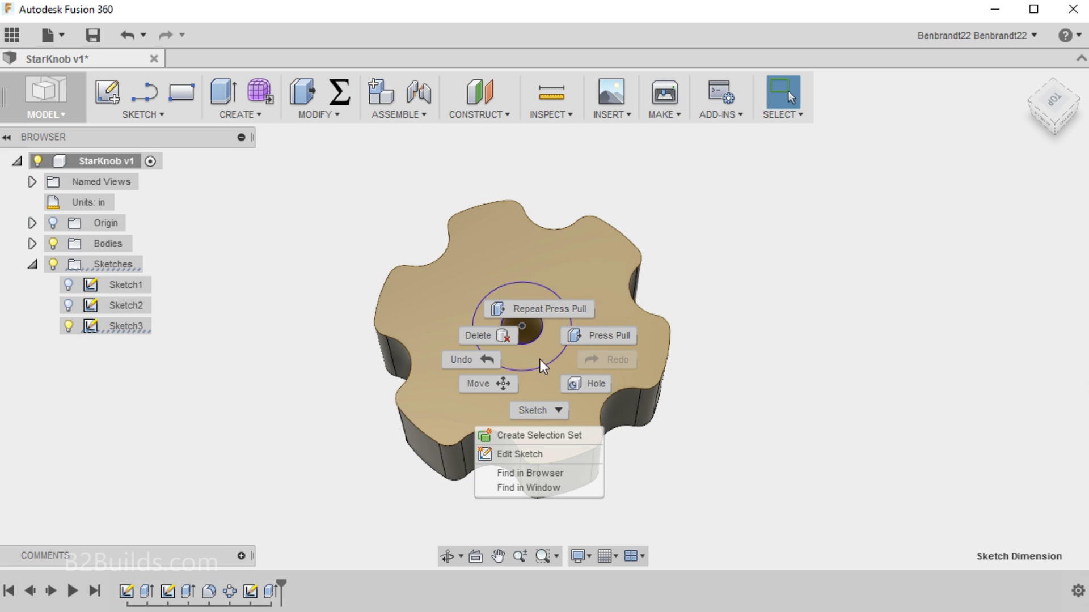
pyautogui.click(597, 332)
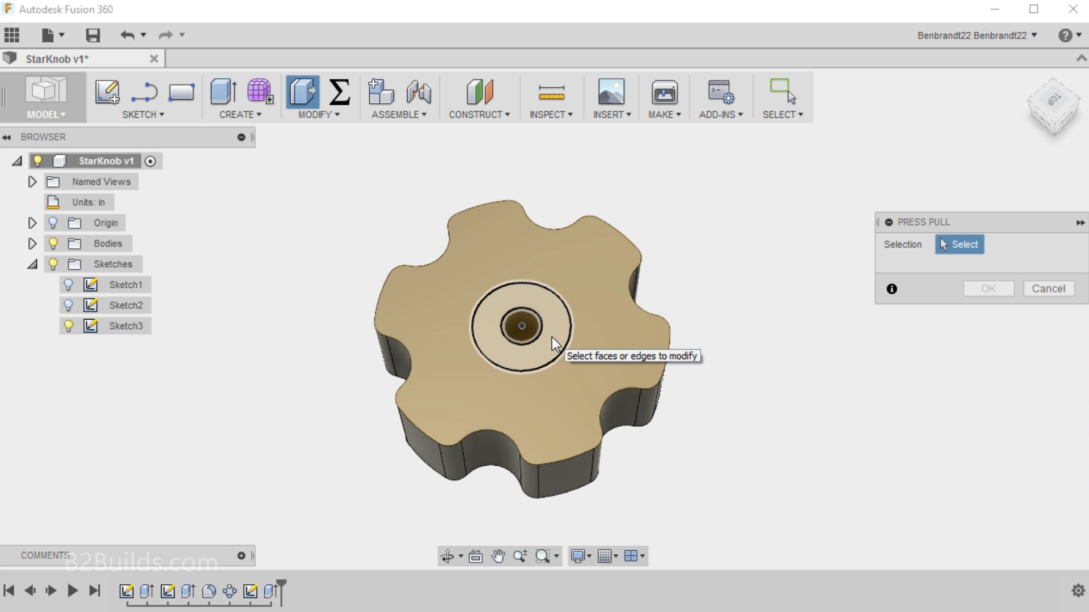
pyautogui.click(552, 337)
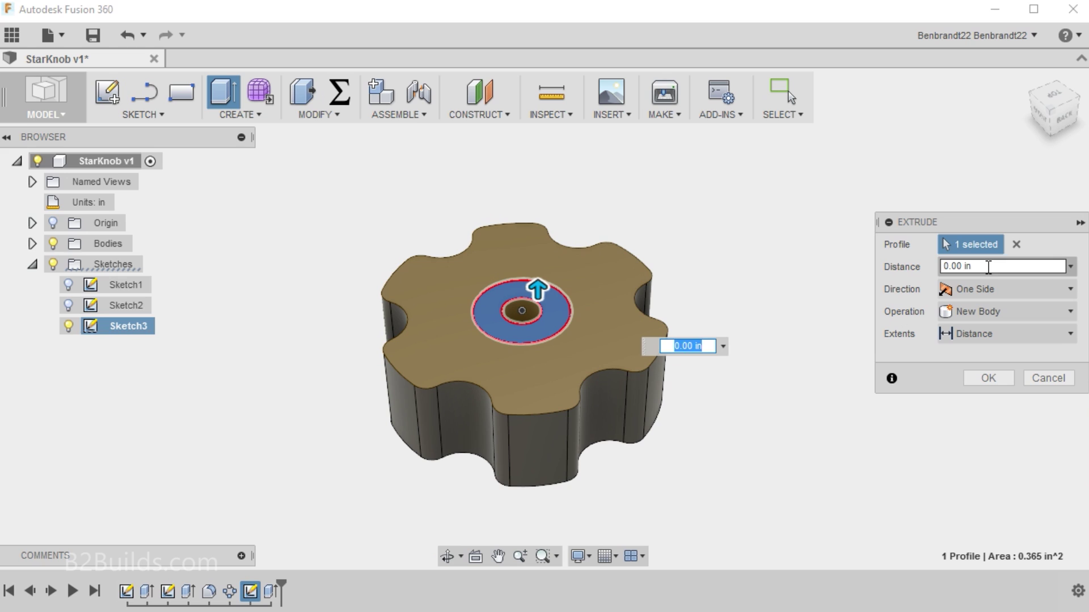
pyautogui.click(1007, 266)
pyautogui.moveTo(1007, 266); pyautogui.dragTo(888, 256)
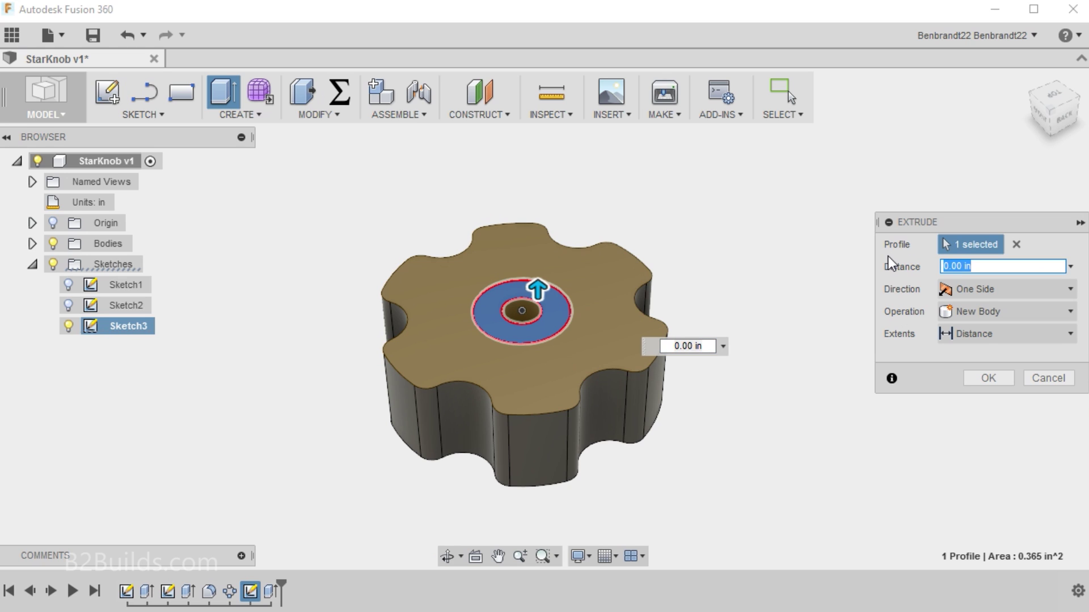
pyautogui.write('-1/16')
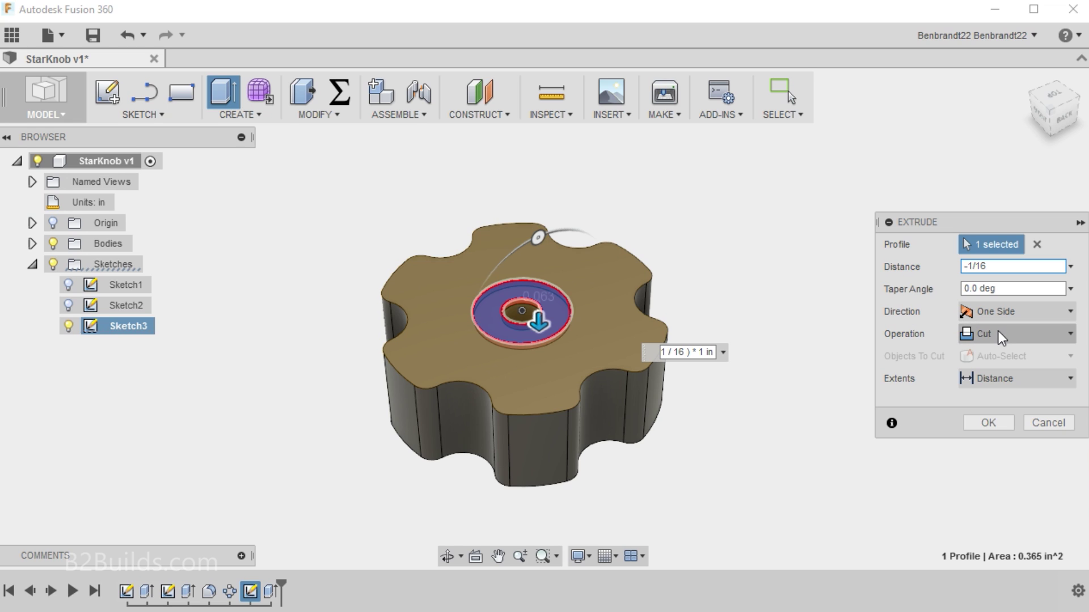
pyautogui.click(988, 423)
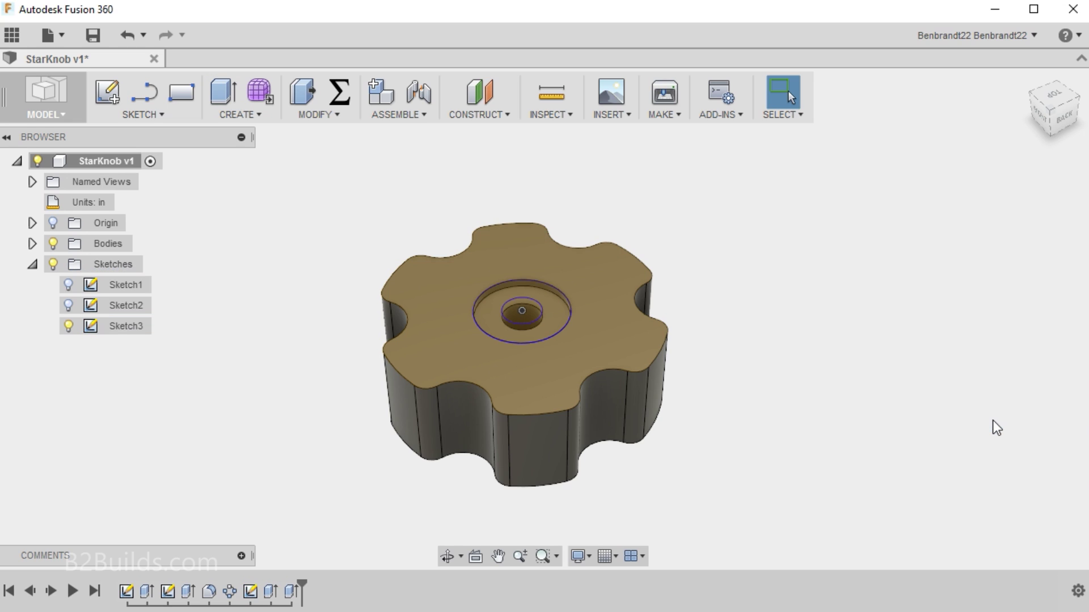
pyautogui.click(69, 327)
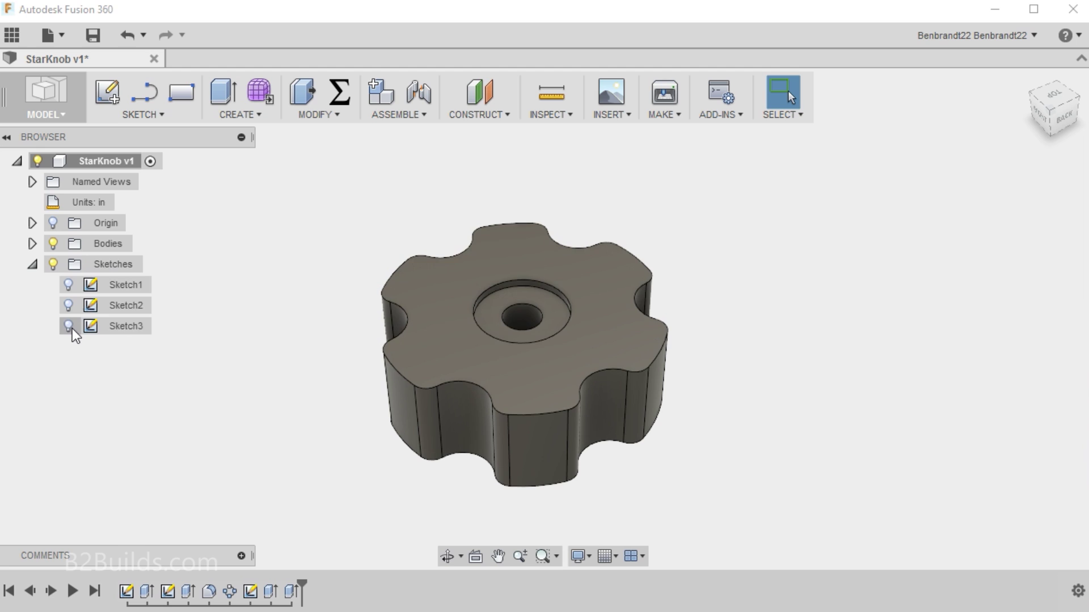
pyautogui.keyDown('shift'); pyautogui.moveTo(489, 341); pyautogui.dragTo(501, 352, button='middle'); pyautogui.keyUp('shift')
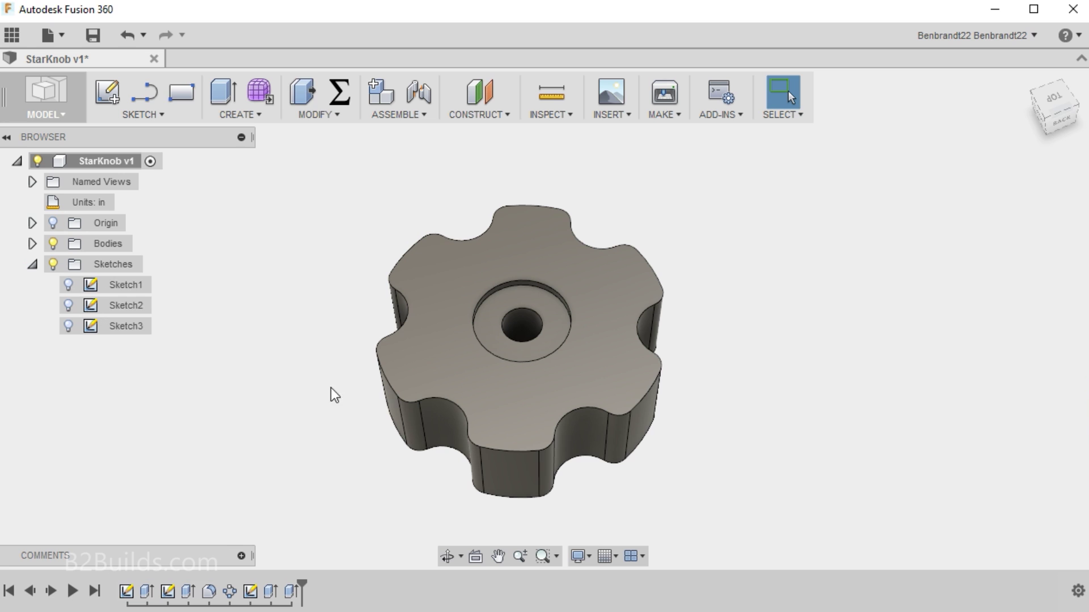
# Open the design parameters and add a user parameter OutsideDiameter in inches with the expression 2.25
pyautogui.click(295, 119)
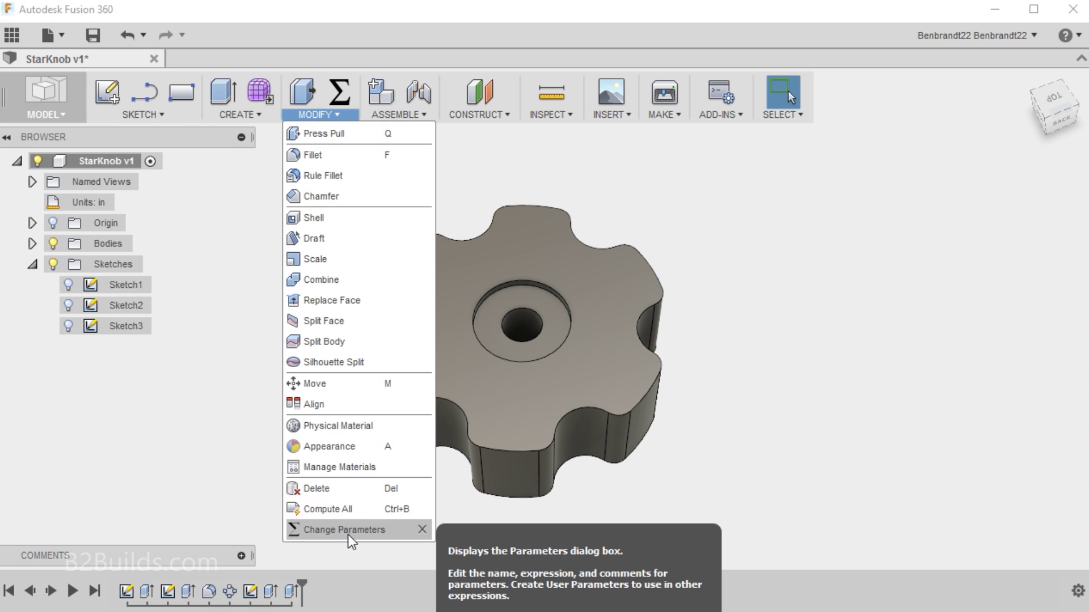
pyautogui.click(349, 529)
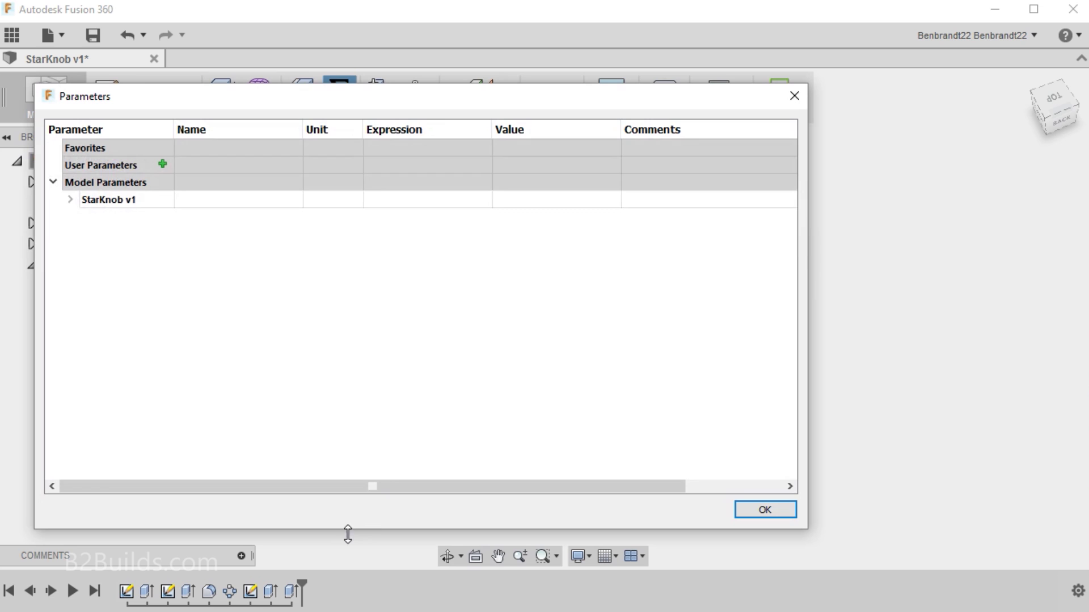
pyautogui.click(163, 165)
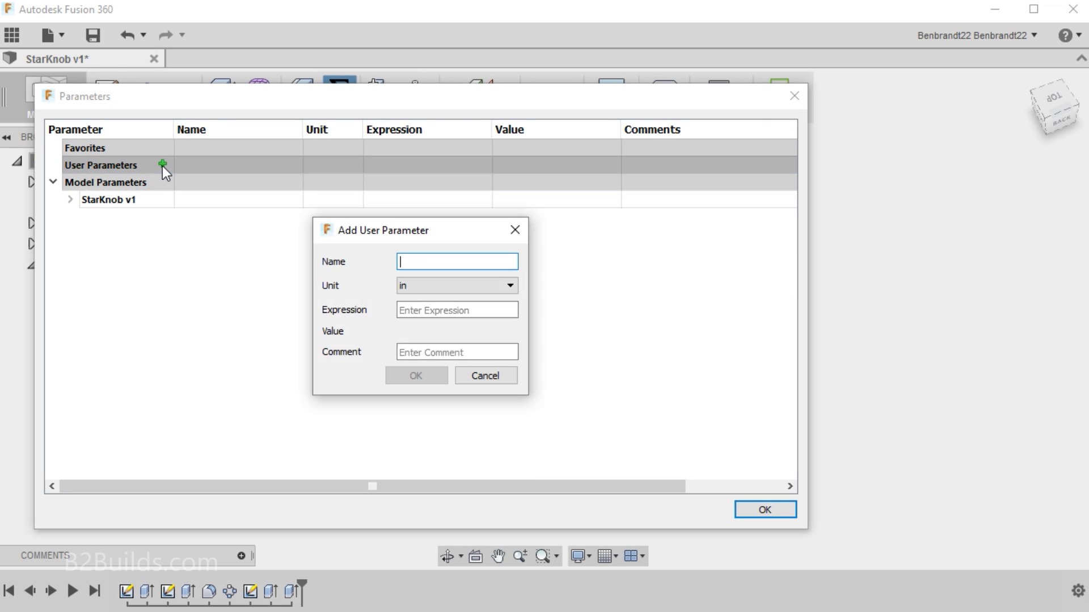
pyautogui.click(421, 263)
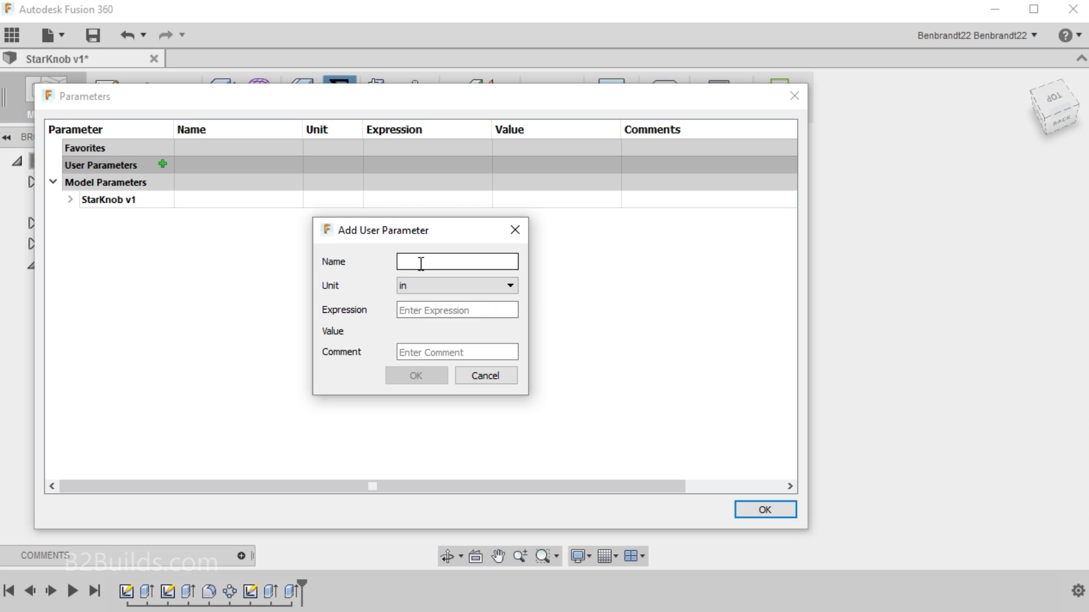
pyautogui.write('OutsideDiameter')
pyautogui.press('Tab')
pyautogui.write('2.25')
pyautogui.press('Return')
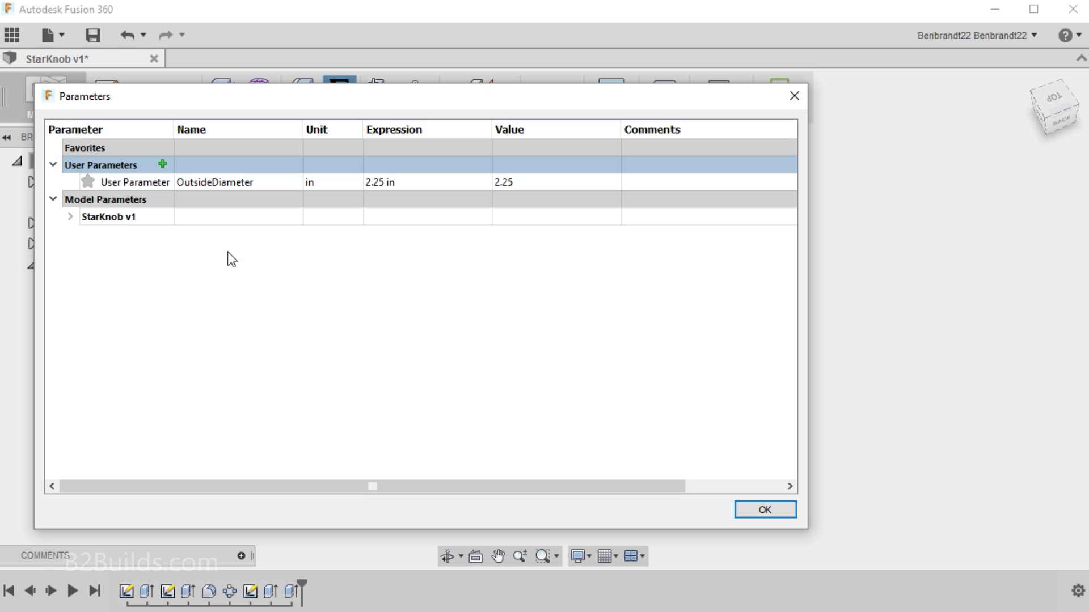
# Add a unitless user parameter NumberOfPoints with the expression 6
pyautogui.click(163, 164)
pyautogui.write('NumberOfPoints')
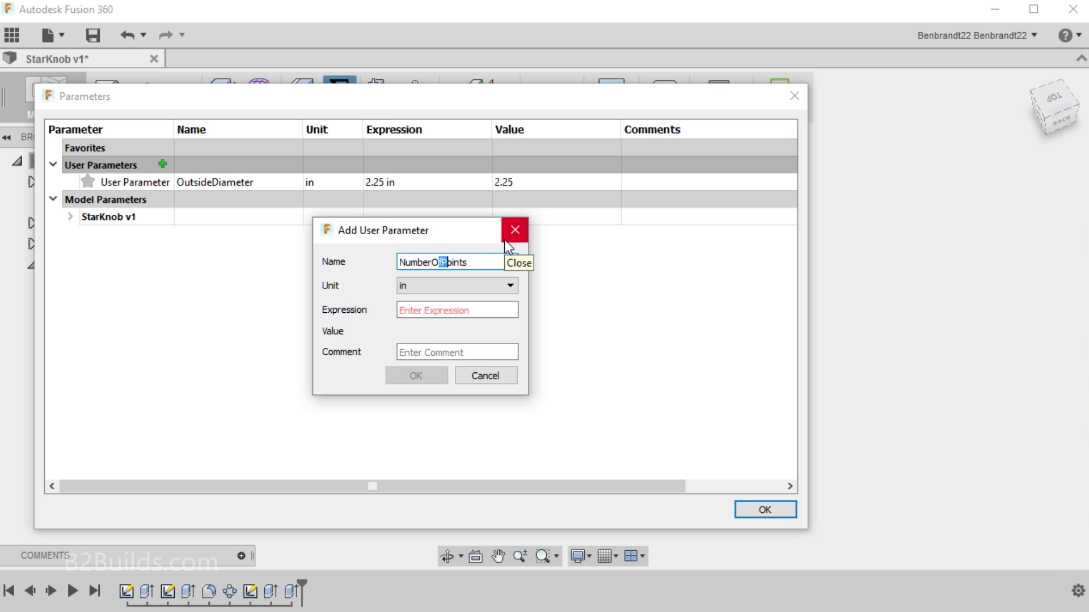
pyautogui.click(435, 281)
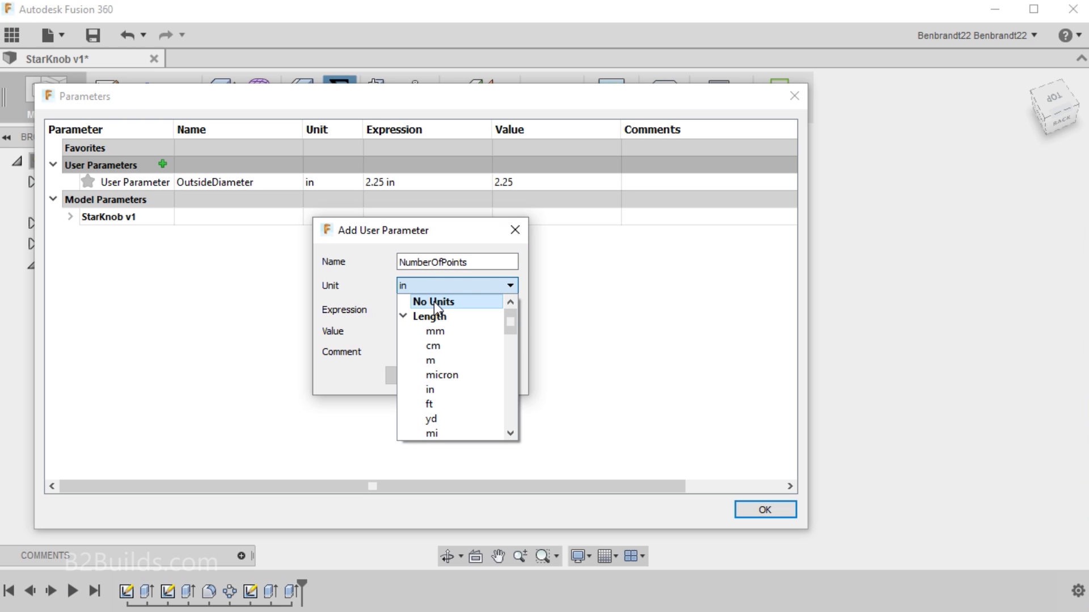
pyautogui.click(433, 301)
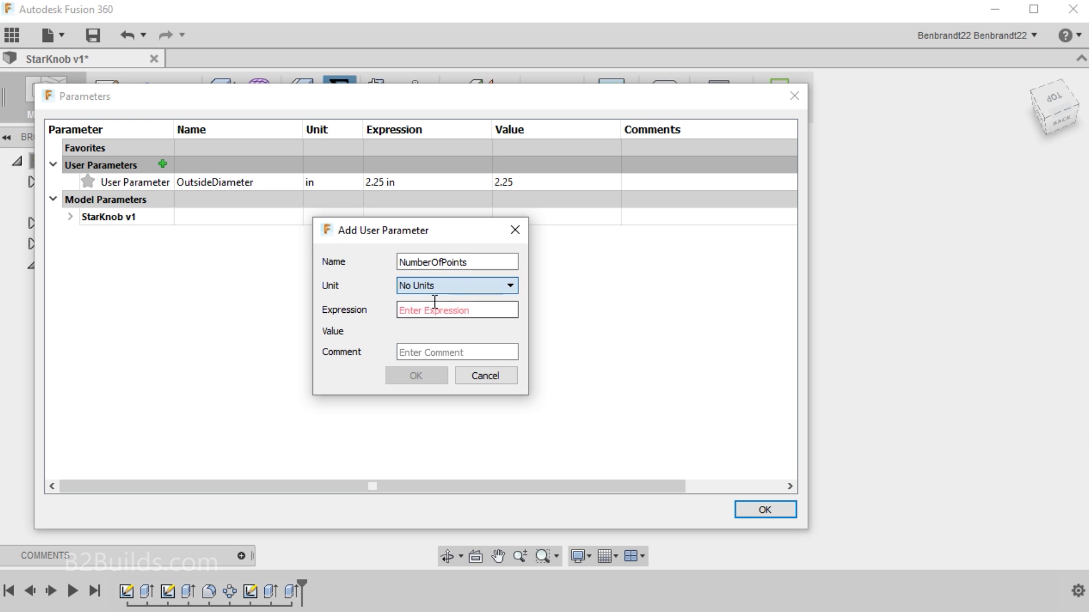
pyautogui.click(420, 310)
pyautogui.write('6')
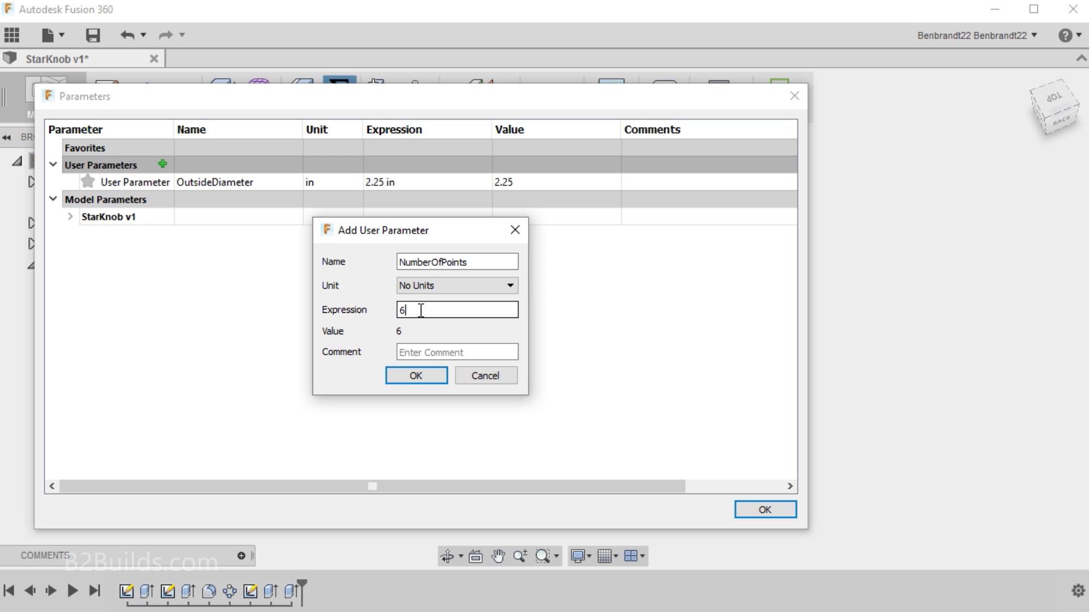
pyautogui.click(421, 375)
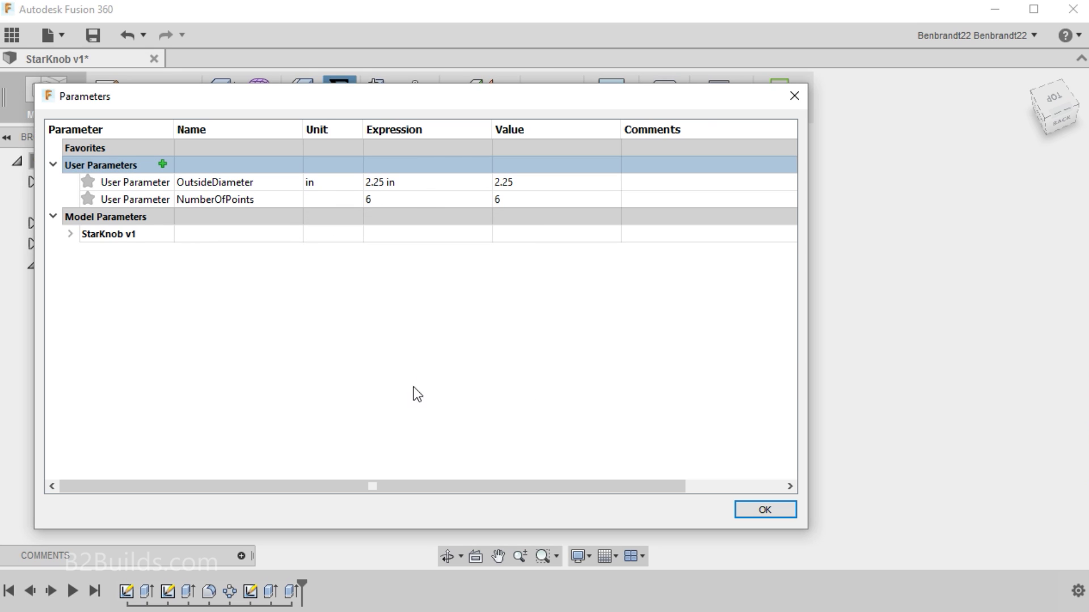
# Add a user parameter GapCutoutDiameter in inches with the expression 0.5
pyautogui.click(162, 165)
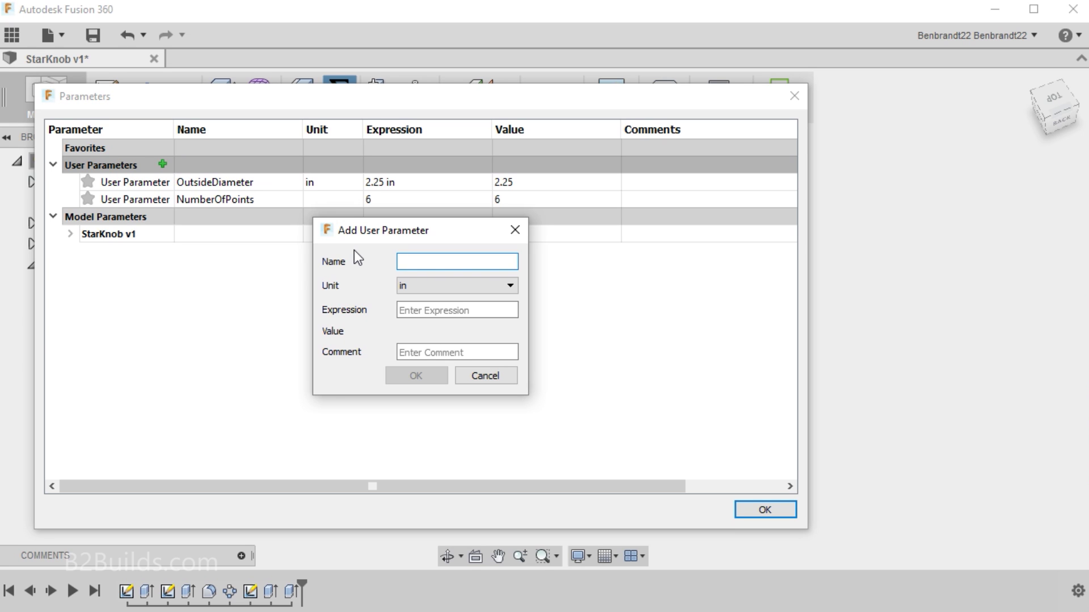
pyautogui.write('GapCutoutDiameter')
pyautogui.click(462, 310)
pyautogui.write('0.5')
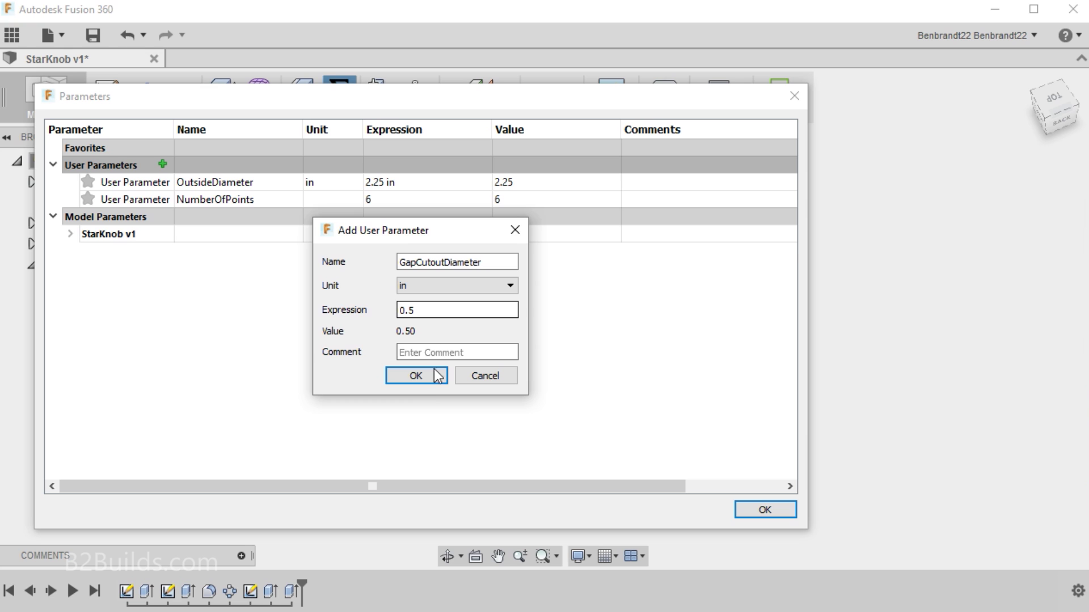
pyautogui.click(431, 375)
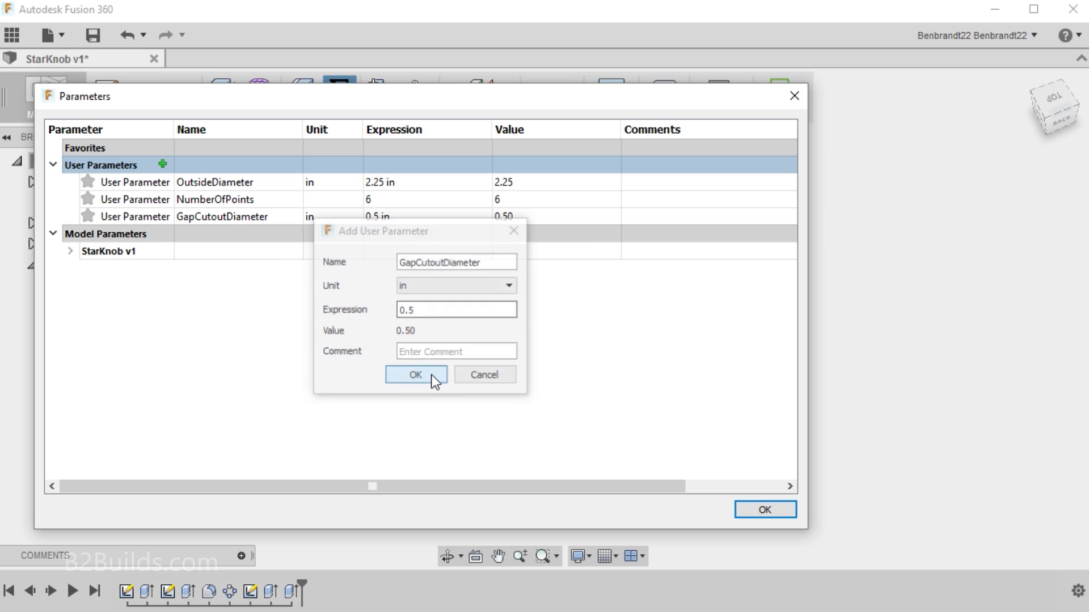
# Add a user parameter Thickness in inches with the expression 0.75 and close the parameter list
pyautogui.click(163, 164)
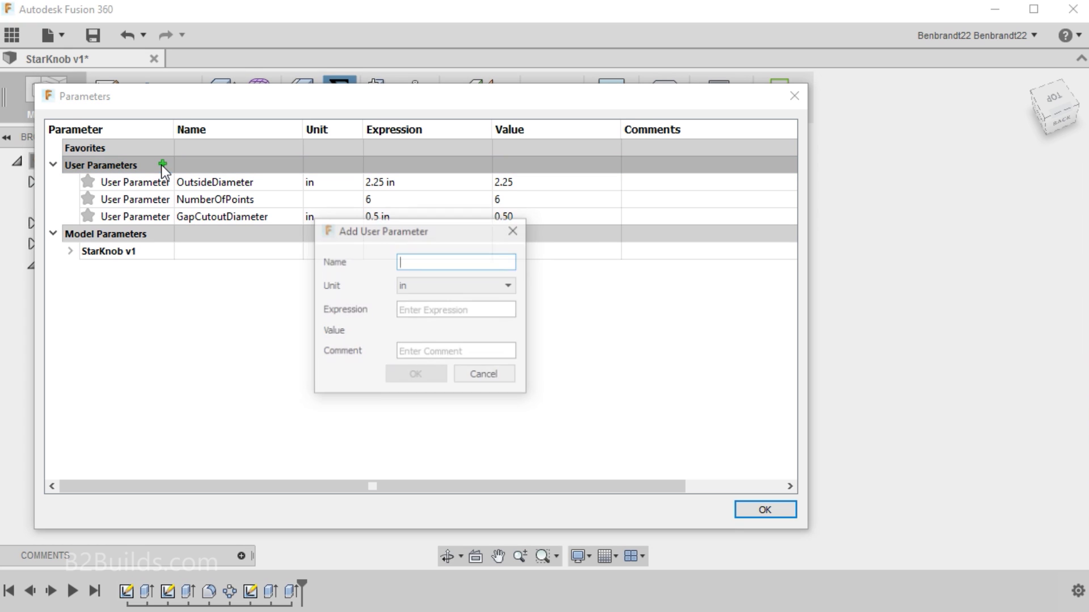
pyautogui.write('Thickness')
pyautogui.click(448, 311)
pyautogui.write('0.75')
pyautogui.press('Return')
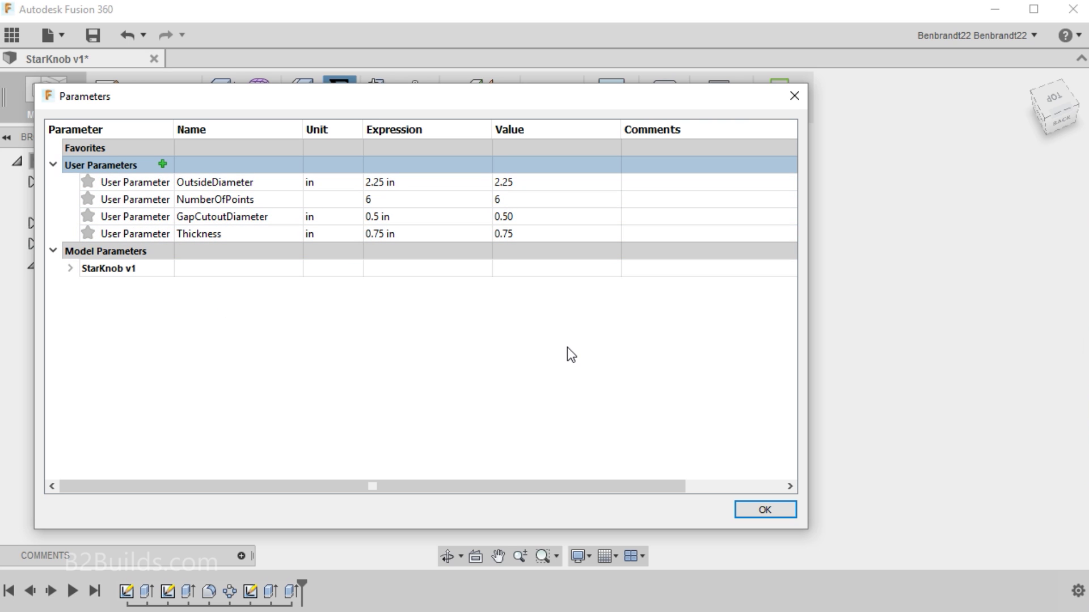
pyautogui.click(764, 512)
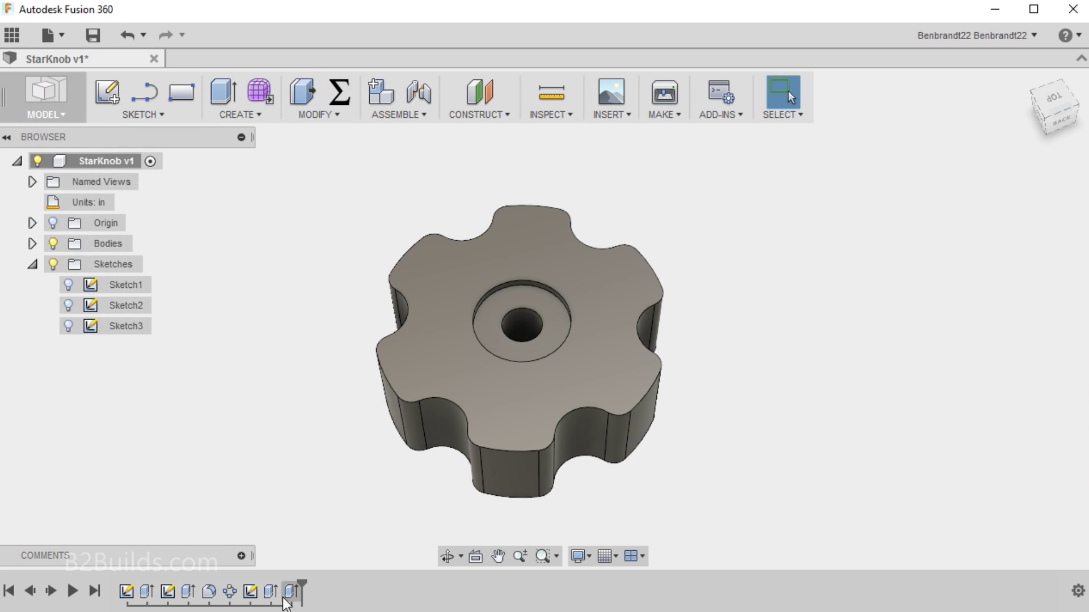
# Roll the design history back to just after Sketch1, the first feature
pyautogui.click(128, 594)
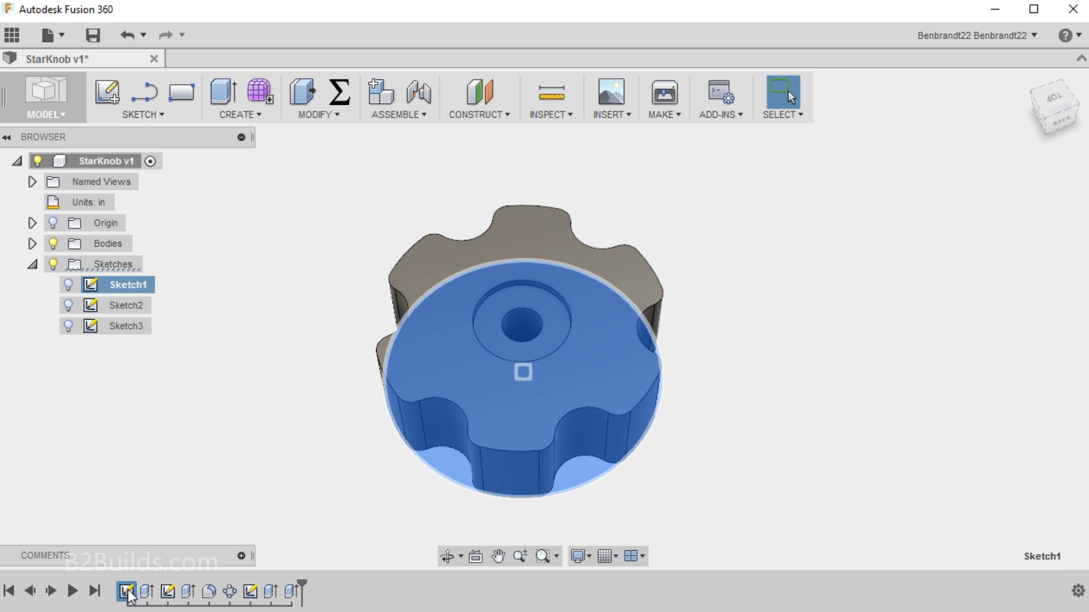
pyautogui.rightClick(130, 595)
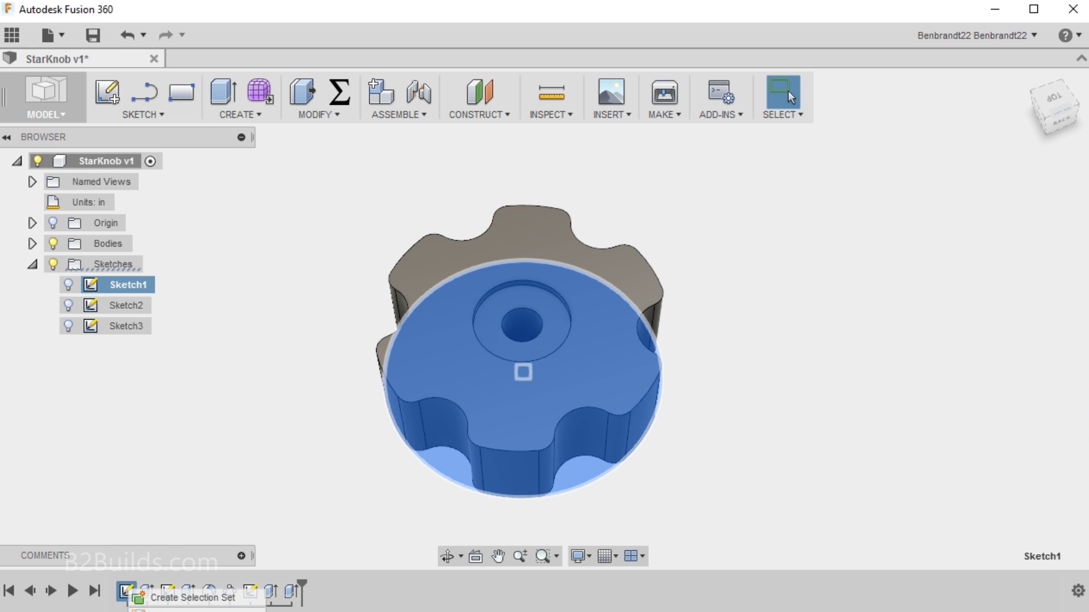
pyautogui.click(187, 610)
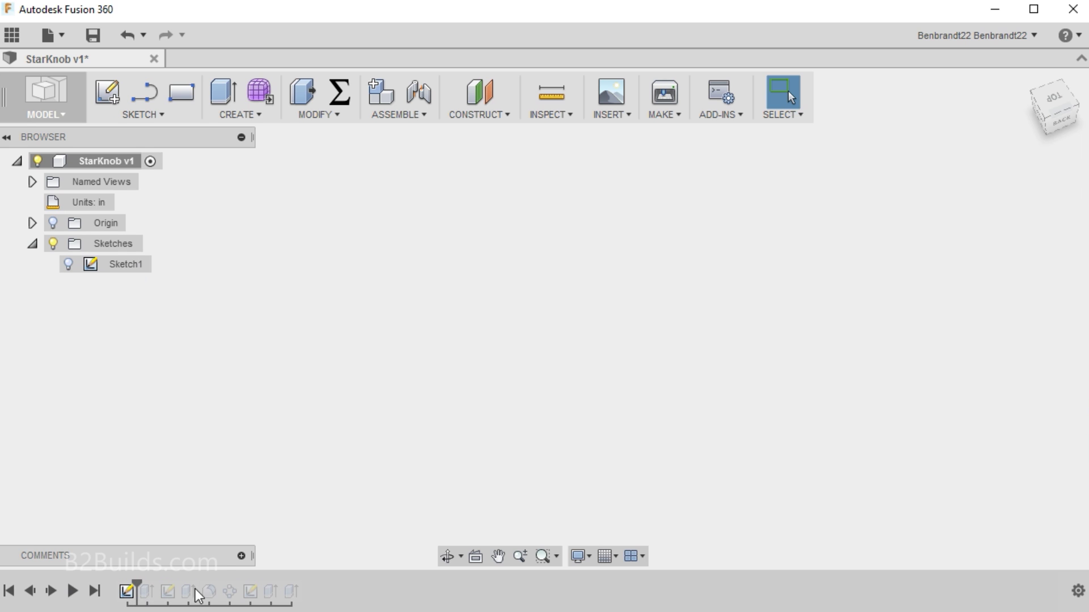
# Edit Sketch1, set the circle's diameter dimension to the OutsideDiameter parameter, and finish the sketch
pyautogui.click(124, 592)
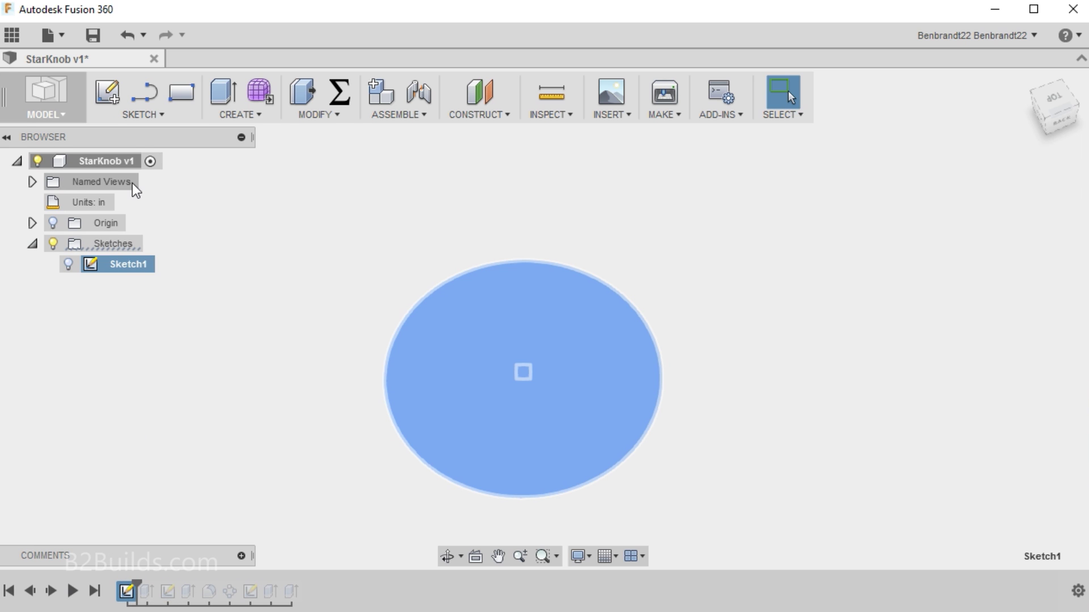
pyautogui.rightClick(120, 265)
pyautogui.click(169, 288)
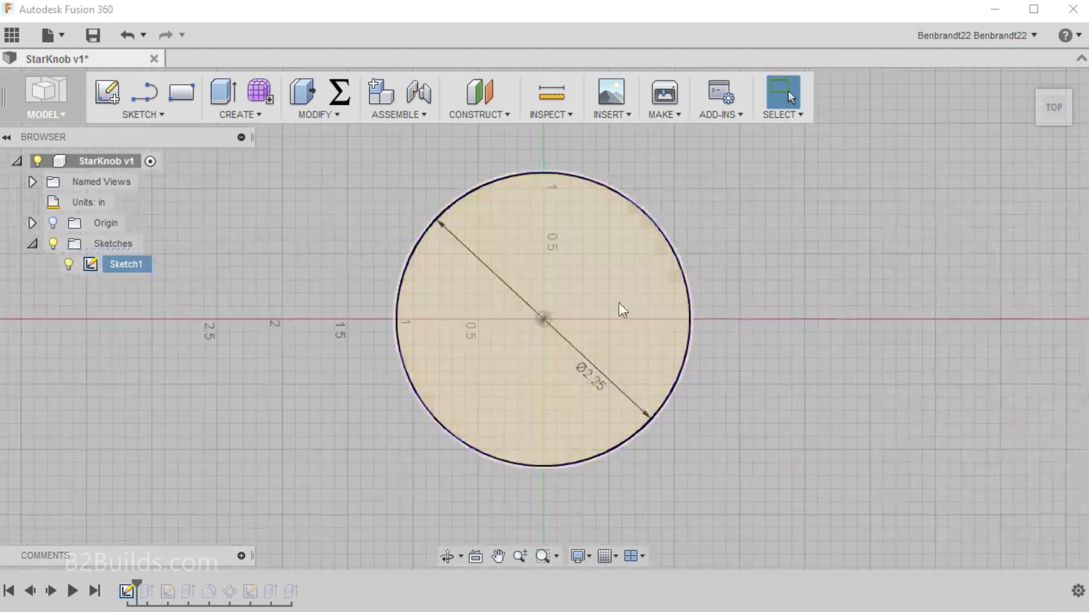
pyautogui.doubleClick(596, 381)
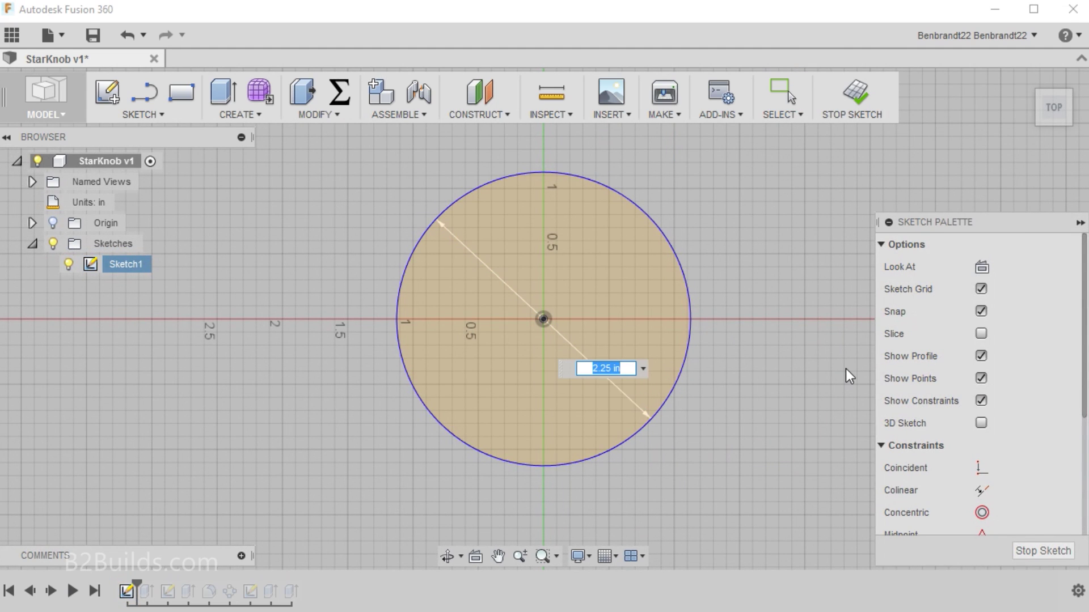
pyautogui.write('outsi')
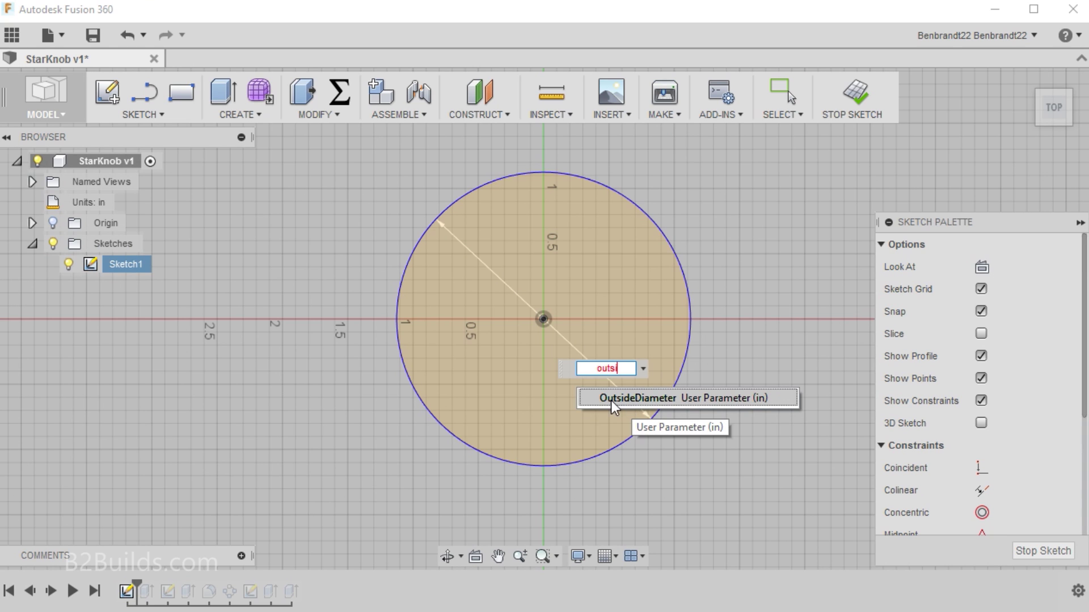
pyautogui.click(644, 399)
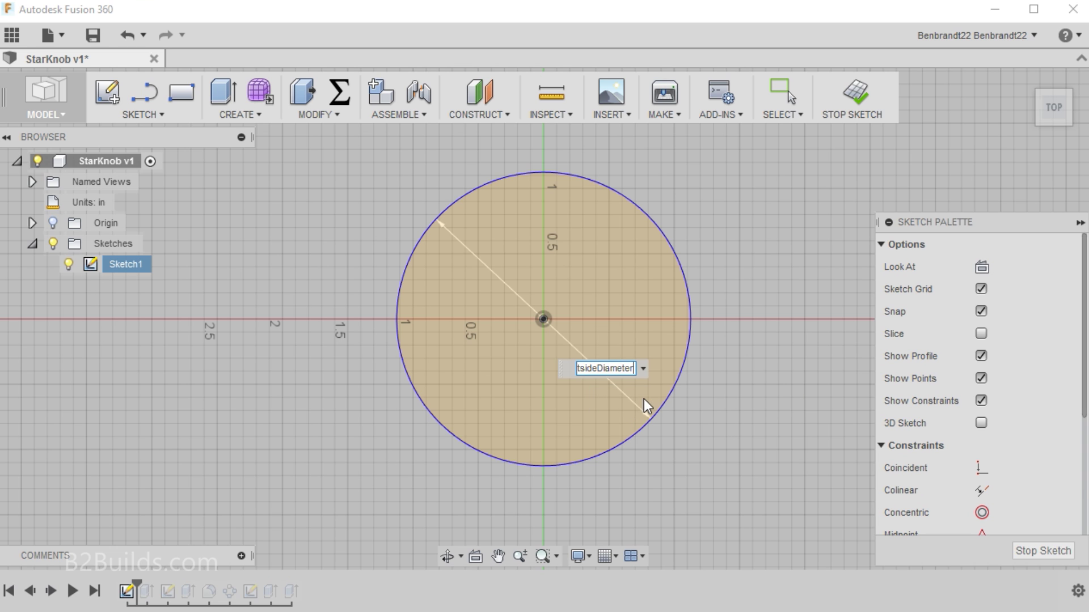
pyautogui.press('Return')
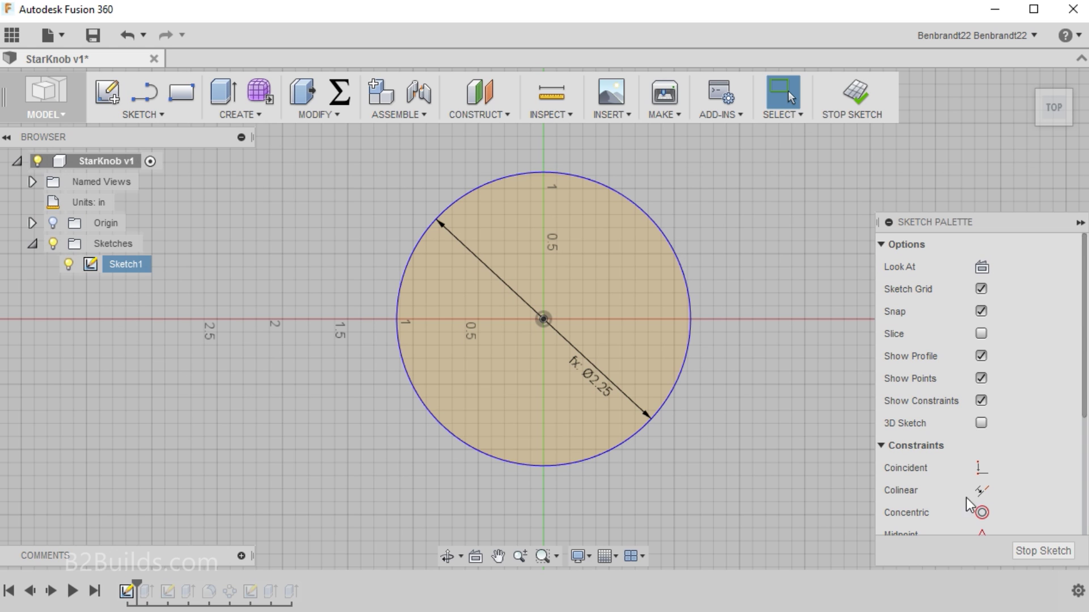
pyautogui.click(1034, 546)
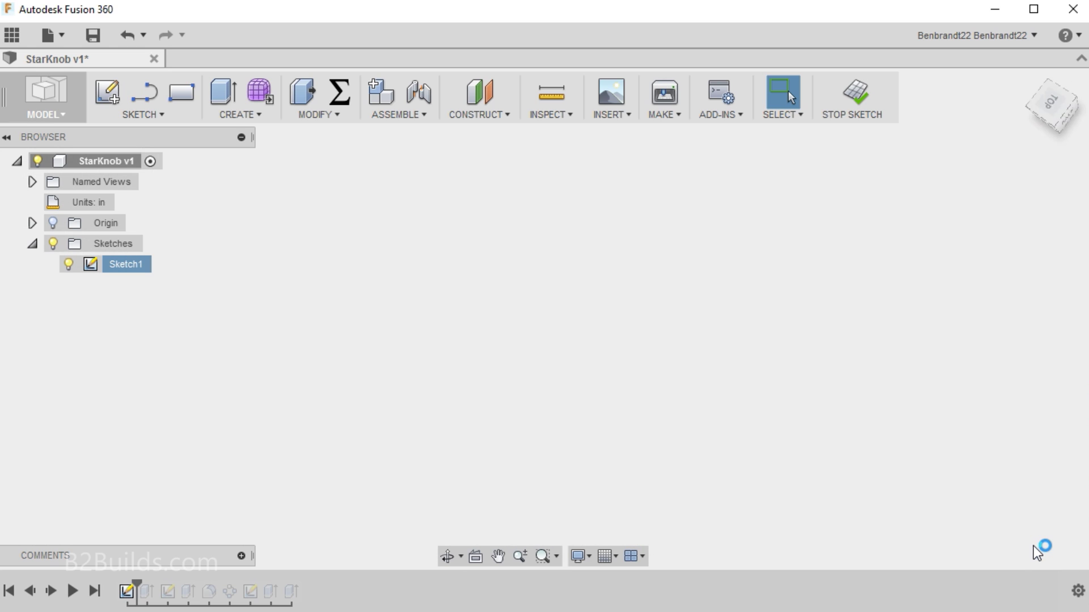
# Roll the design history forward to just after the first extrusion, Extrude1
pyautogui.click(148, 595)
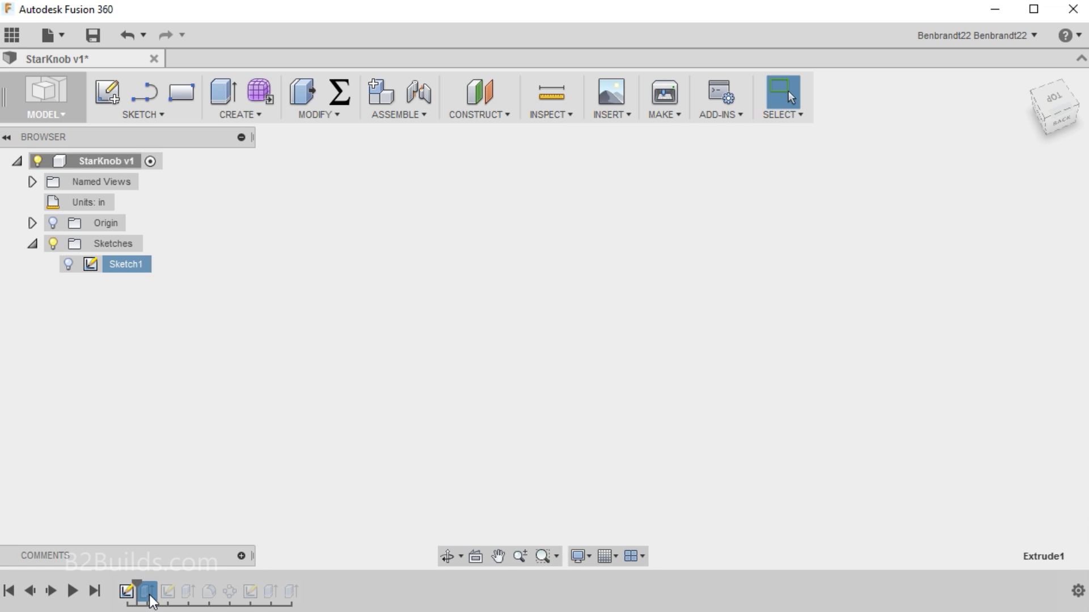
pyautogui.rightClick(148, 594)
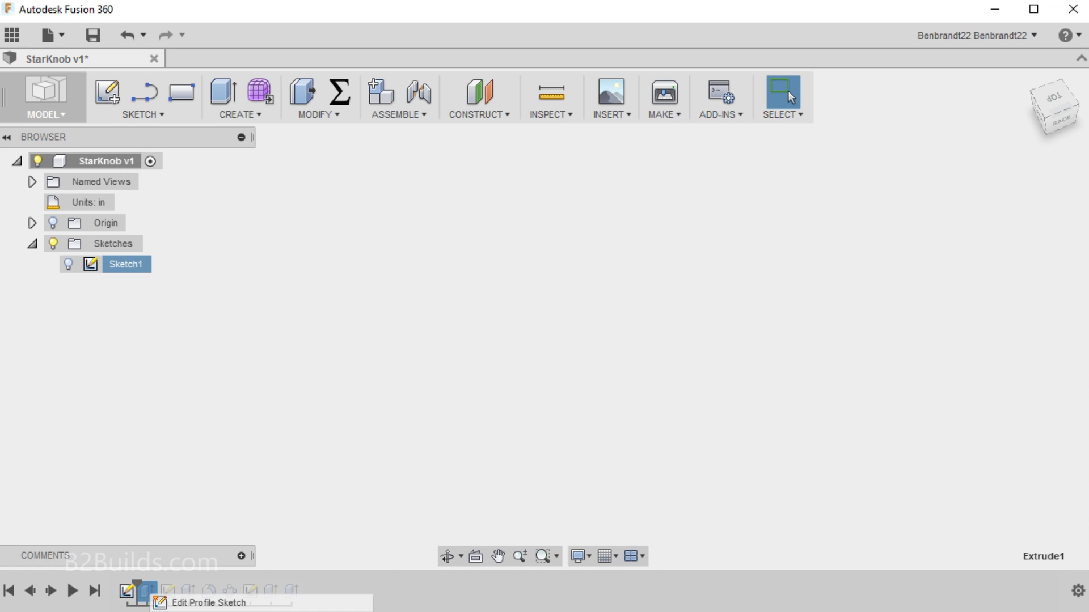
pyautogui.moveTo(137, 586); pyautogui.dragTo(157, 585)
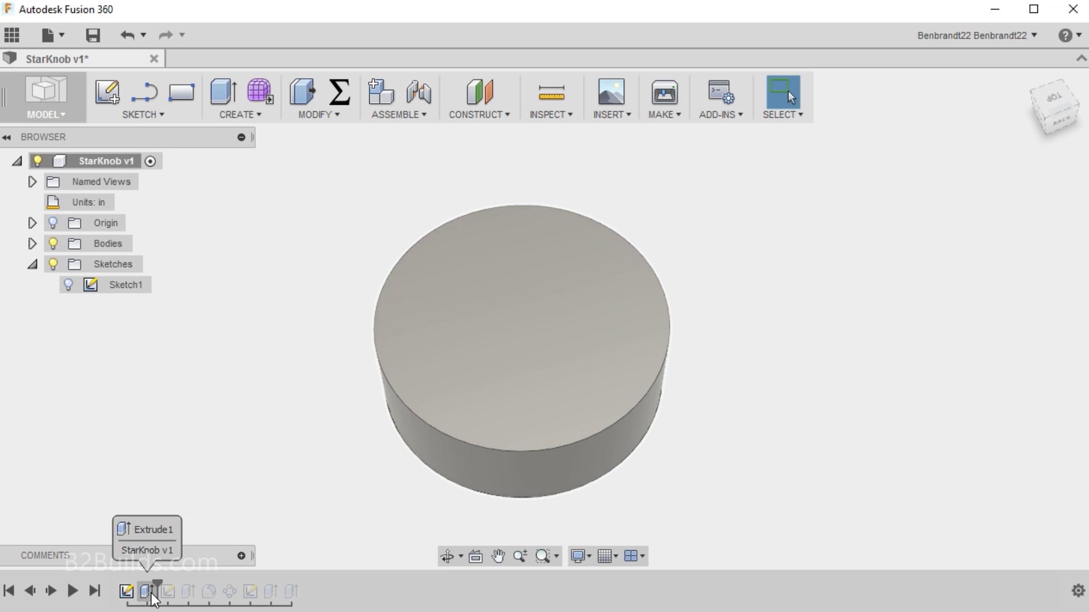
# Edit the first extrusion so that its distance is driven by the Thickness parameter
pyautogui.click(151, 593)
pyautogui.rightClick(147, 594)
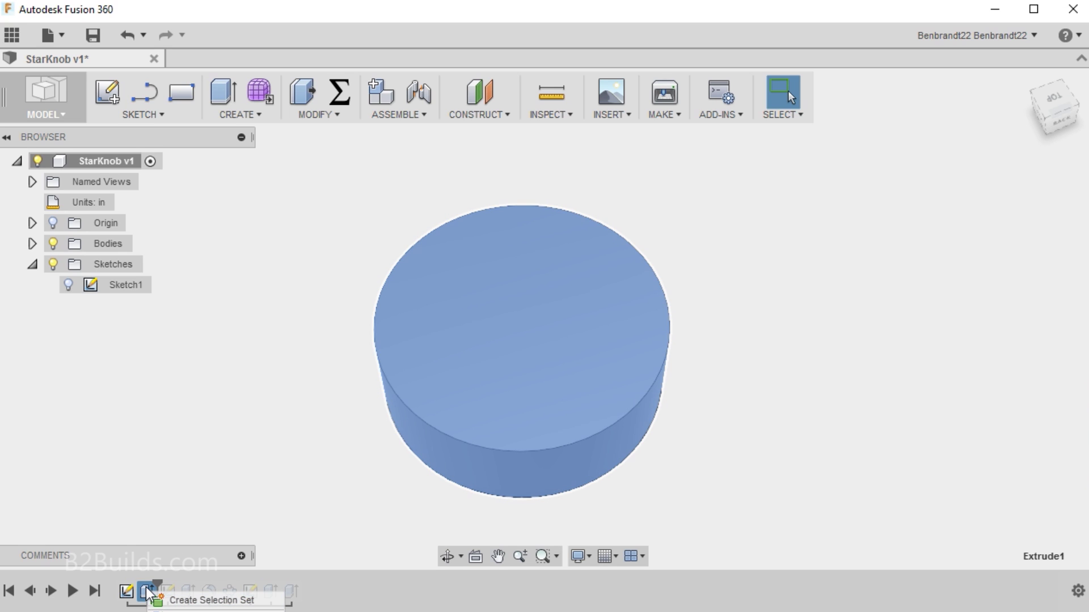
pyautogui.press('Escape')
pyautogui.rightClick(141, 587)
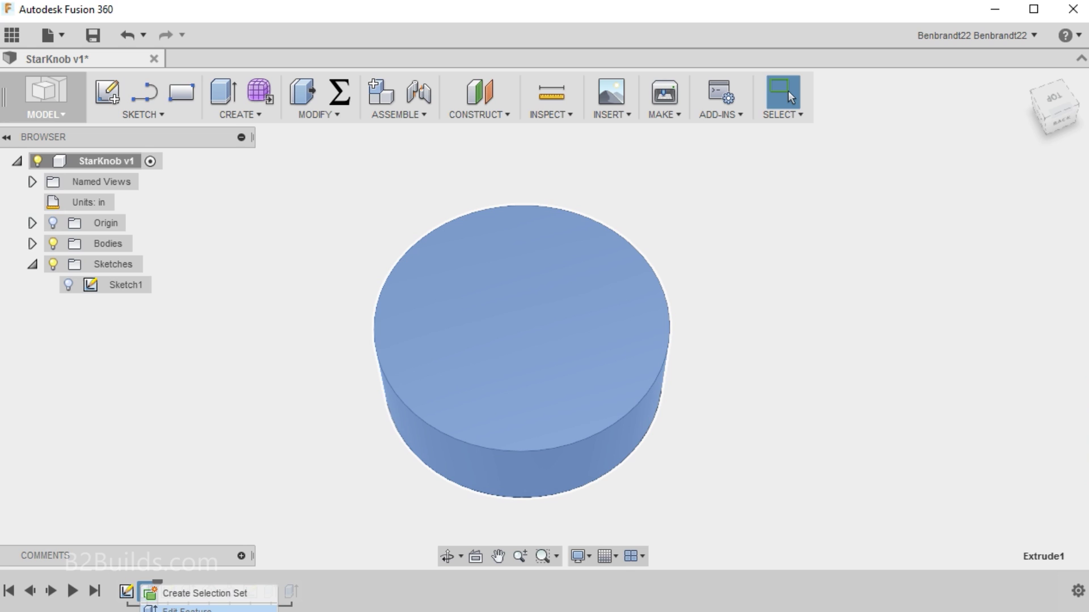
pyautogui.click(171, 609)
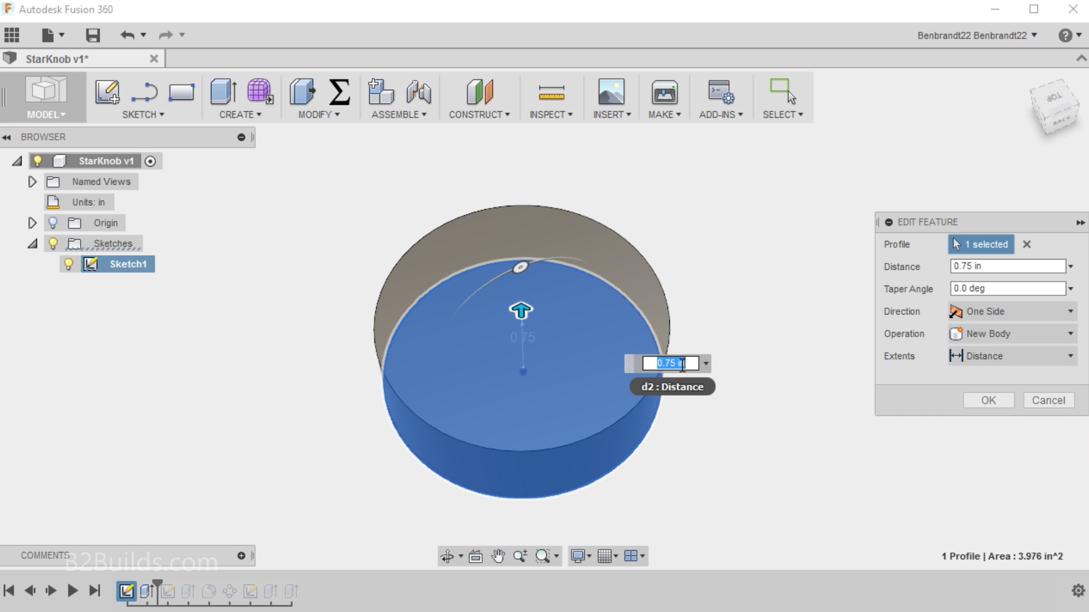
pyautogui.write('thi')
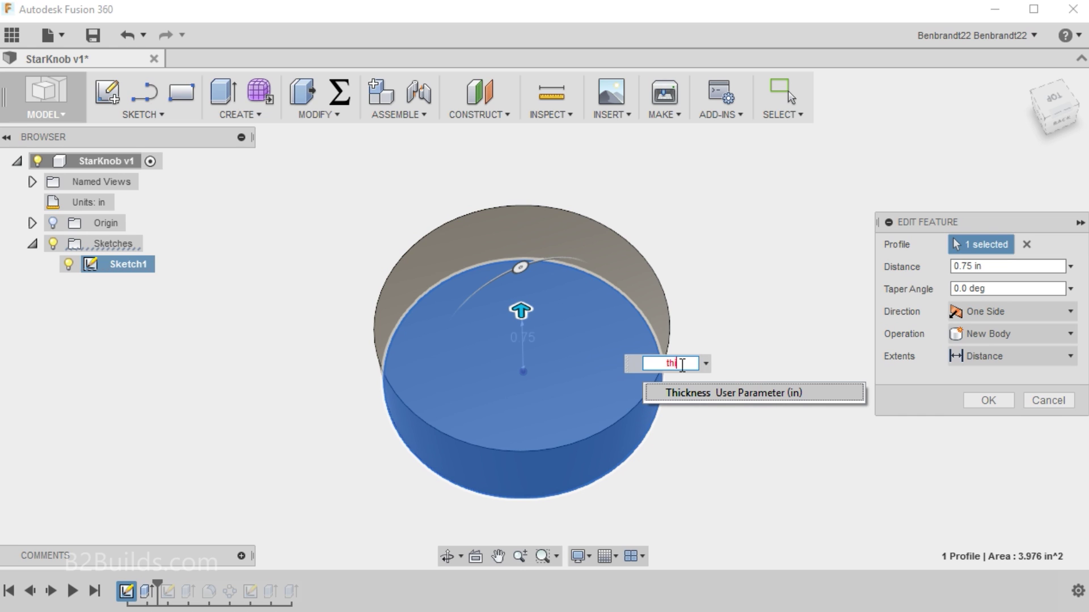
pyautogui.click(726, 393)
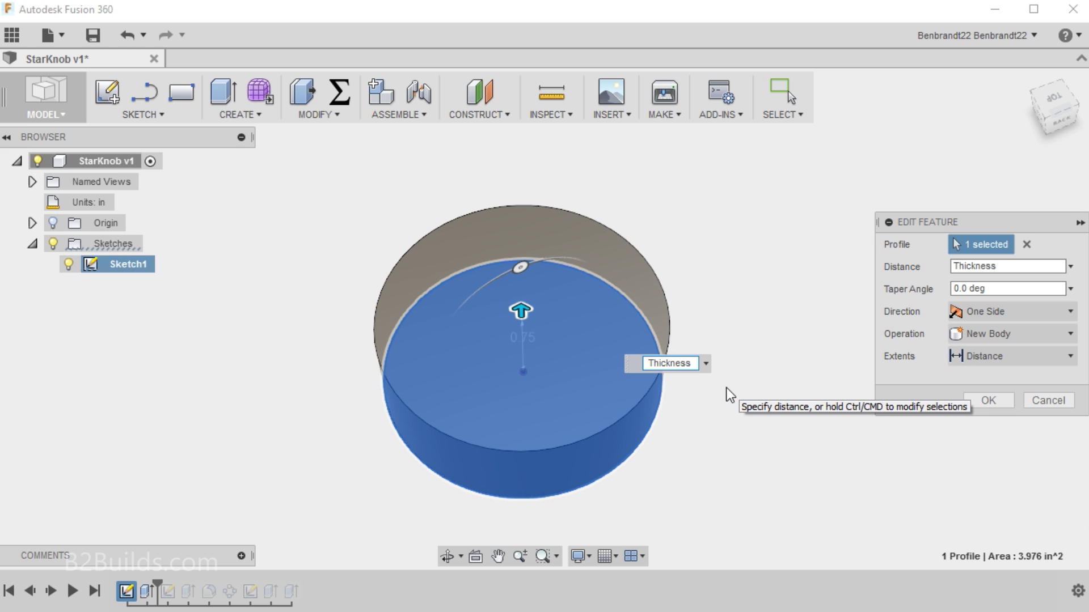
pyautogui.press('Return')
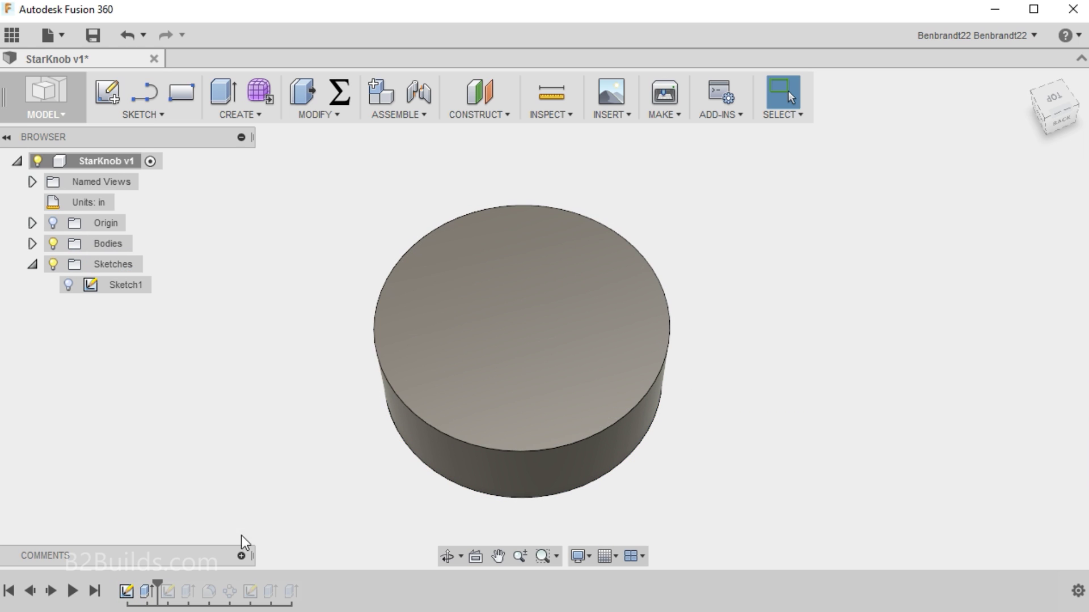
# Roll the history forward to Sketch2, set its small circle's diameter to the GapCutoutDiameter parameter, and finish the sketch
pyautogui.click(168, 593)
pyautogui.rightClick(117, 308)
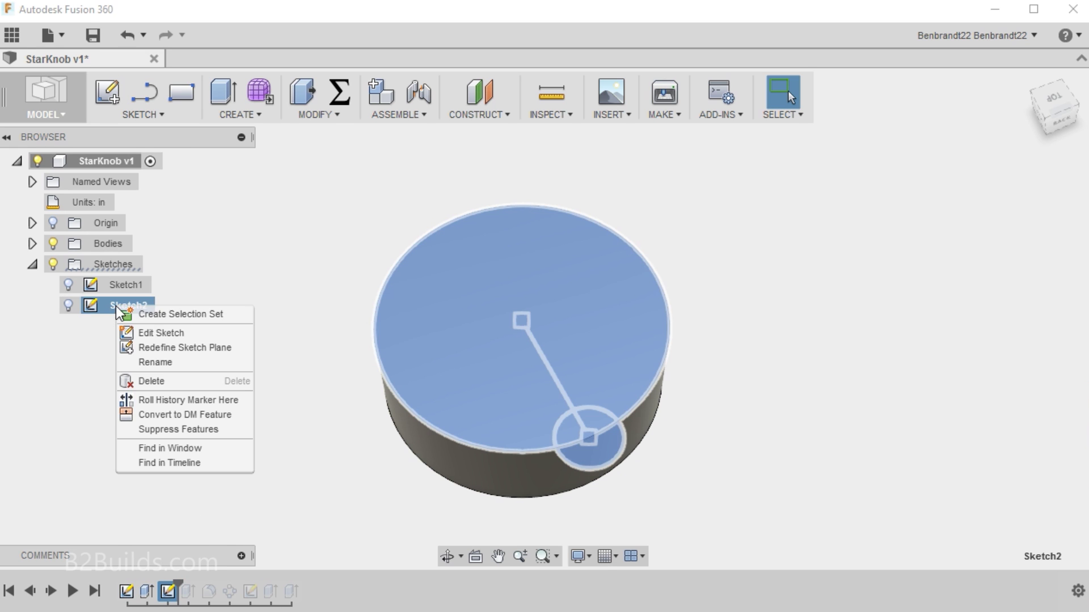
pyautogui.click(178, 335)
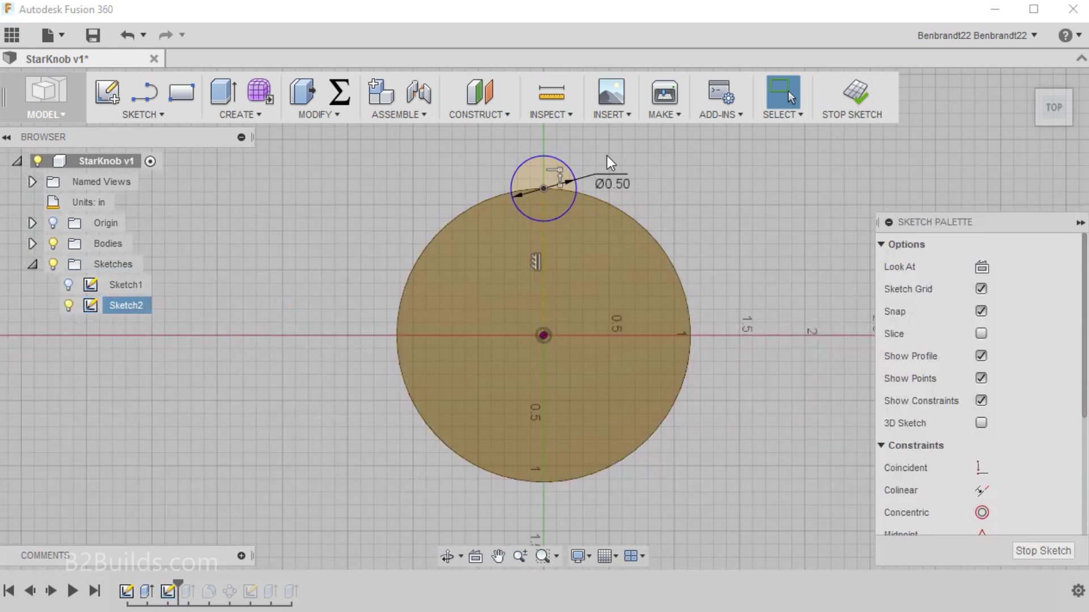
pyautogui.doubleClick(619, 182)
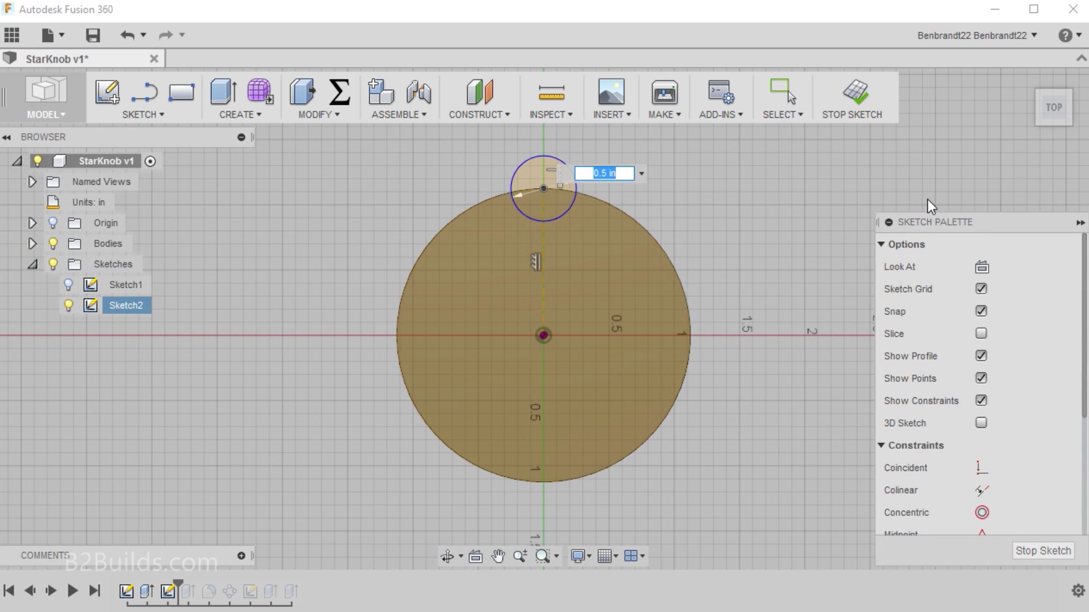
pyautogui.write('gap')
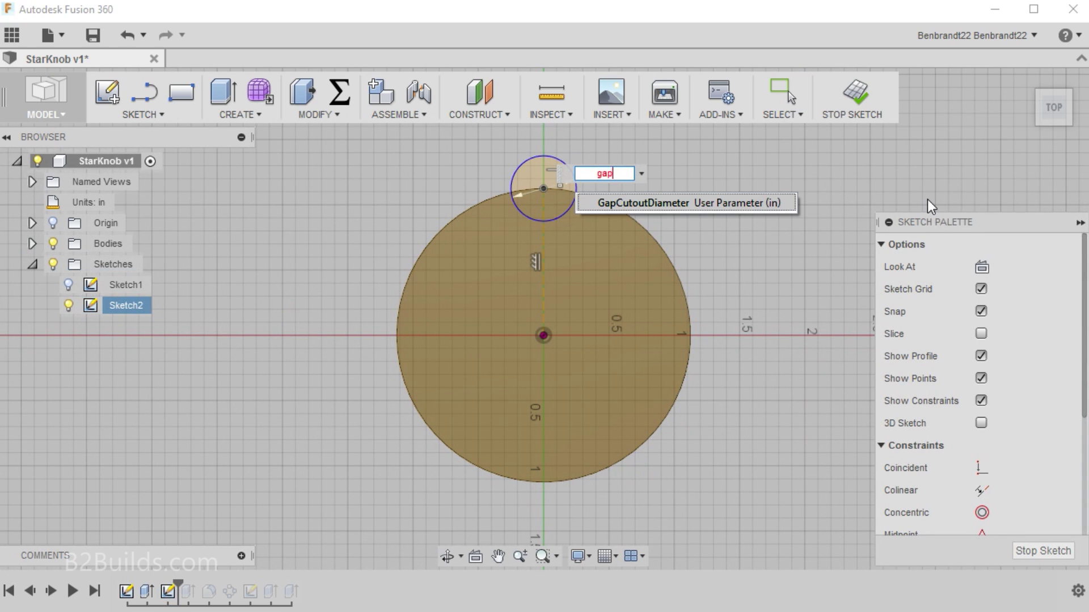
pyautogui.click(696, 207)
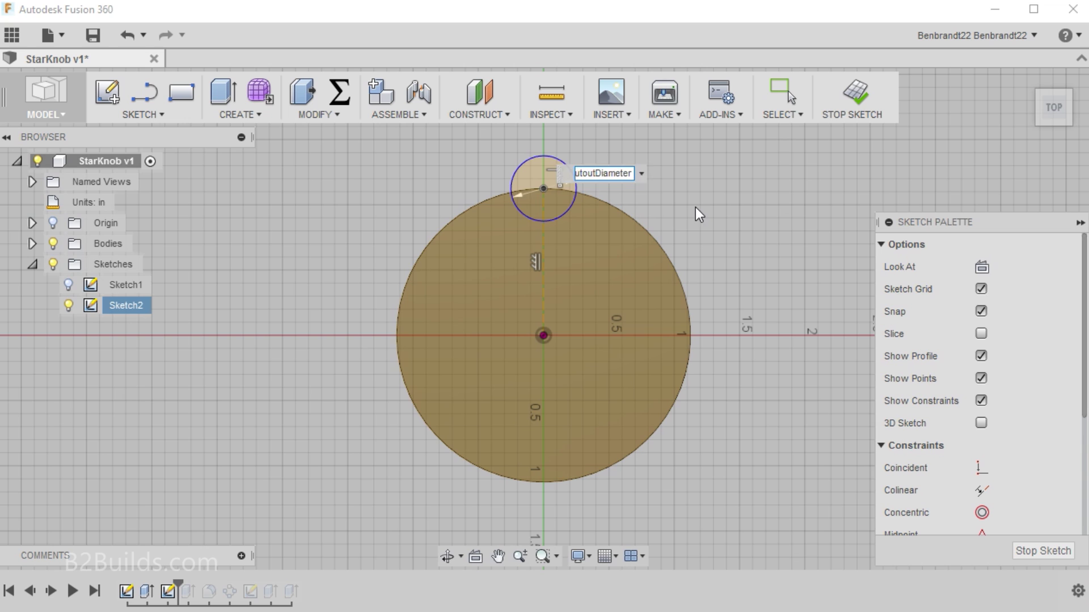
pyautogui.press('Return')
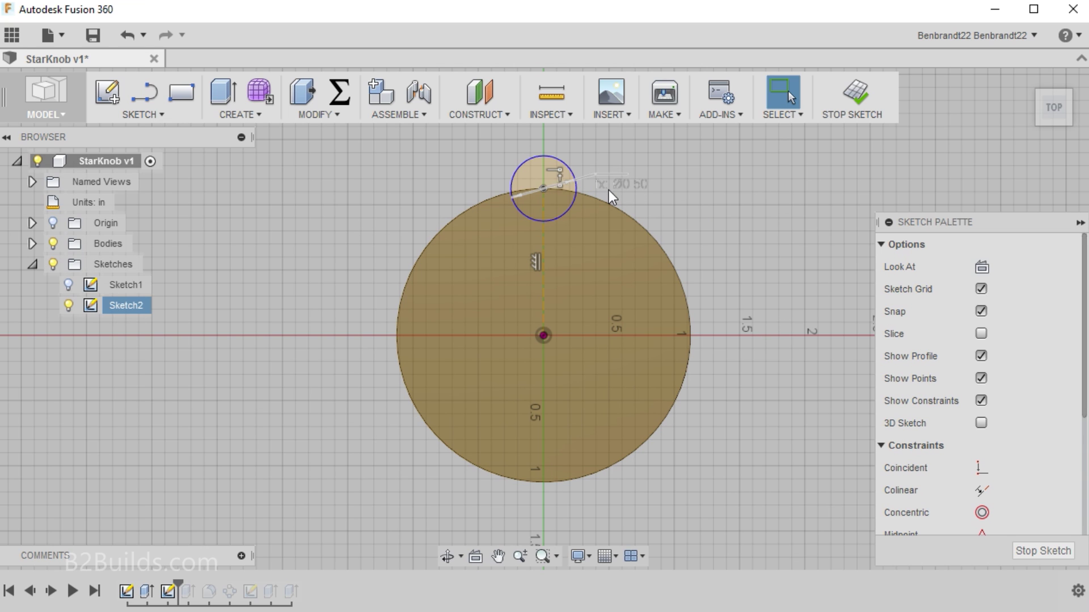
pyautogui.click(1051, 556)
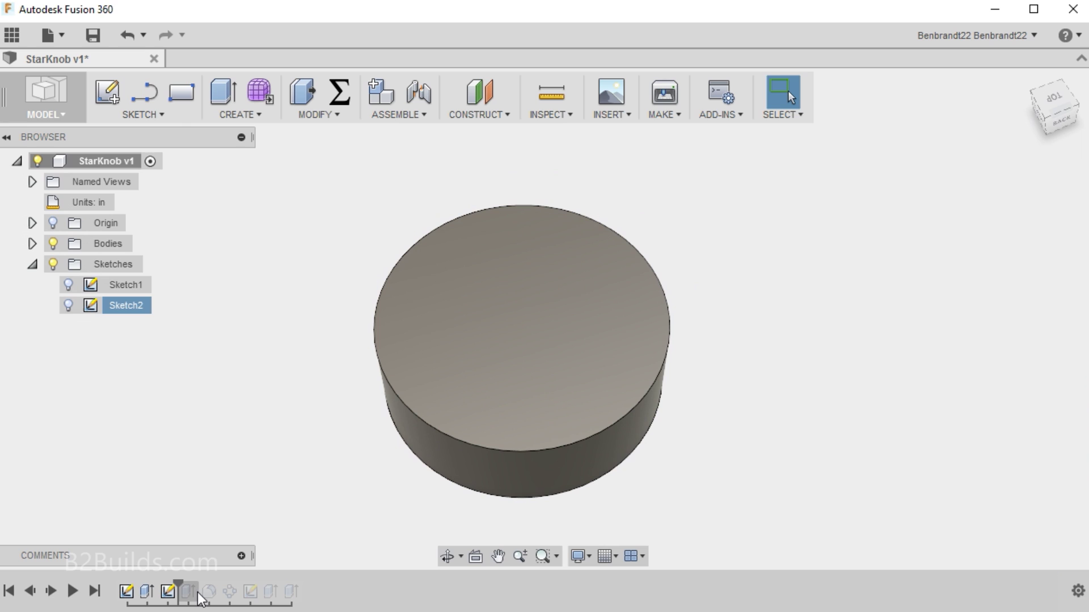
# Roll the design history forward past Extrude2 and Fillet1 to just after the circular pattern
pyautogui.rightClick(193, 592)
pyautogui.click(253, 609)
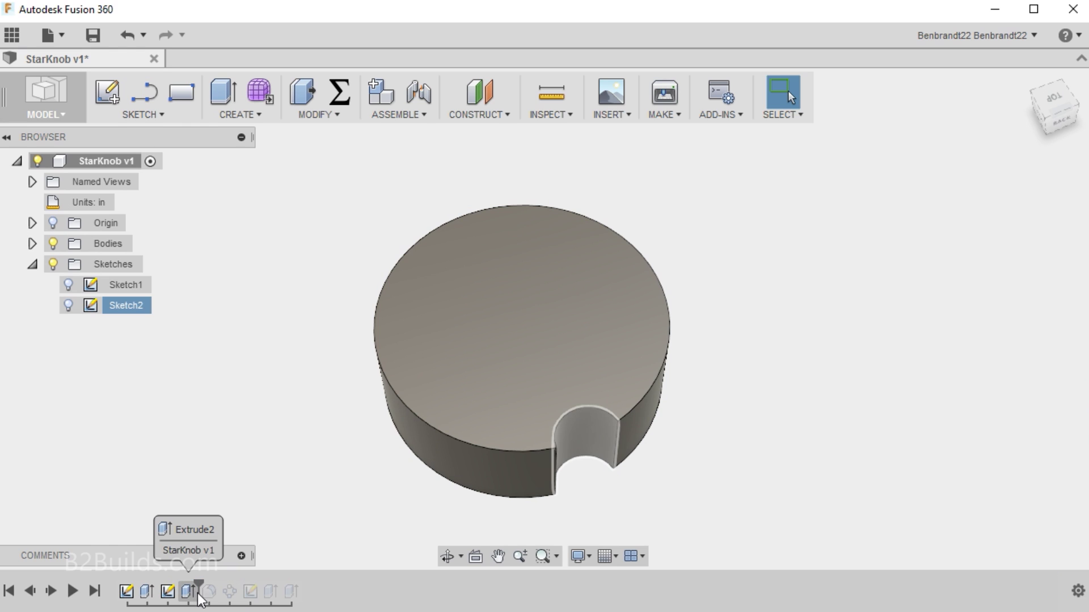
pyautogui.rightClick(215, 594)
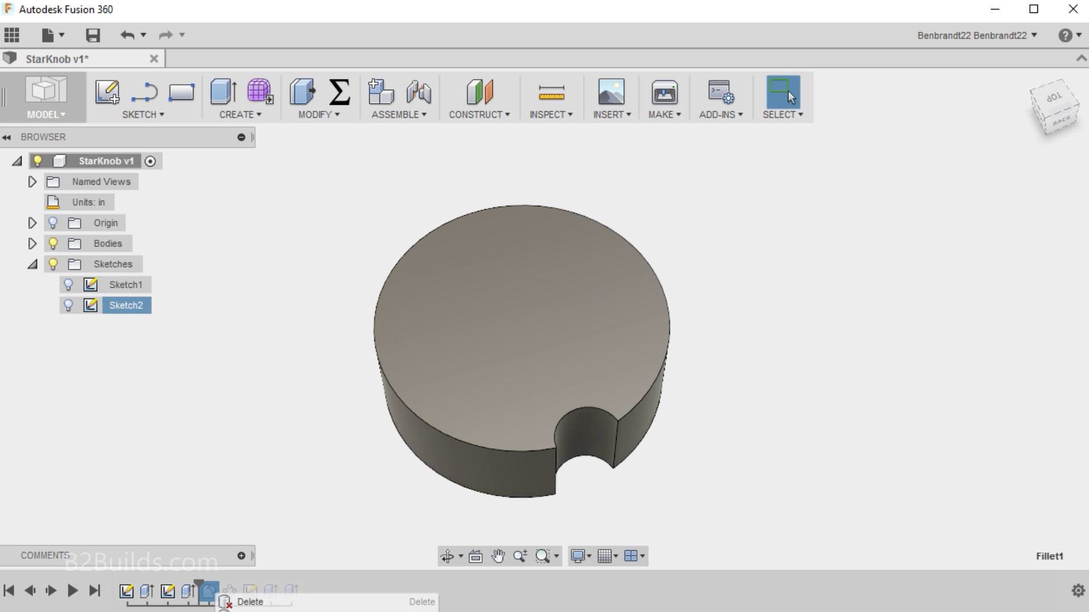
pyautogui.click(249, 610)
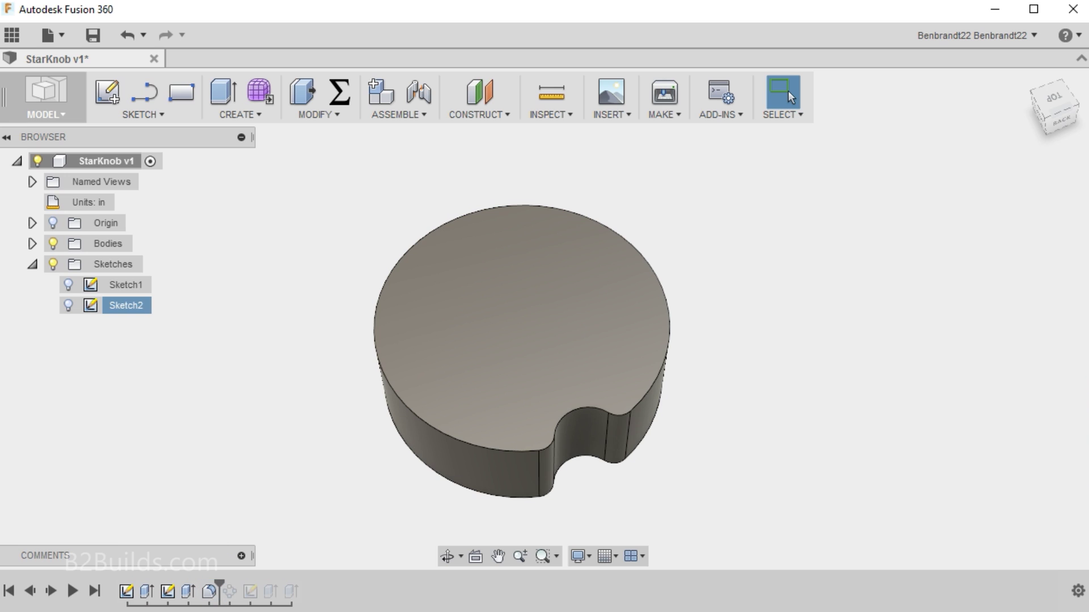
pyautogui.rightClick(230, 592)
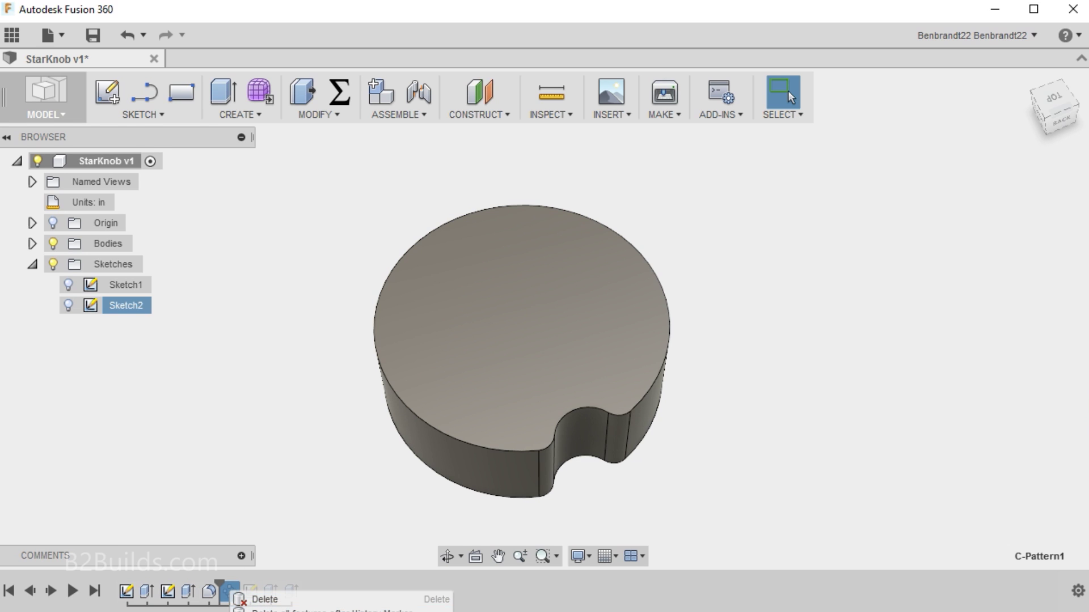
pyautogui.click(273, 611)
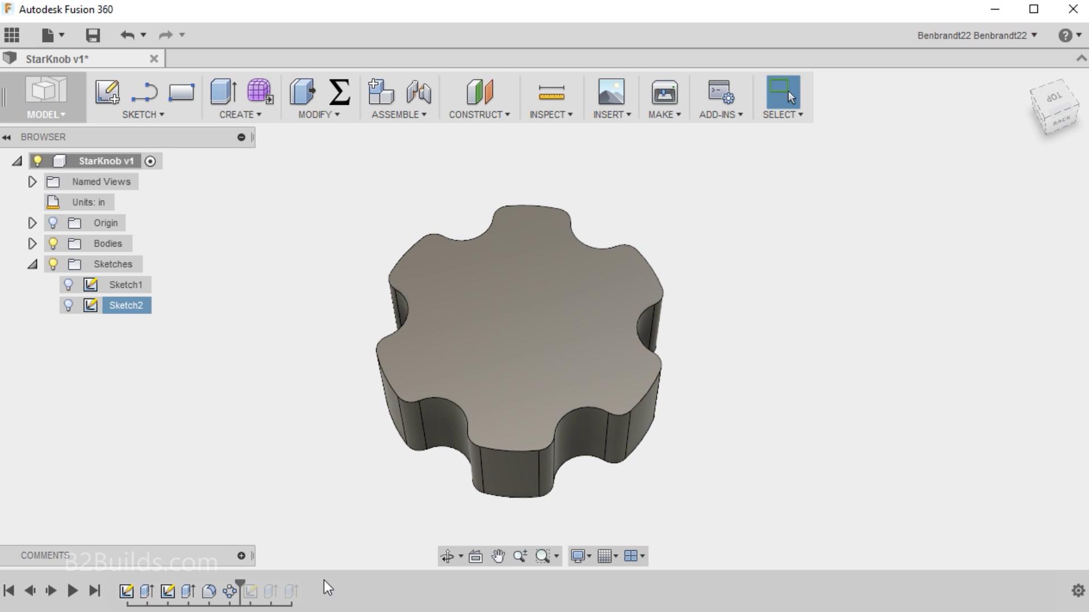
# Edit the circular pattern so that its quantity is driven by the NumberOfPoints parameter
pyautogui.rightClick(226, 586)
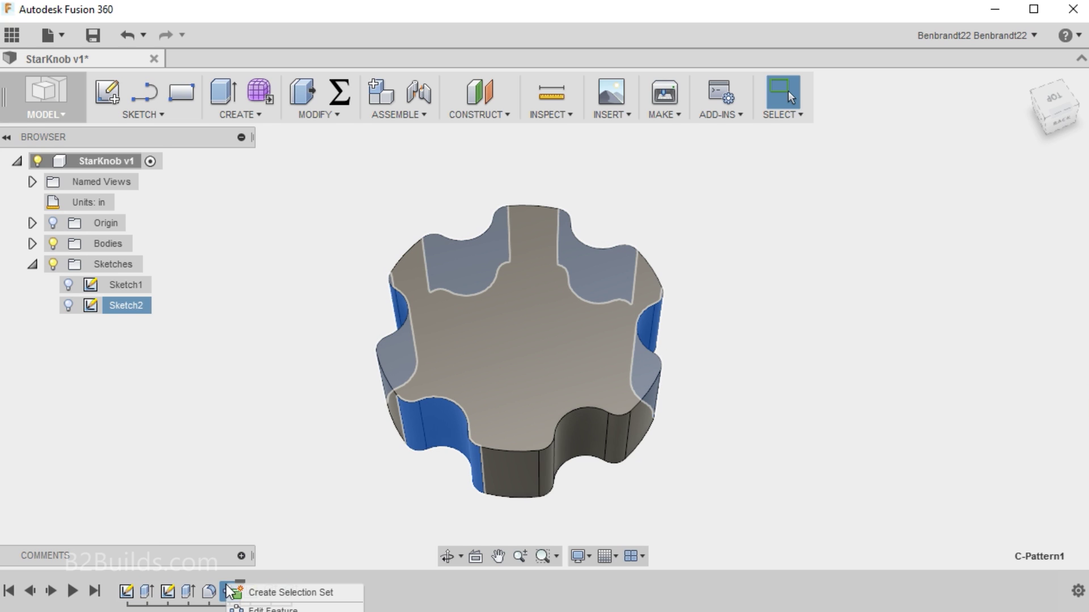
pyautogui.click(267, 609)
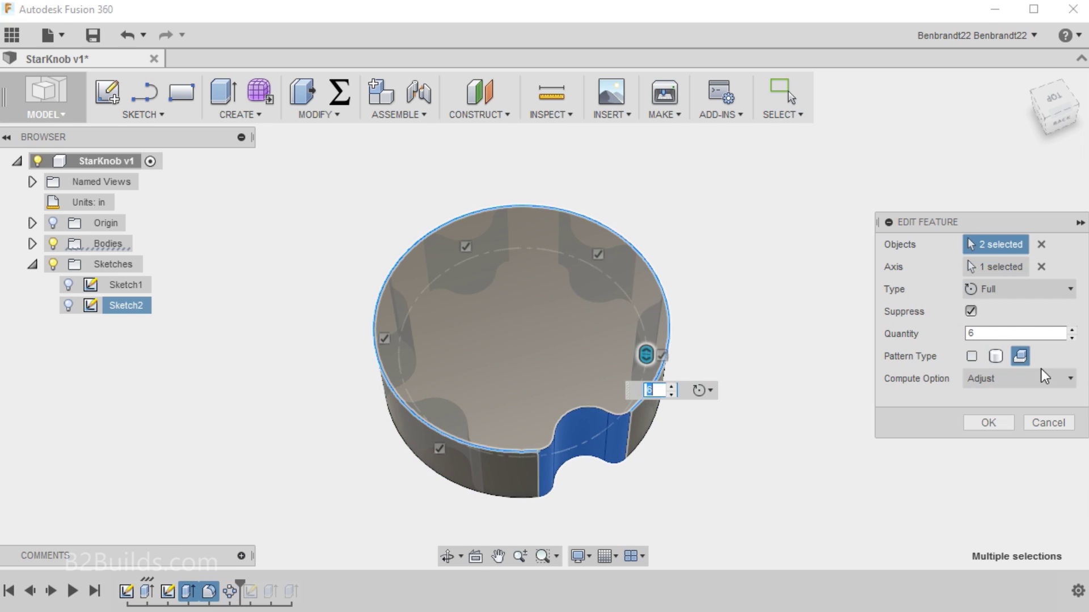
pyautogui.click(980, 332)
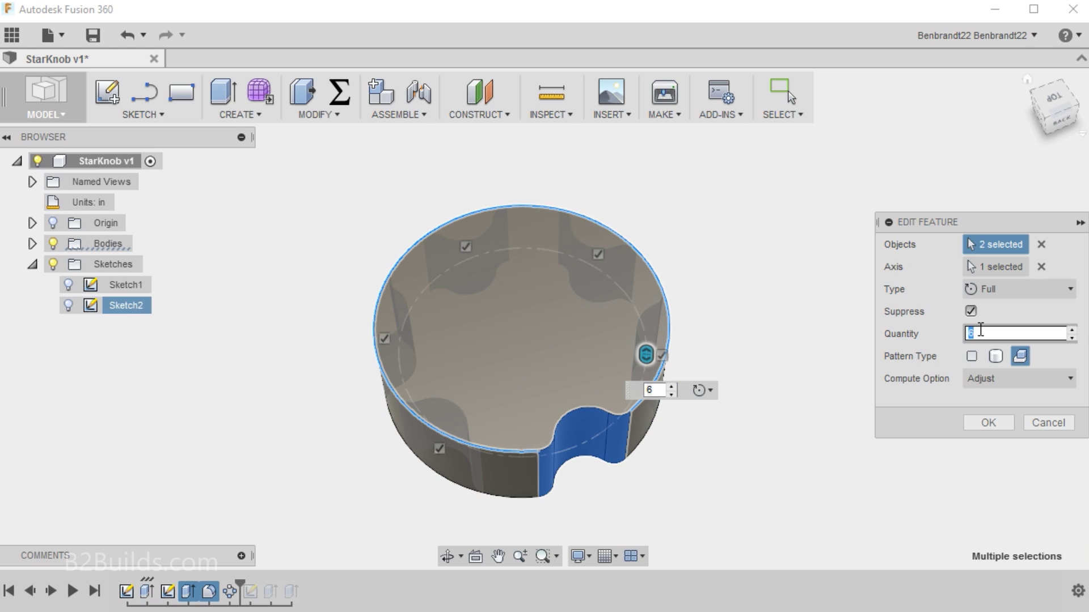
pyautogui.write('number')
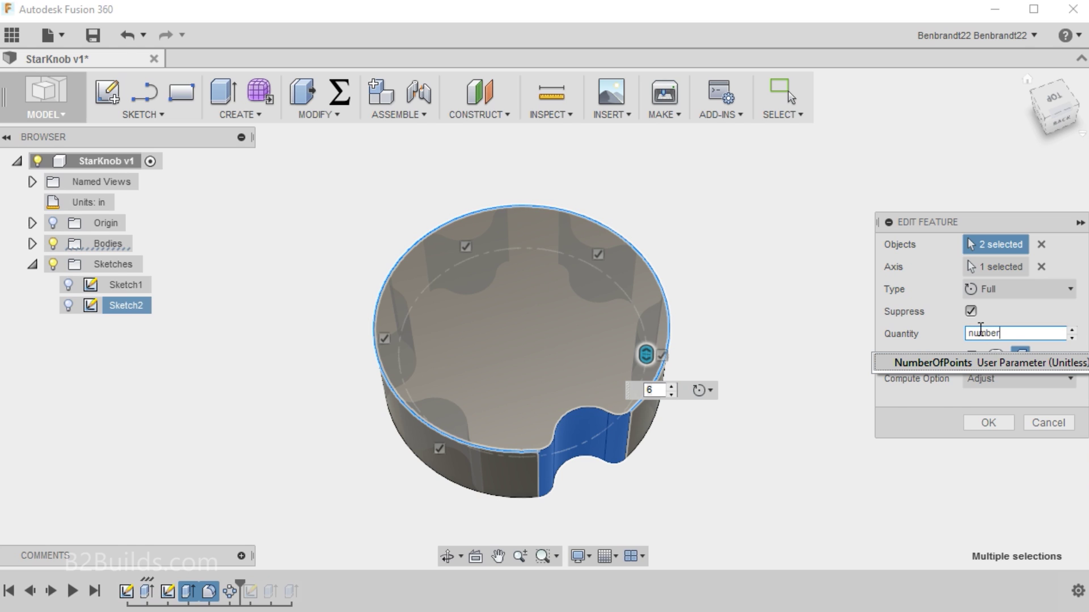
pyautogui.click(961, 361)
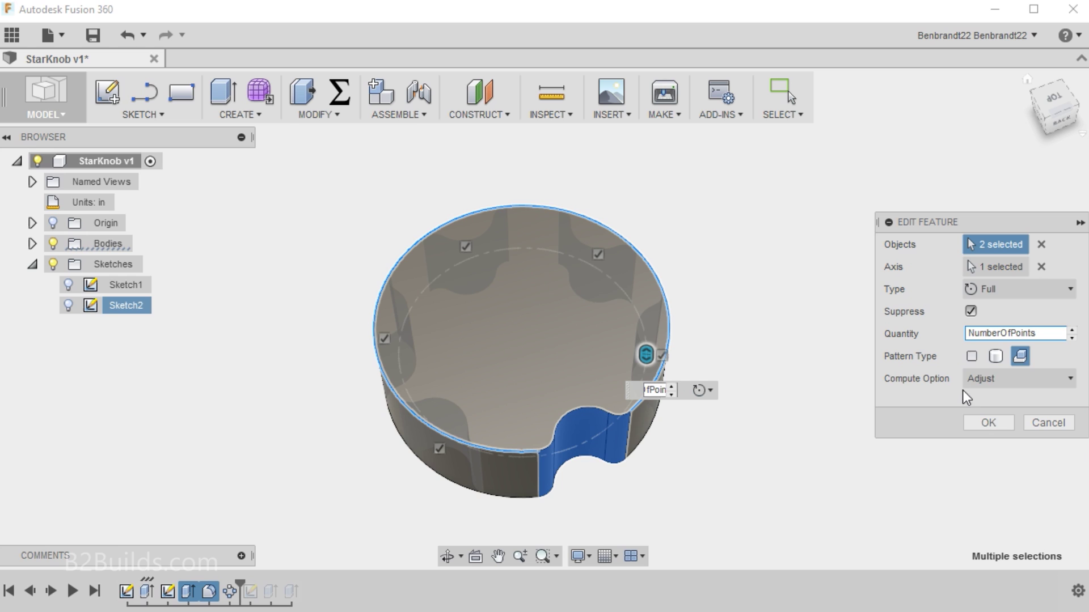
pyautogui.click(991, 419)
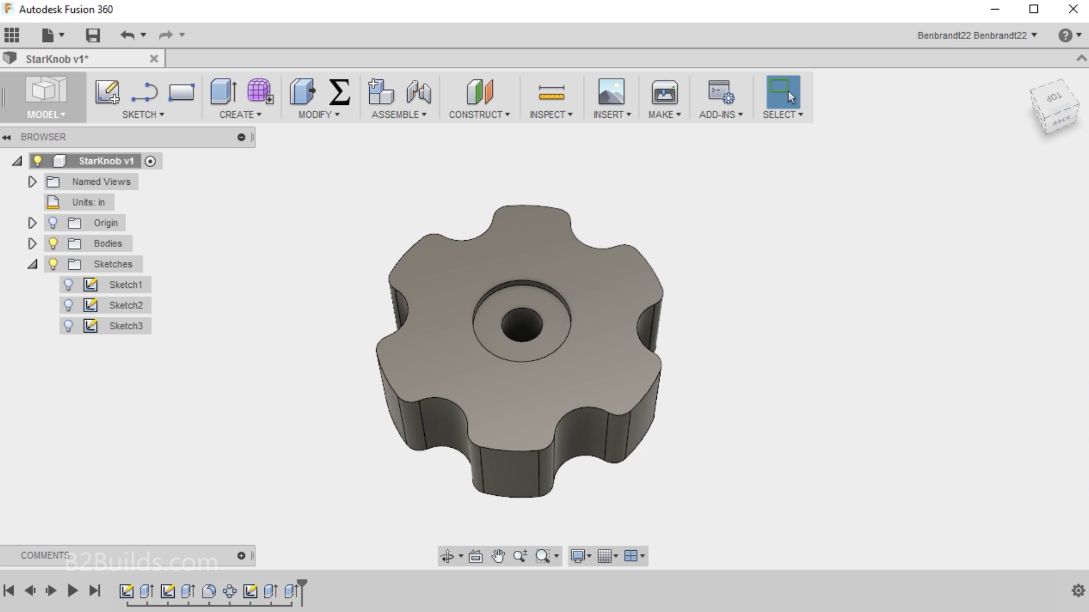
# Open the Parameters dialog and narrow it so that the knob model stays in view beside it
pyautogui.keyDown('shift'); pyautogui.moveTo(605, 172); pyautogui.dragTo(764, 349, button='middle'); pyautogui.keyUp('shift')
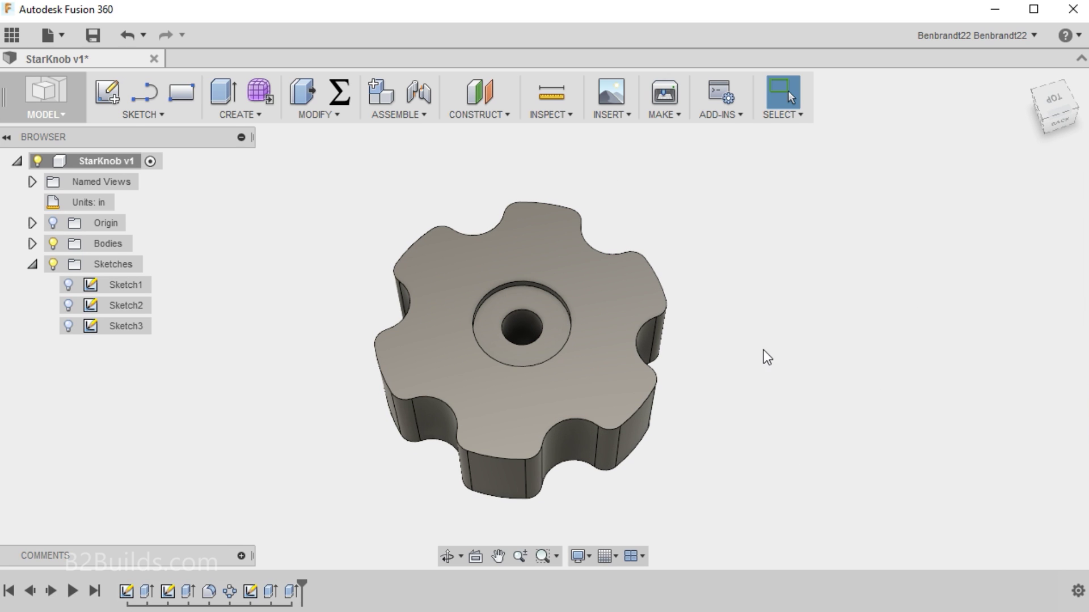
pyautogui.scroll(-5, 904, 255)
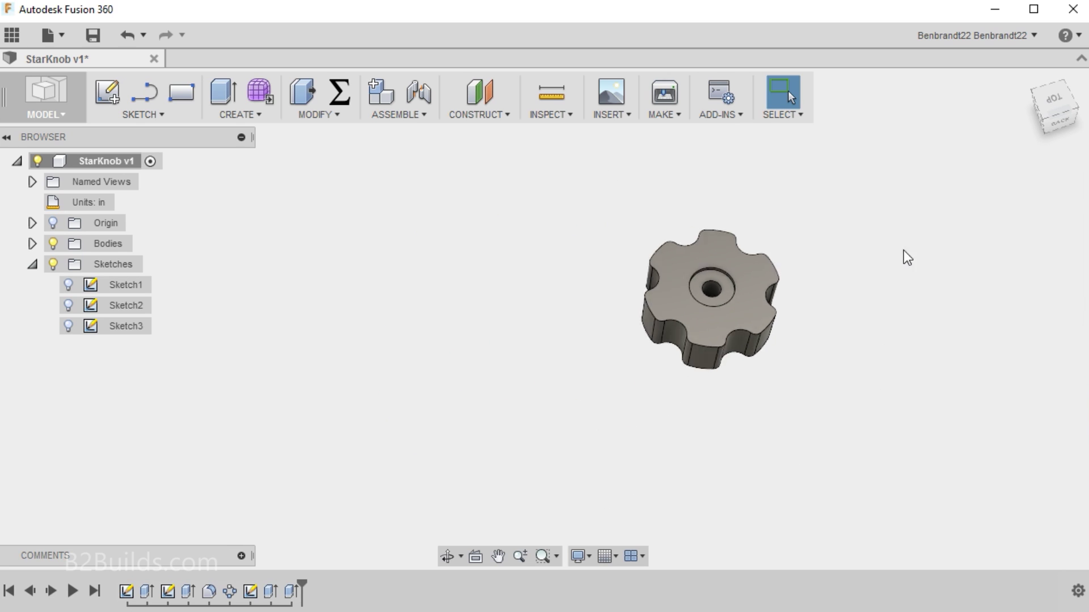
pyautogui.scroll(4, 717, 255)
pyautogui.scroll(3, 685, 216)
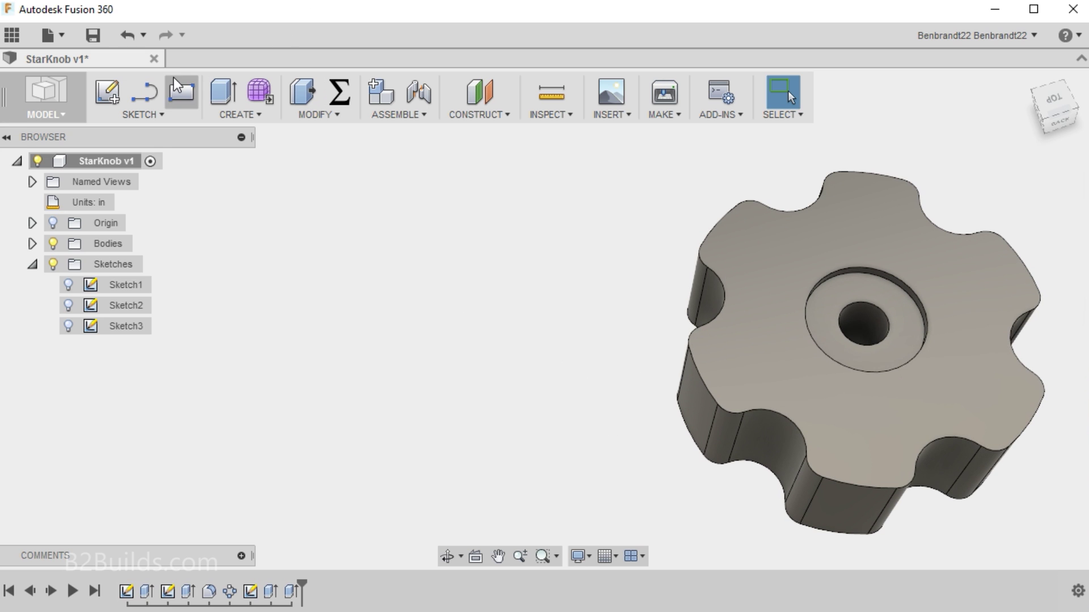
pyautogui.click(326, 114)
pyautogui.click(332, 526)
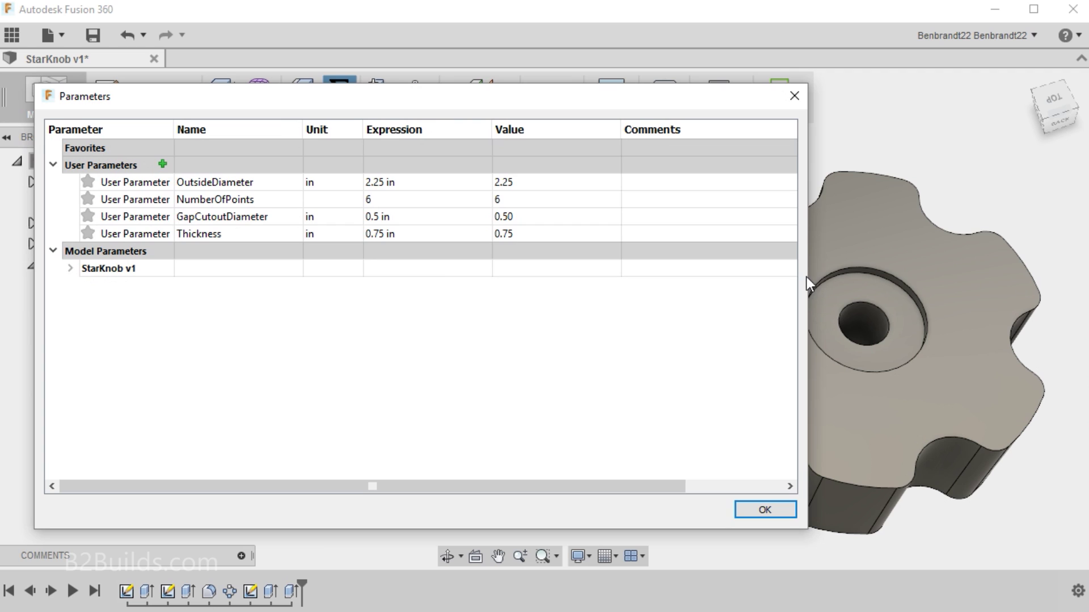
pyautogui.moveTo(806, 277); pyautogui.dragTo(650, 276)
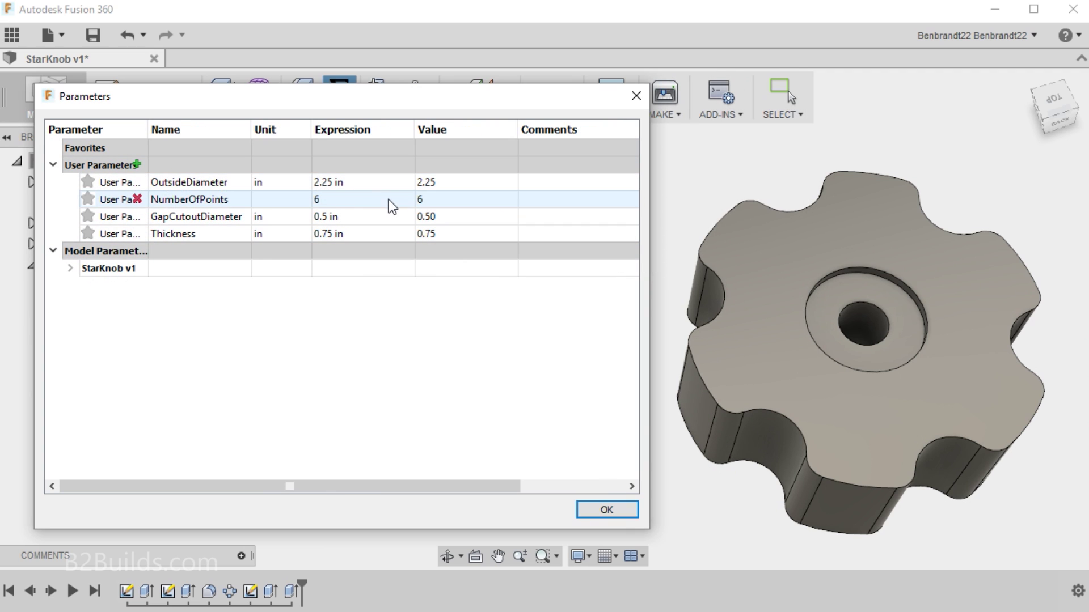
# Set the expression of the OutsideDiameter user parameter to 2 in
pyautogui.click(334, 183)
pyautogui.click(333, 183)
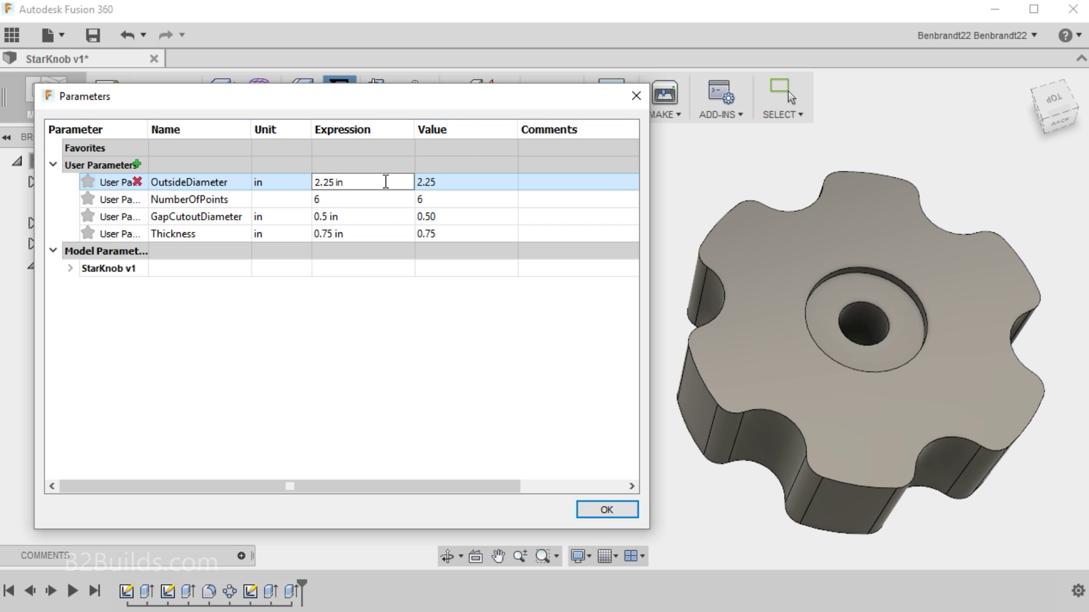
pyautogui.press('BackSpace')
pyautogui.press('BackSpace')
pyautogui.press('BackSpace')
pyautogui.press('Return')
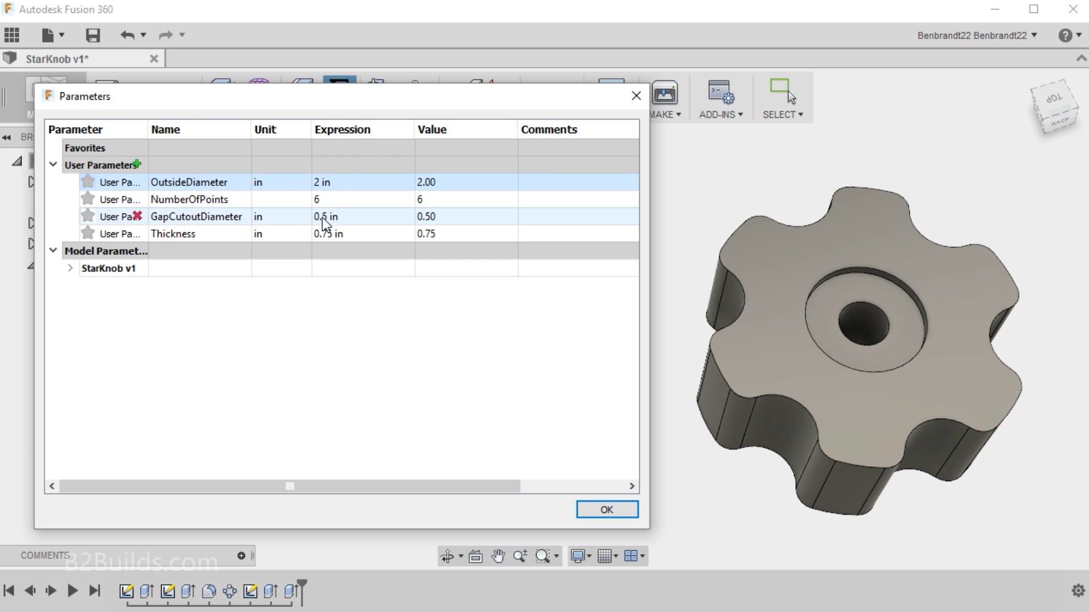
# Set the expression of the Thickness user parameter to 0.5 in
pyautogui.doubleClick(342, 234)
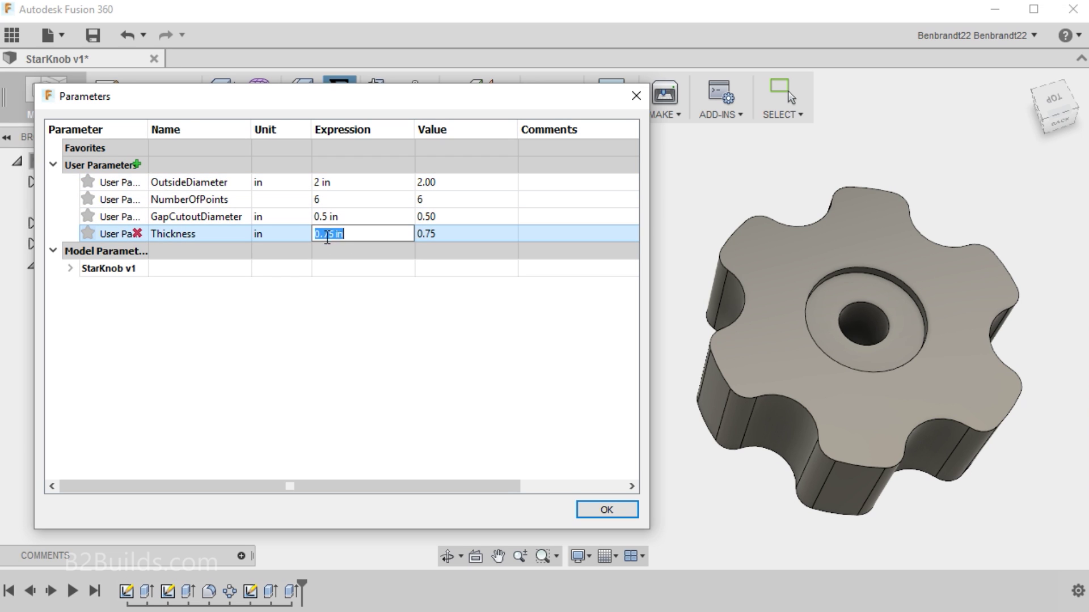
pyautogui.click(324, 234)
pyautogui.press('Delete')
pyautogui.press('Return')
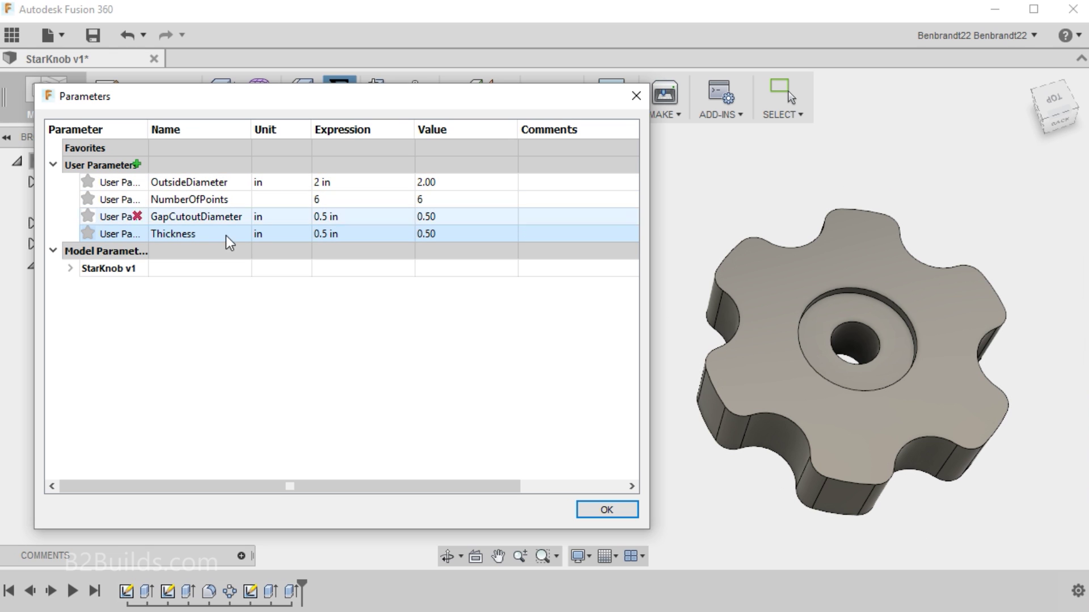
# Set the NumberOfPoints user parameter to 5
pyautogui.click(295, 199)
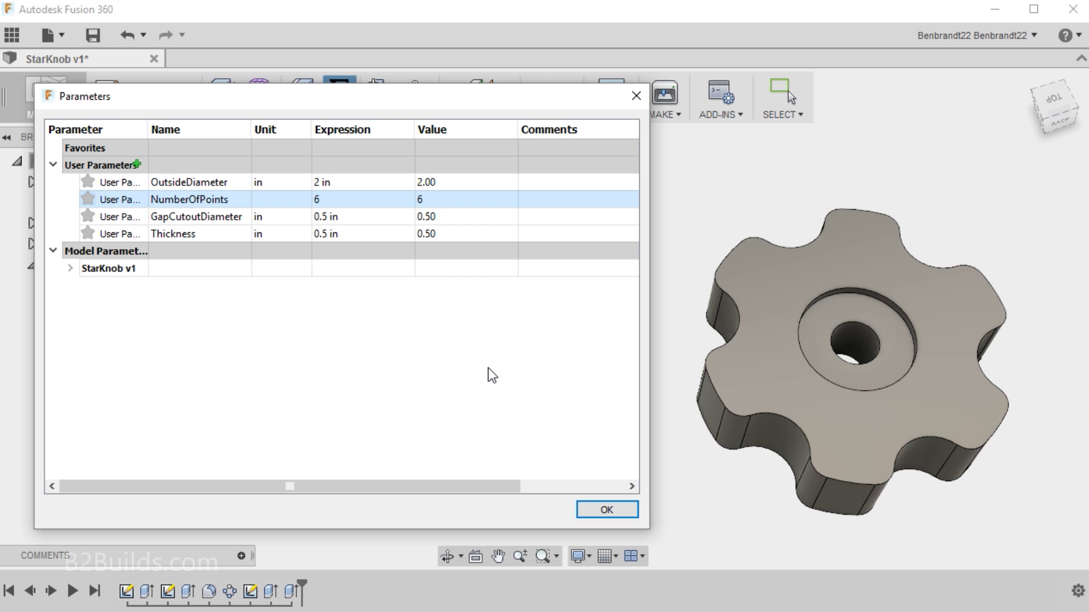
pyautogui.doubleClick(329, 199)
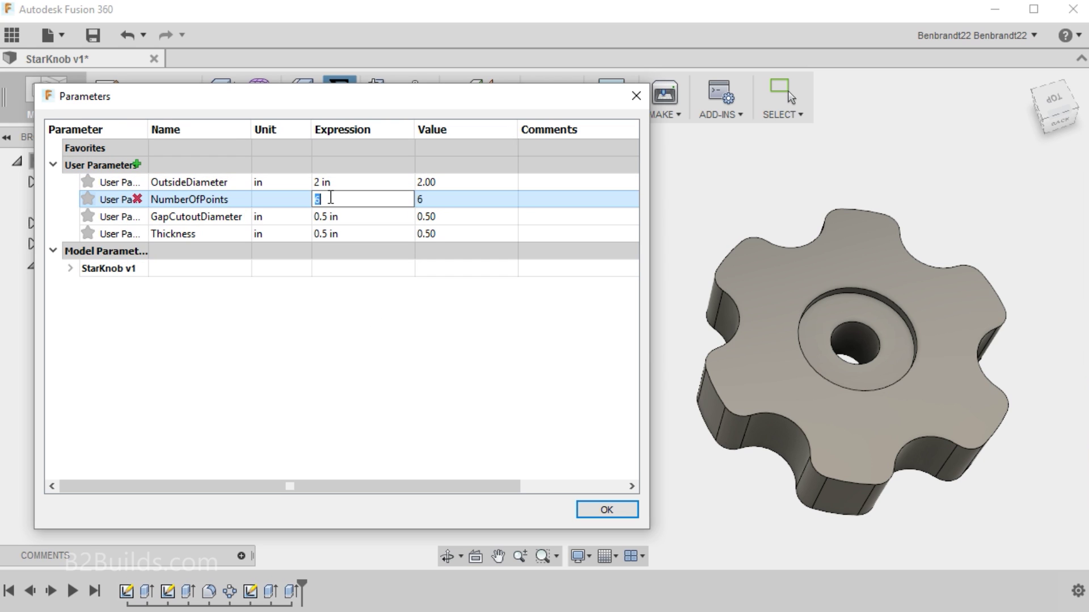
pyautogui.write('5')
pyautogui.press('Return')
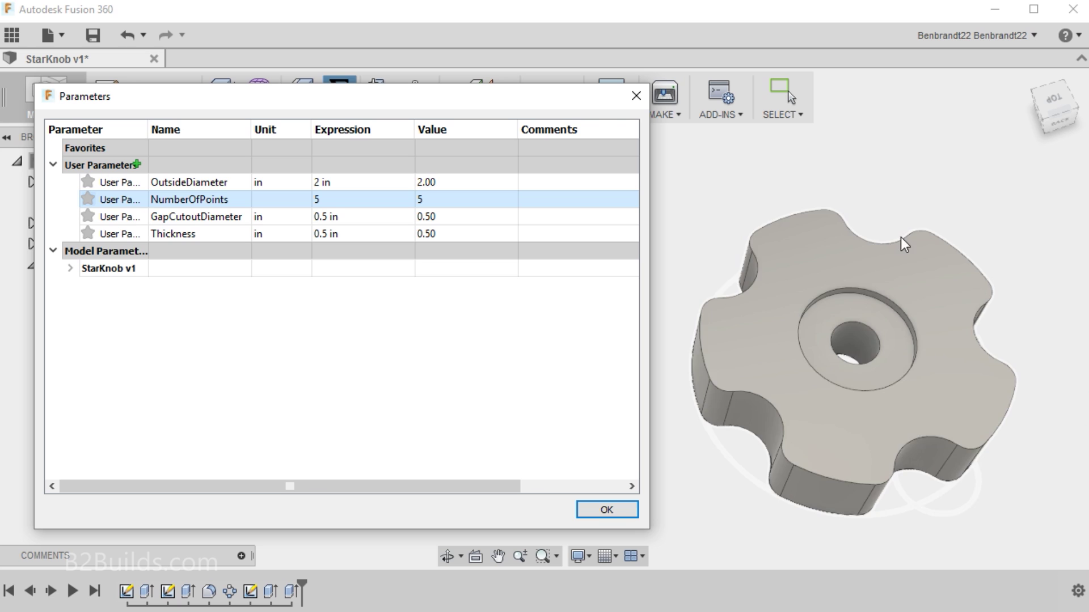
# Set the GapCutoutDiameter user parameter to 5/8 in, accept the parameter changes, and return the model to the home view
pyautogui.click(342, 218)
pyautogui.click(366, 216)
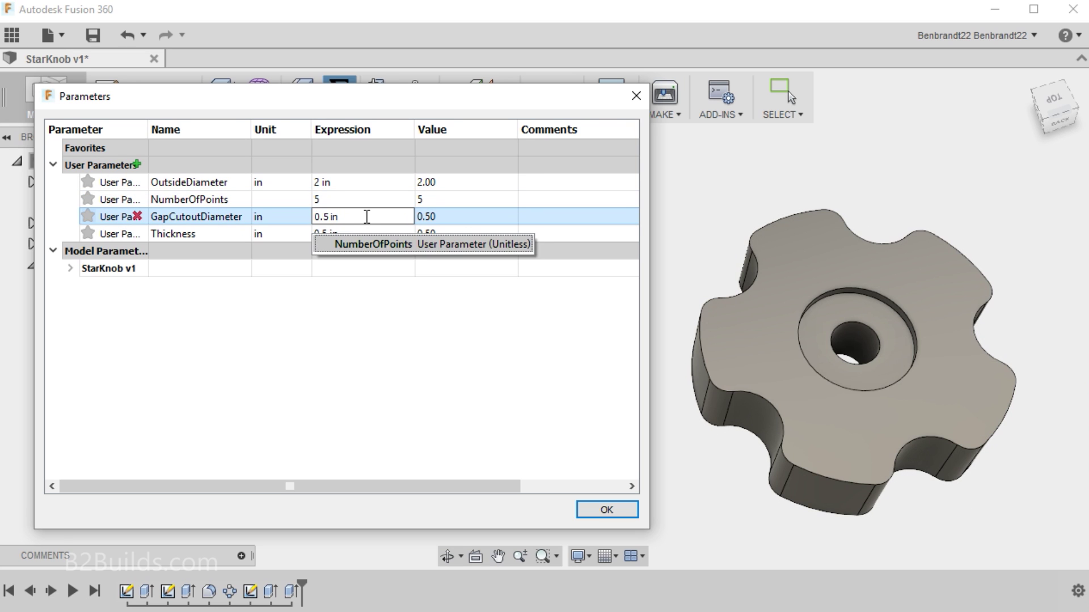
pyautogui.doubleClick(328, 217)
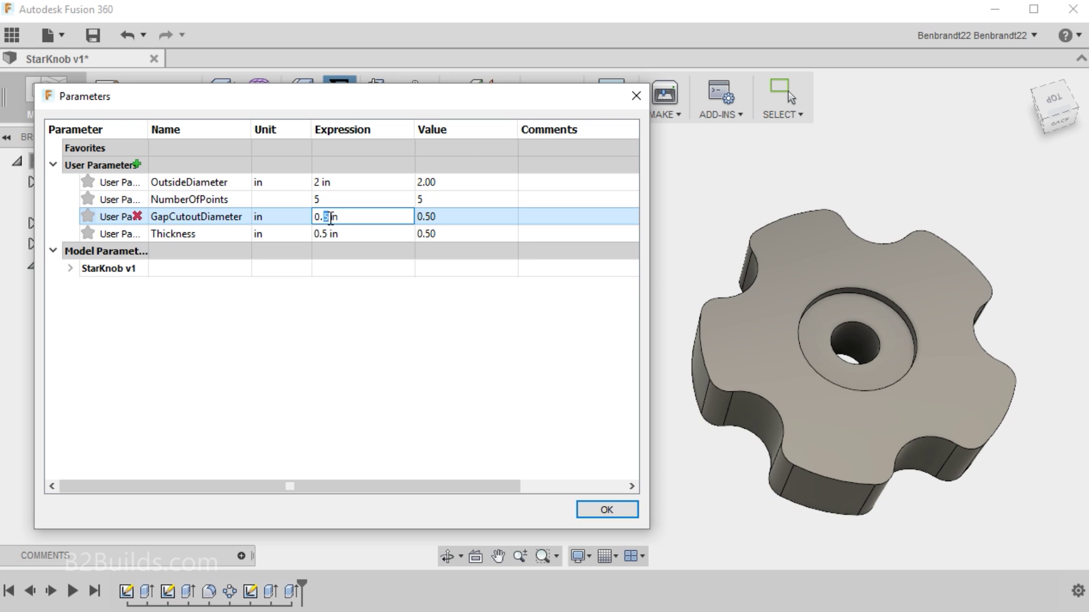
pyautogui.press('BackSpace')
pyautogui.press('BackSpace')
pyautogui.press('BackSpace')
pyautogui.press('Delete')
pyautogui.press('Delete')
pyautogui.press('Delete')
pyautogui.write('5/8')
pyautogui.press('Return')
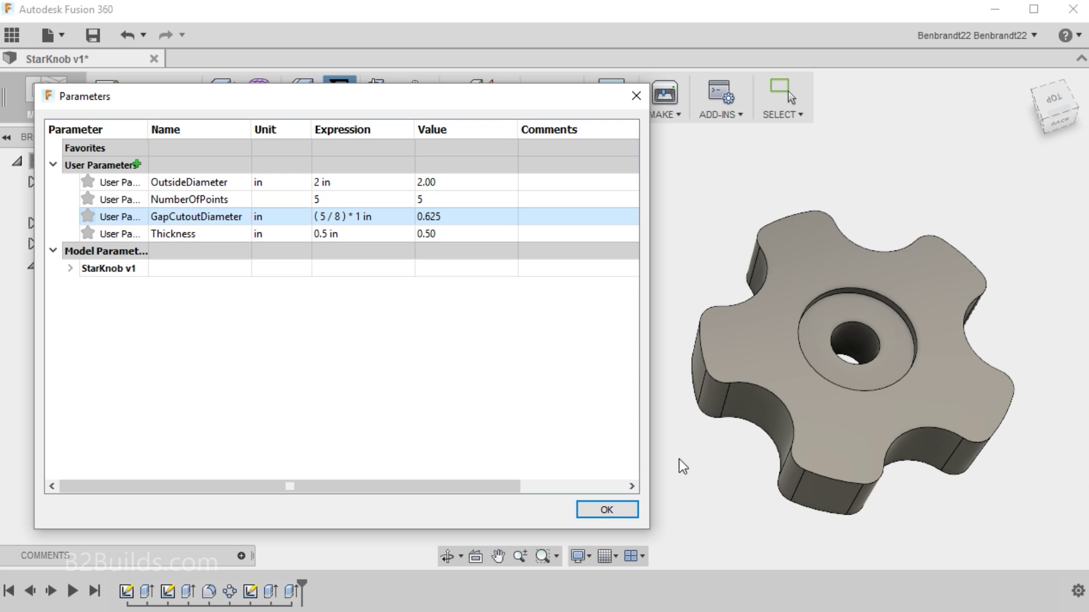
pyautogui.click(624, 512)
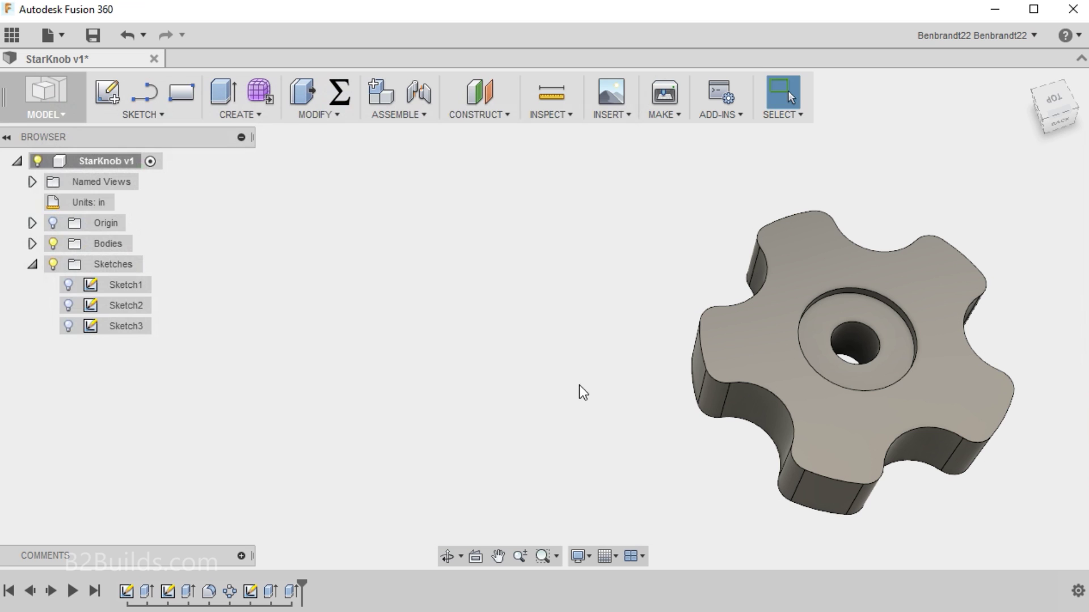
pyautogui.click(1029, 82)
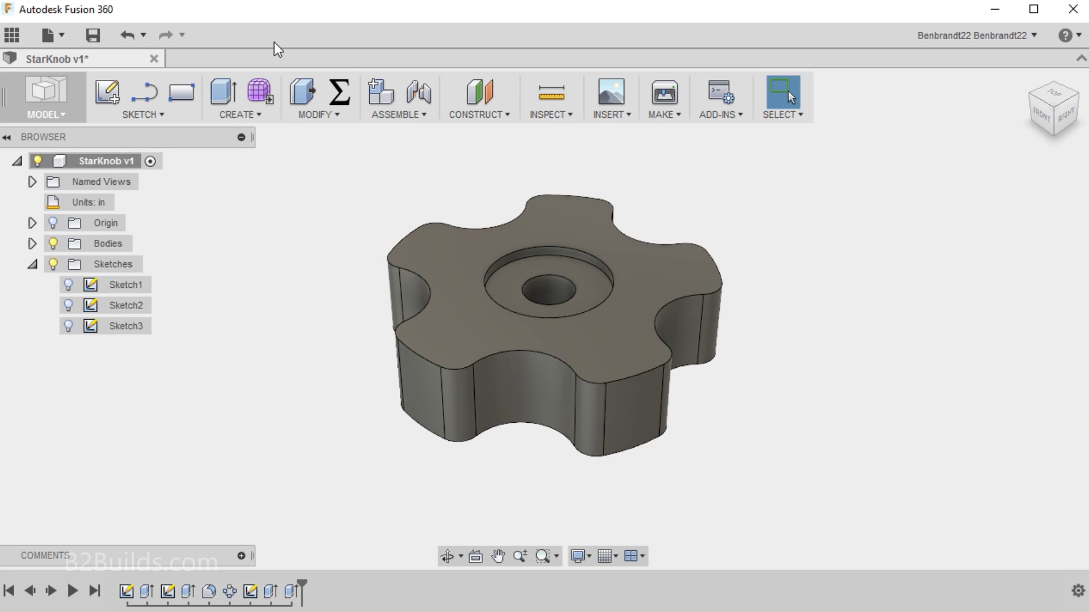
# Save a new version of the star knob design and create a new ASME drawing in inches with sheet size A (8.5in x 11in)
pyautogui.click(92, 34)
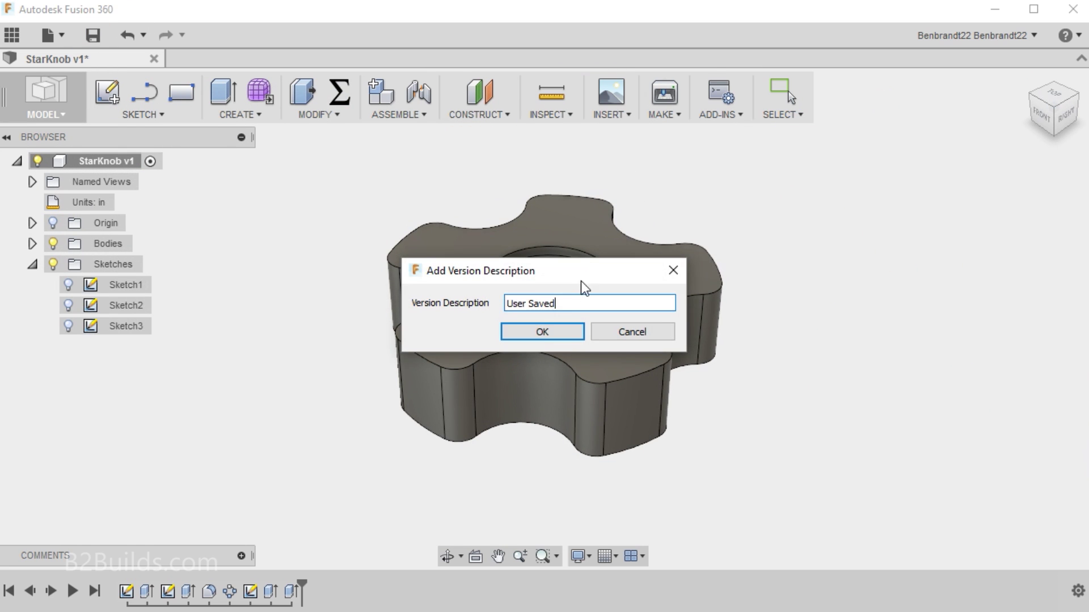
pyautogui.click(540, 332)
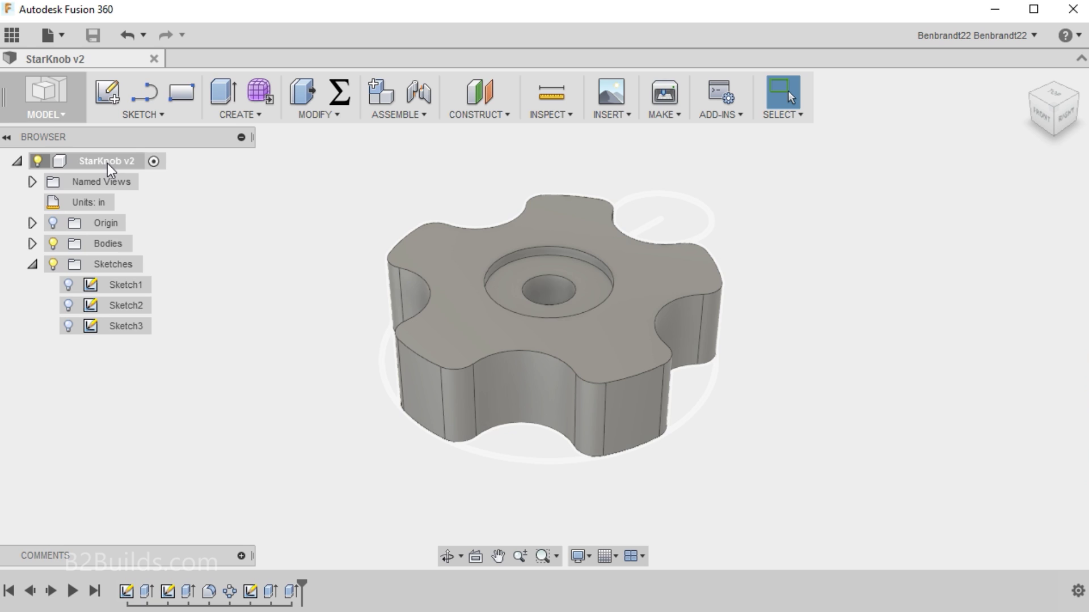
pyautogui.rightClick(118, 164)
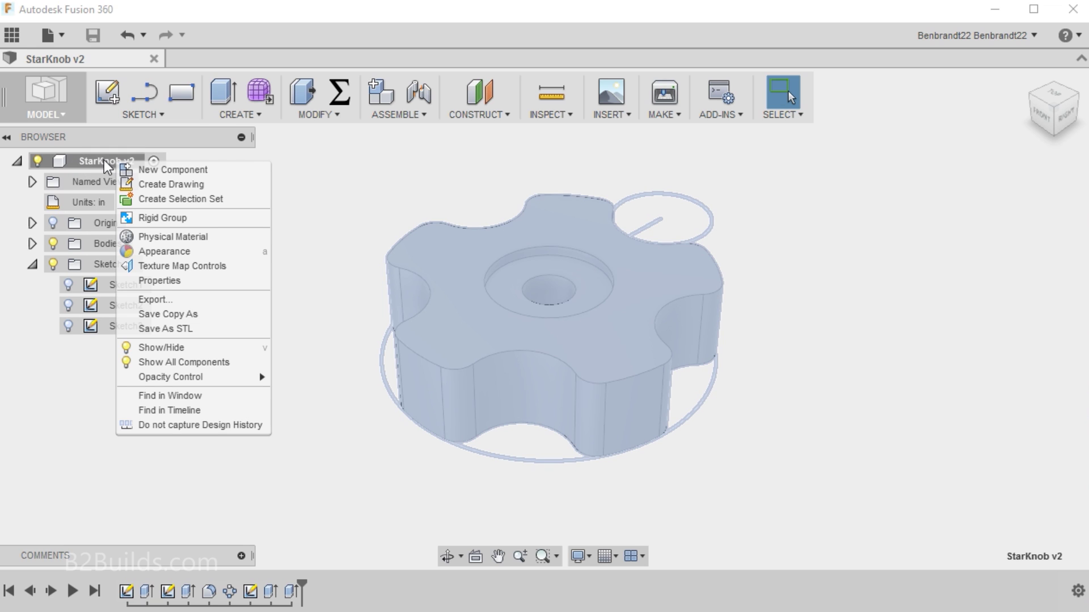
pyautogui.click(164, 185)
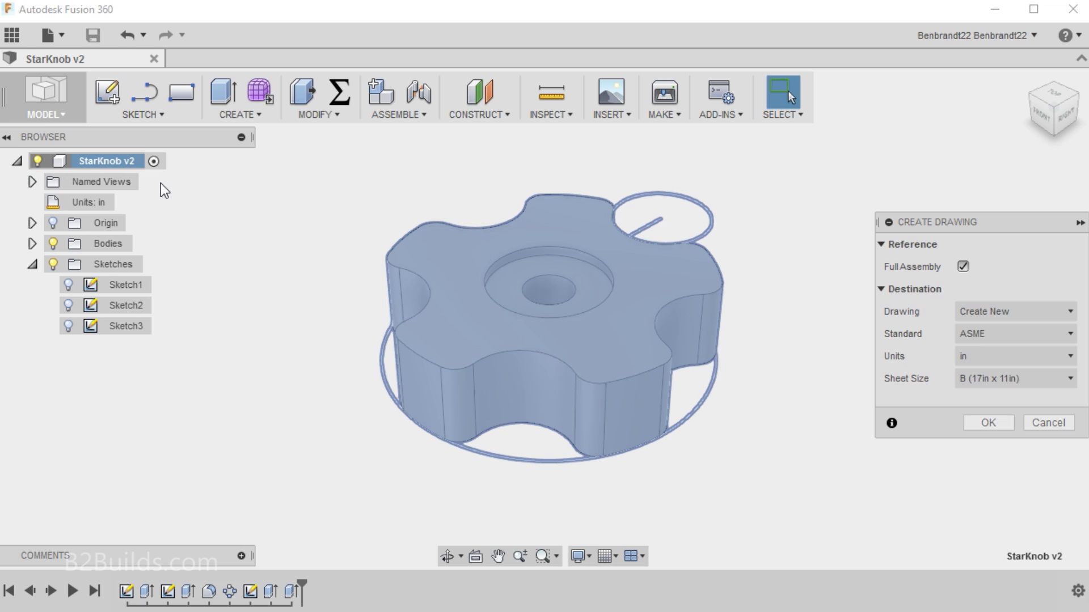
pyautogui.click(1038, 318)
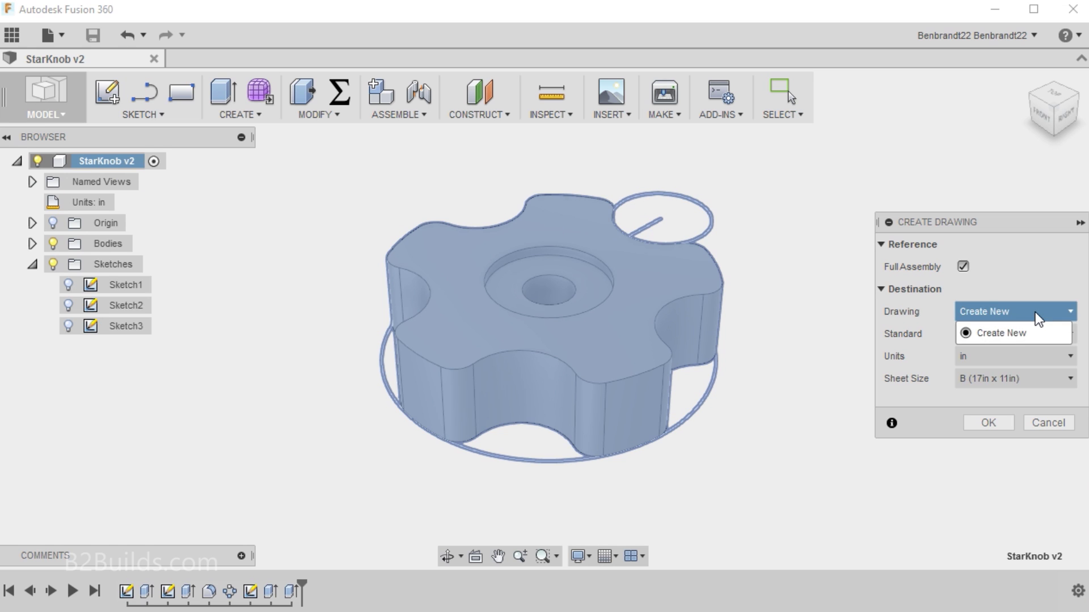
pyautogui.click(1015, 339)
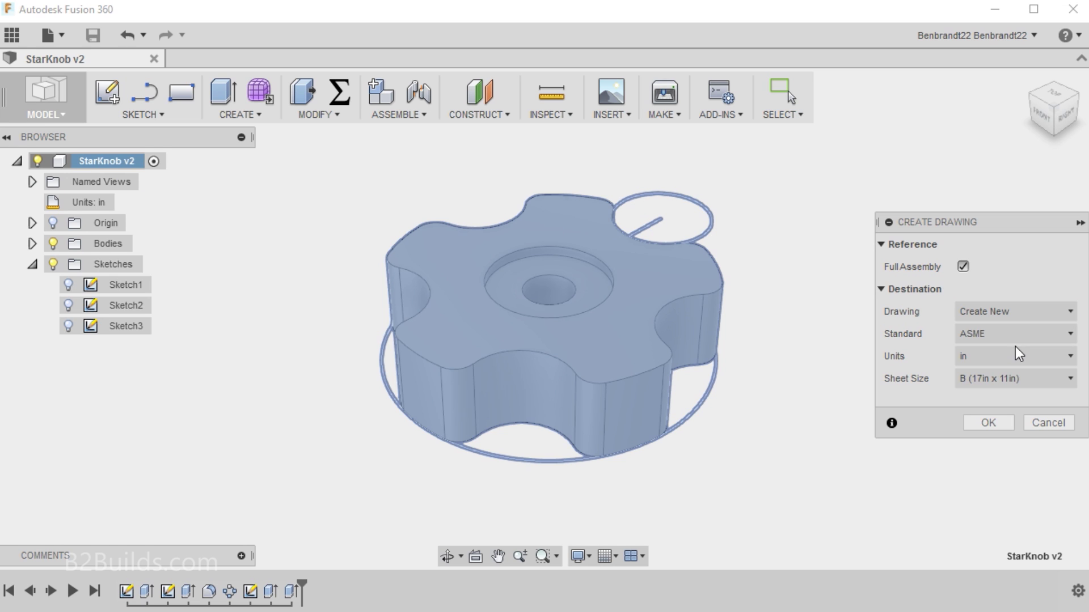
pyautogui.click(1018, 378)
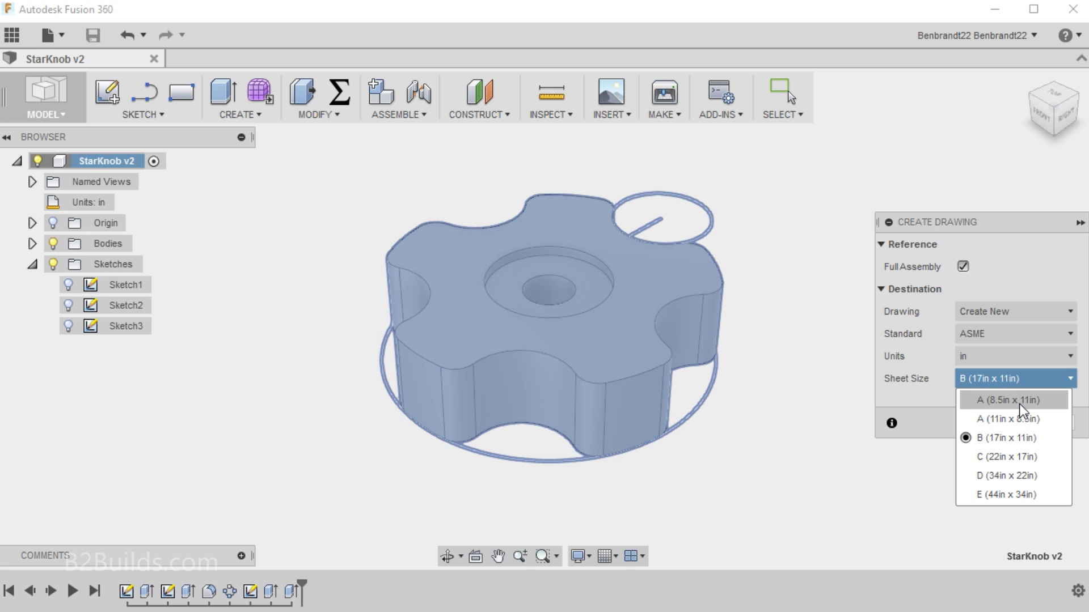
pyautogui.click(1021, 401)
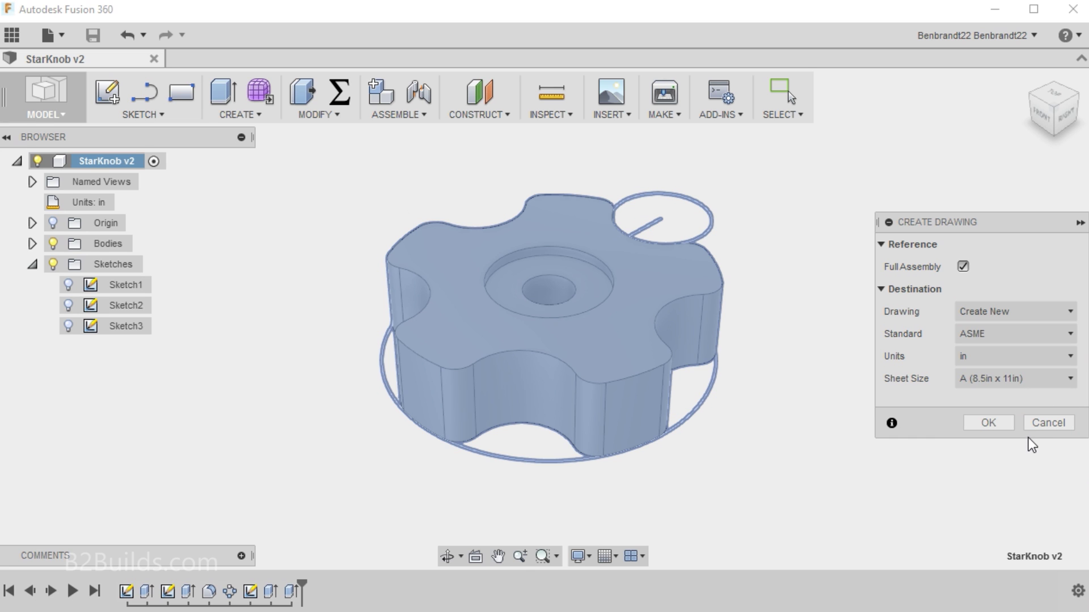
pyautogui.click(989, 424)
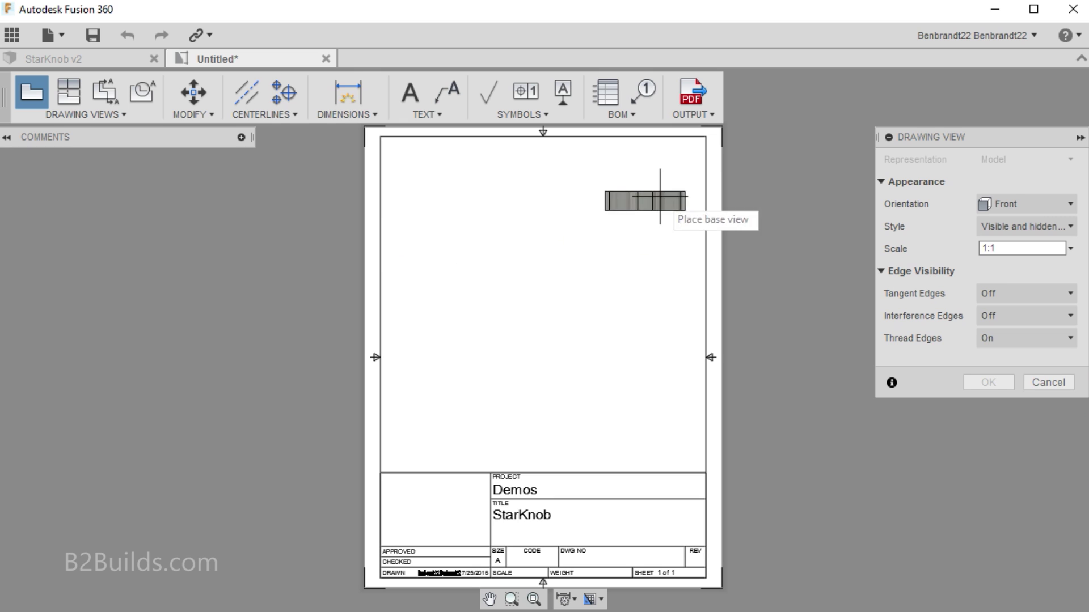
# Place a base view with the TOP orientation at 1:1 scale in the upper left area of the sheet
pyautogui.click(1026, 205)
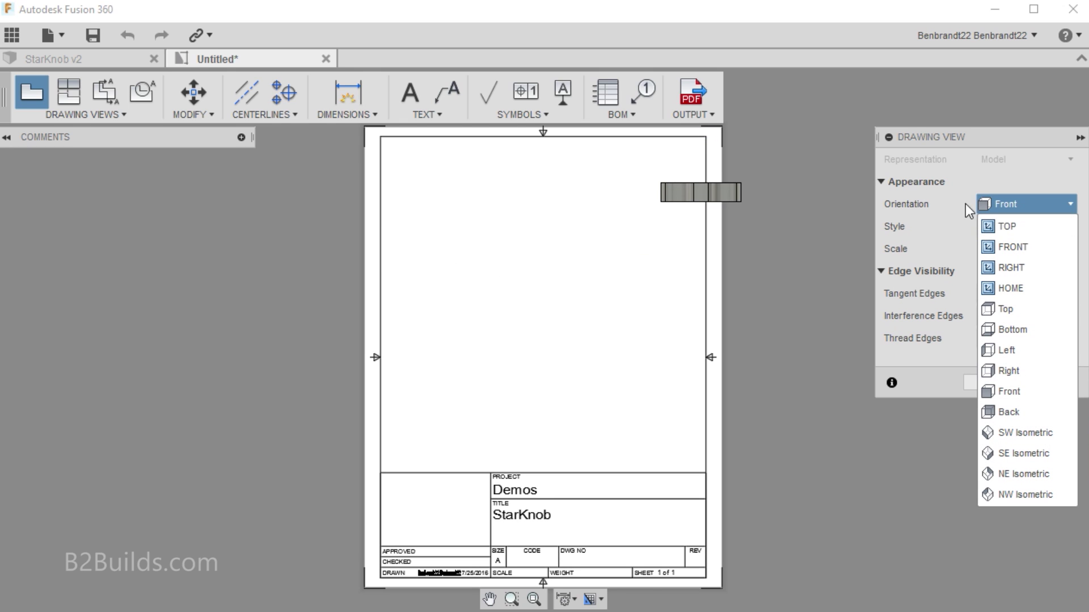
pyautogui.click(1012, 226)
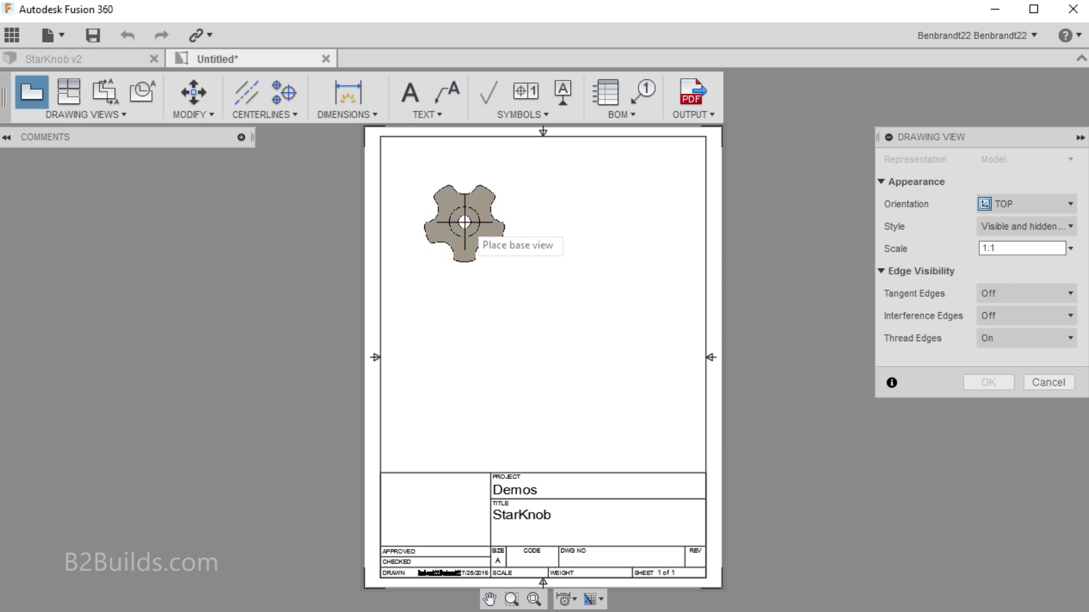
pyautogui.click(463, 221)
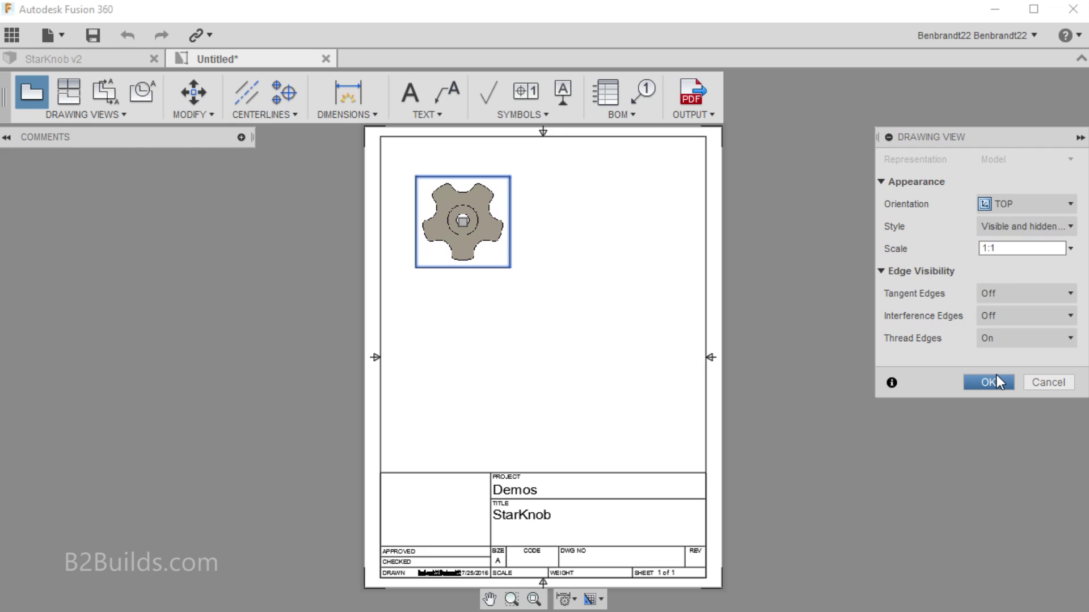
pyautogui.click(989, 382)
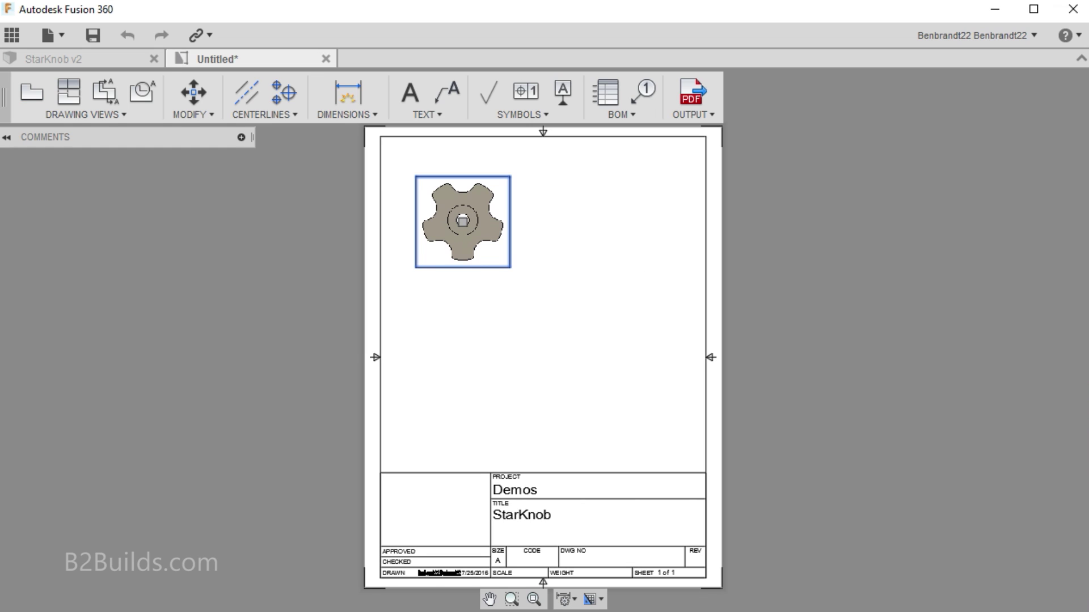
# Add a second base view with the TOP orientation at 1:1 scale to the right of the first view
pyautogui.scroll(4, 525, 178)
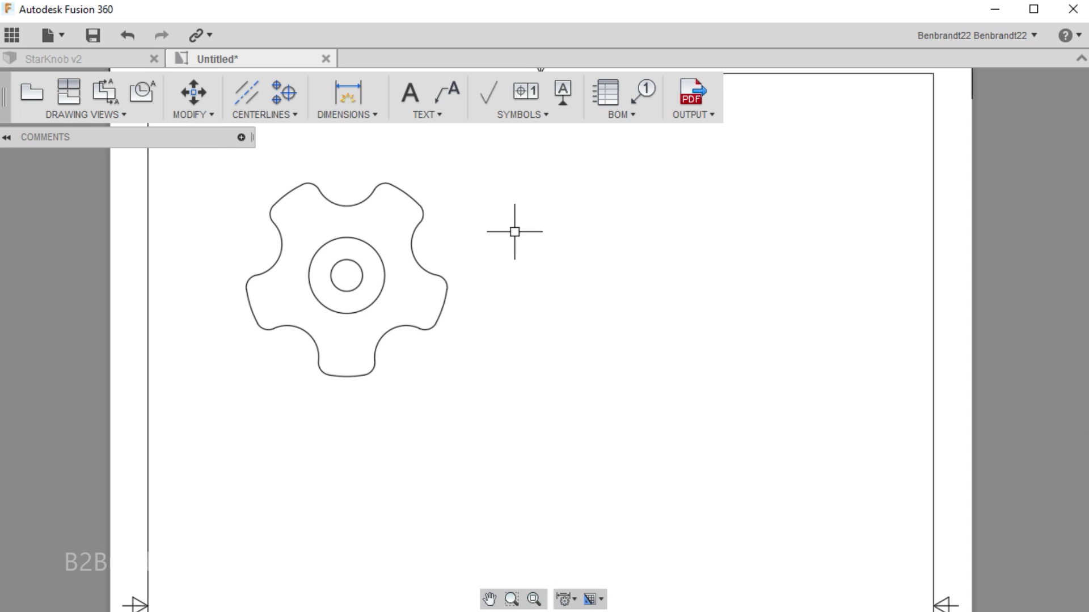
pyautogui.scroll(-3, 544, 318)
pyautogui.scroll(3, 549, 255)
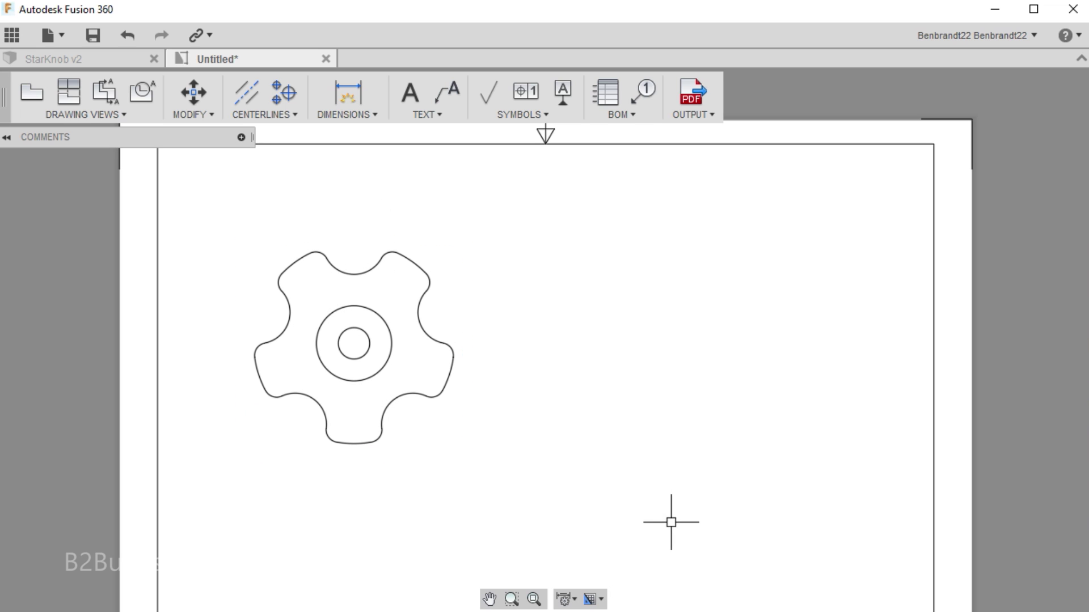
pyautogui.click(100, 117)
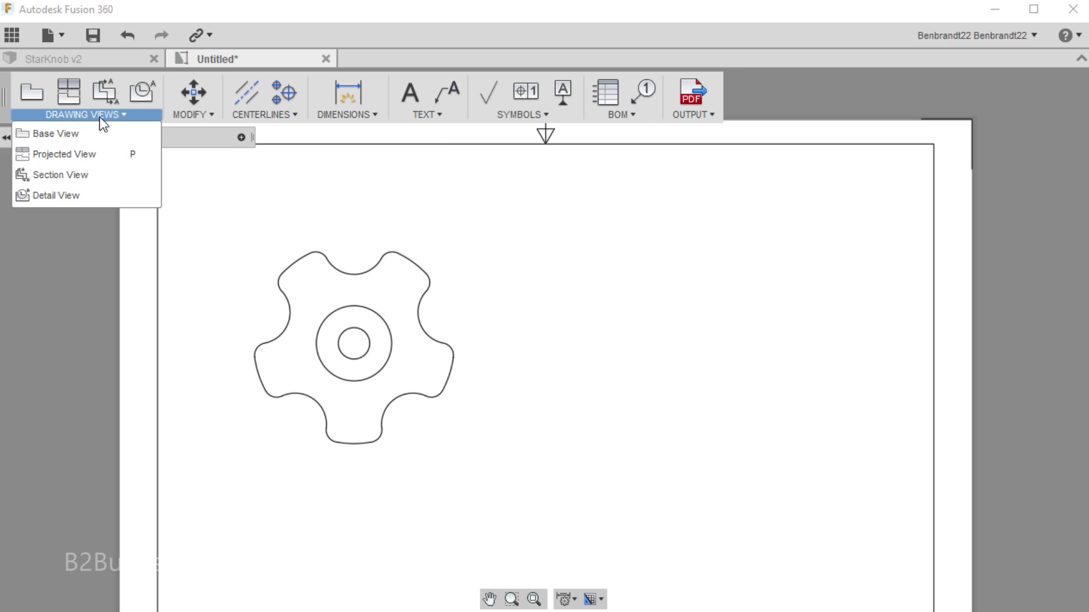
pyautogui.click(60, 131)
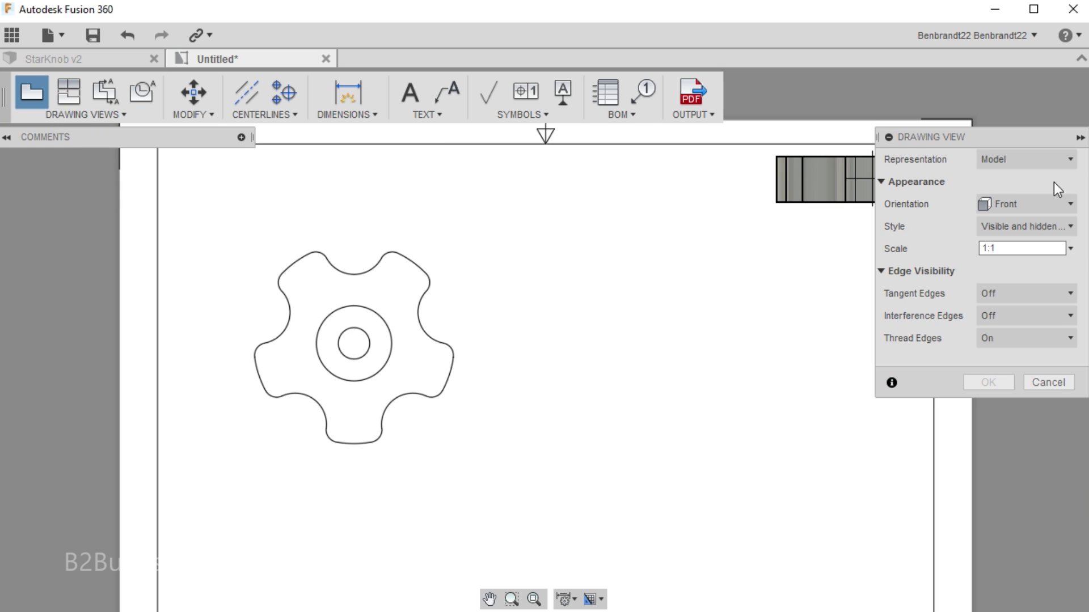
pyautogui.click(1045, 165)
pyautogui.click(1046, 164)
pyautogui.click(1029, 213)
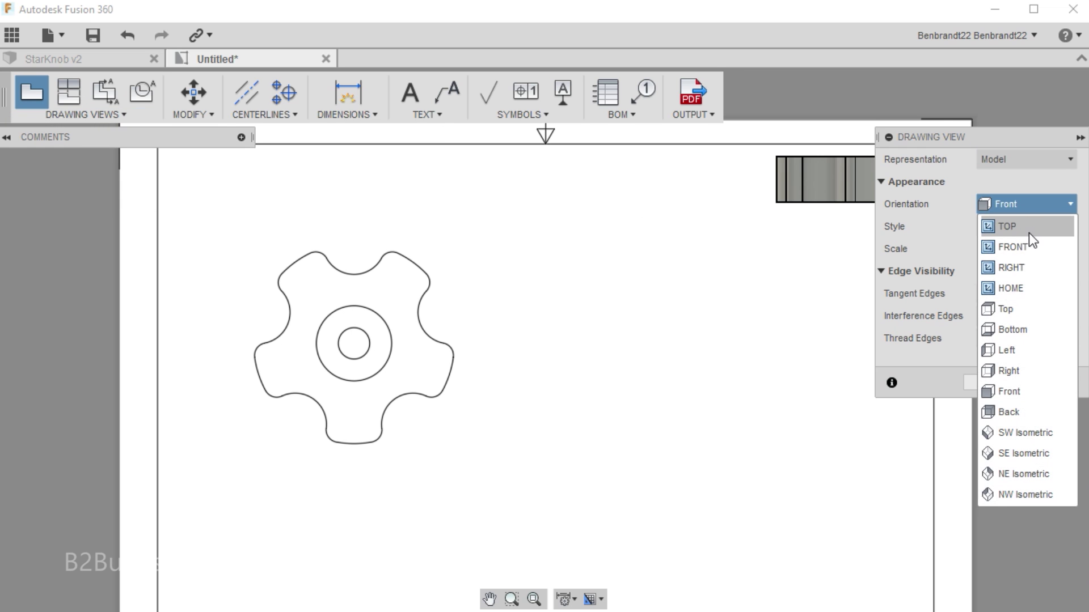
pyautogui.click(1029, 227)
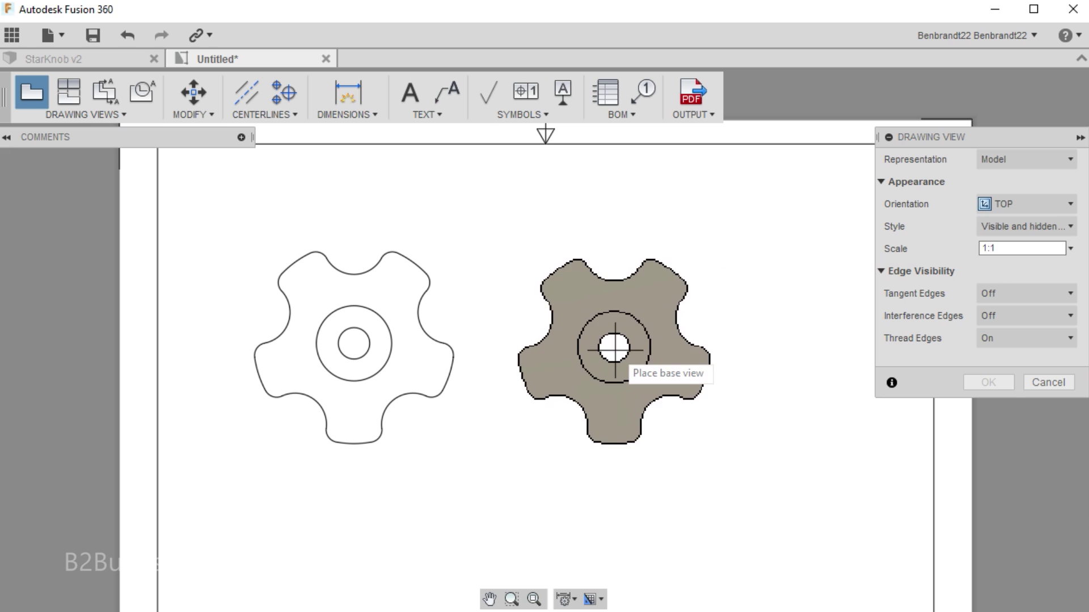
pyautogui.click(622, 346)
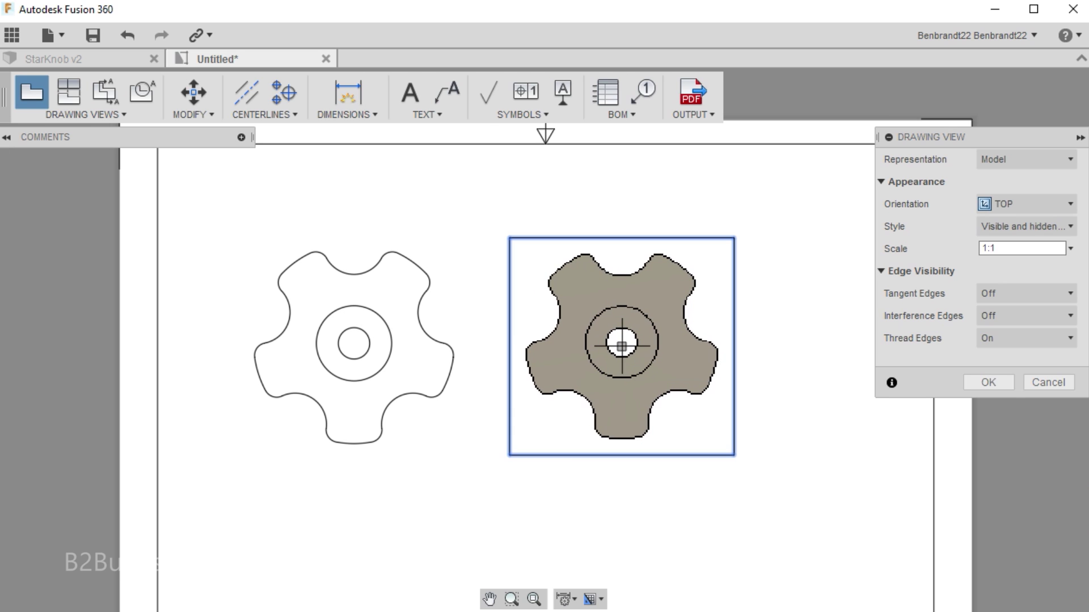
pyautogui.click(1001, 382)
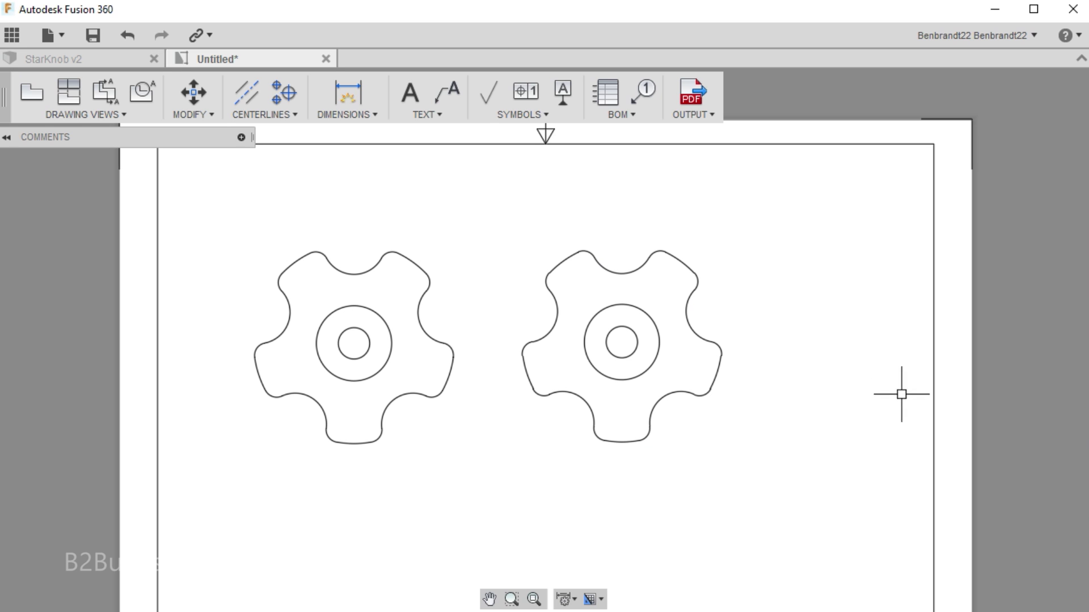
# Add center marks to the center hole in both views and to the five gap cutouts of the left view
pyautogui.click(287, 115)
pyautogui.click(283, 154)
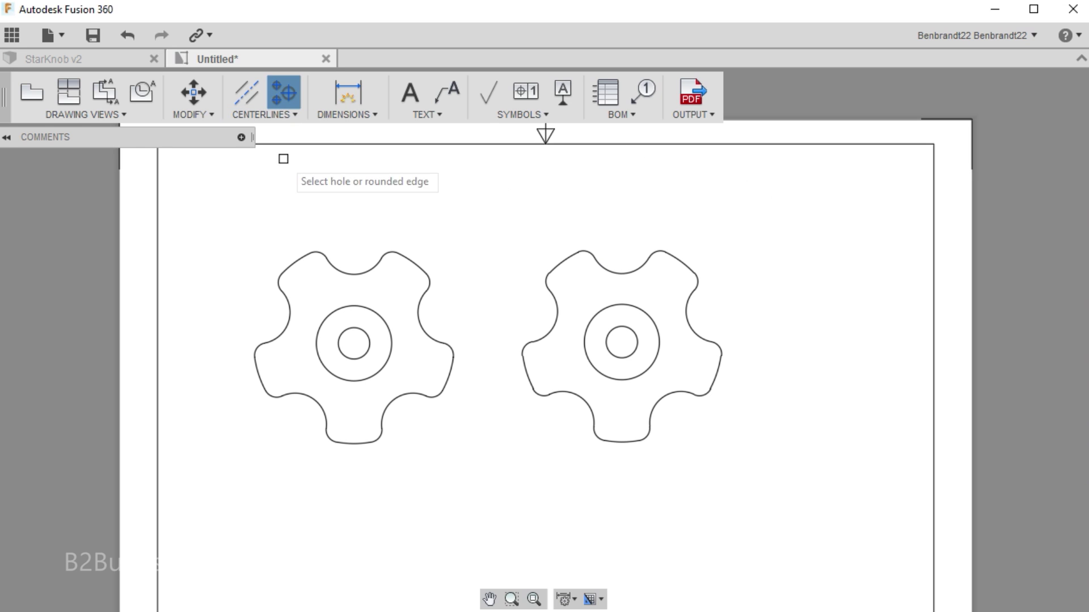
pyautogui.click(368, 352)
pyautogui.click(632, 358)
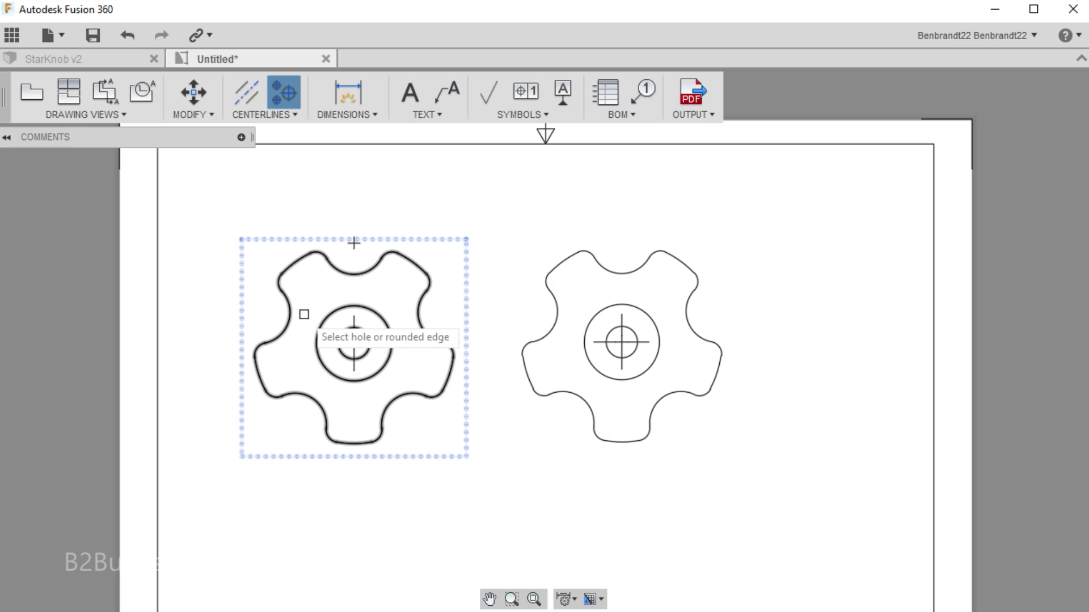
pyautogui.click(292, 316)
pyautogui.click(294, 404)
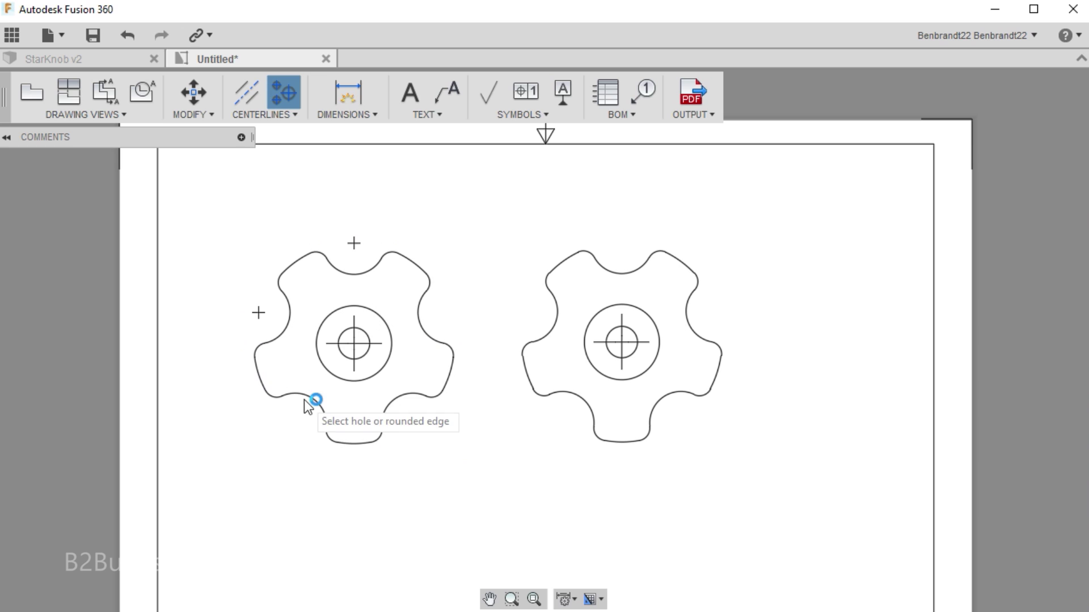
pyautogui.click(402, 403)
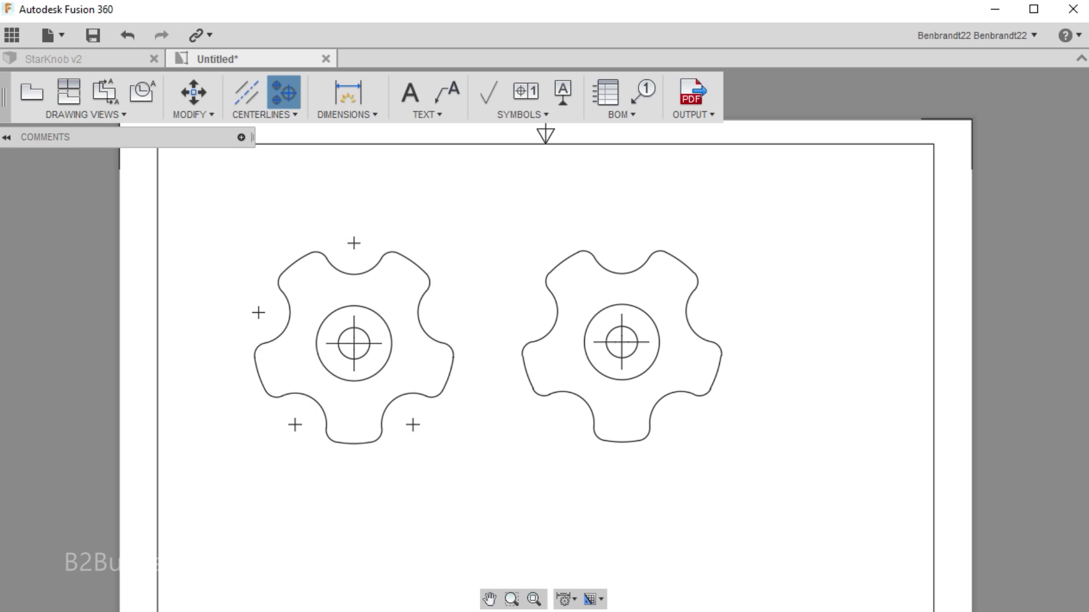
pyautogui.click(424, 336)
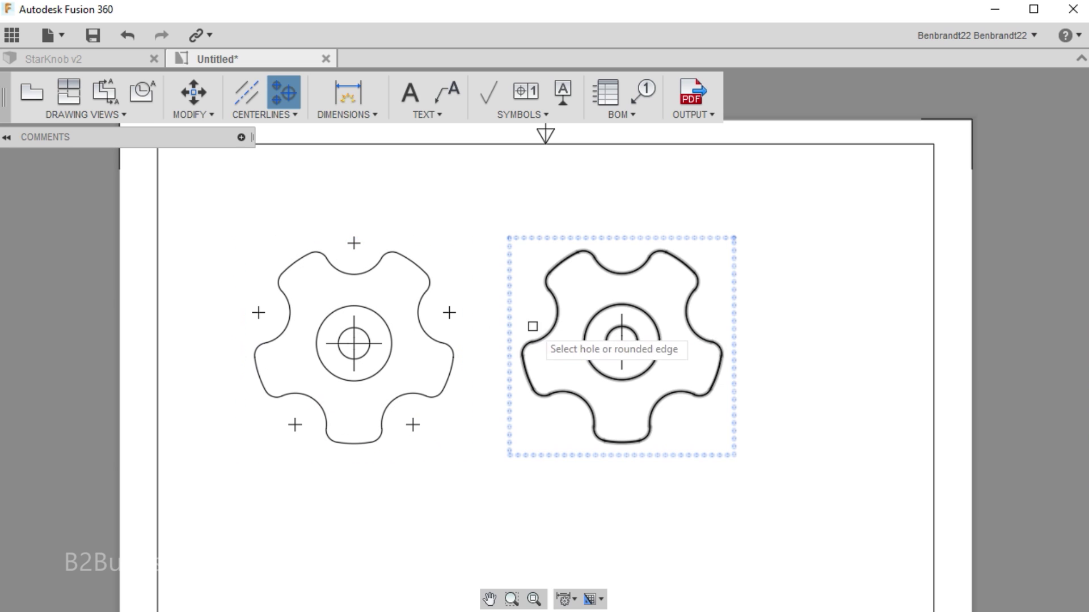
# Add center marks to the five gap cutouts of the right view
pyautogui.click(622, 271)
pyautogui.click(688, 315)
pyautogui.click(686, 388)
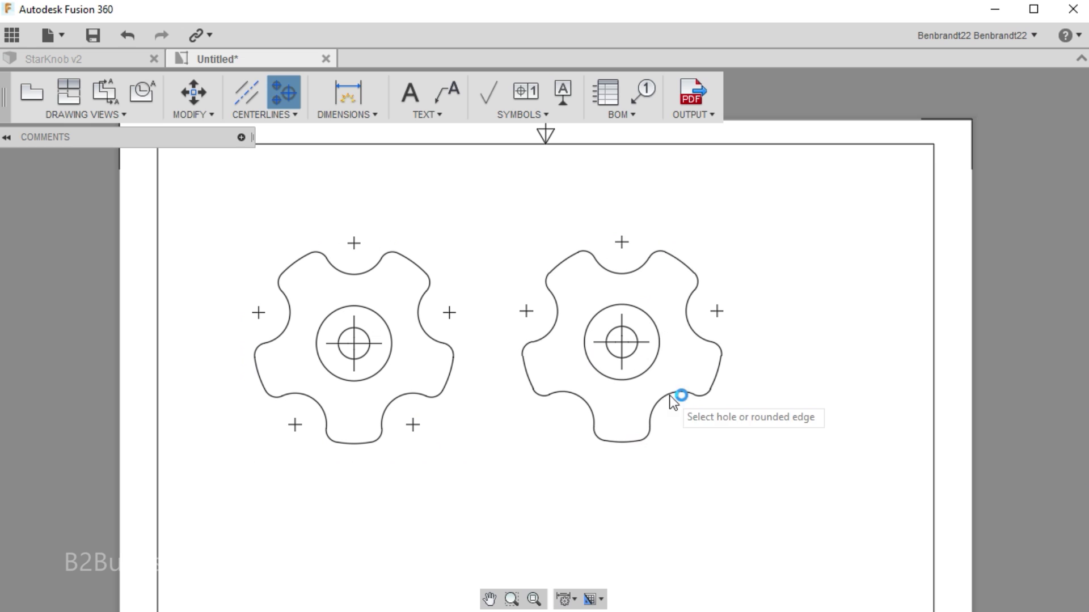
pyautogui.click(584, 408)
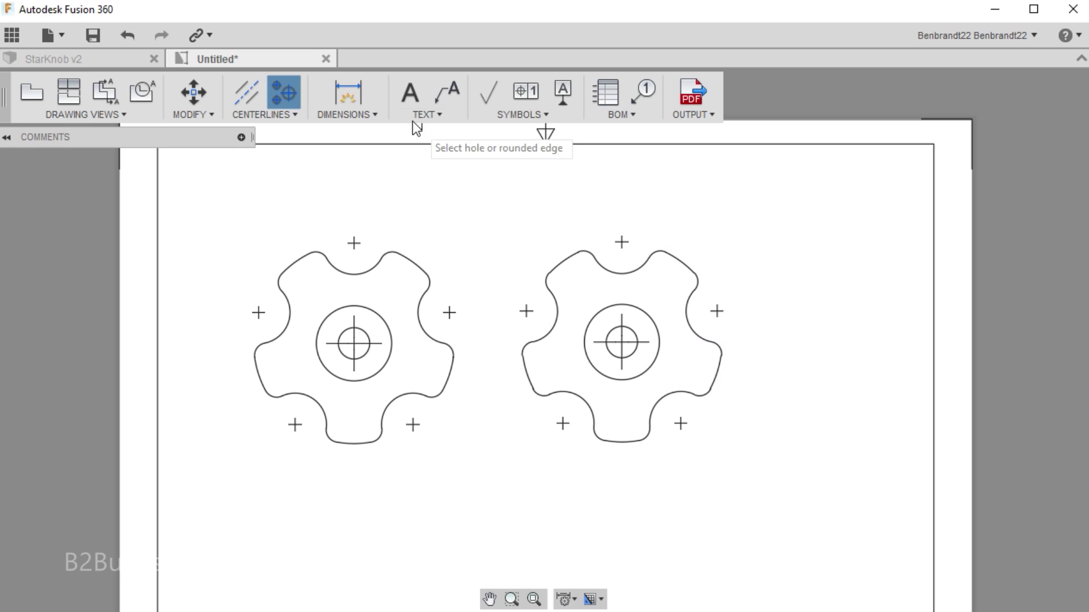
# Add diameter dimensions to the center hole and the upper-right gap cutout of the right view
pyautogui.click(363, 115)
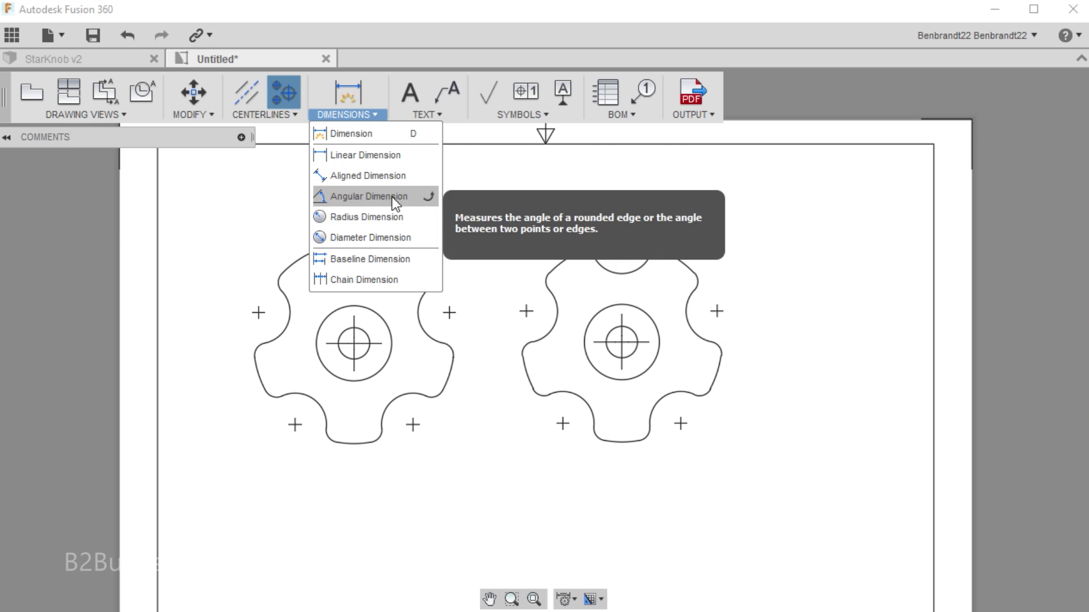
pyautogui.click(390, 236)
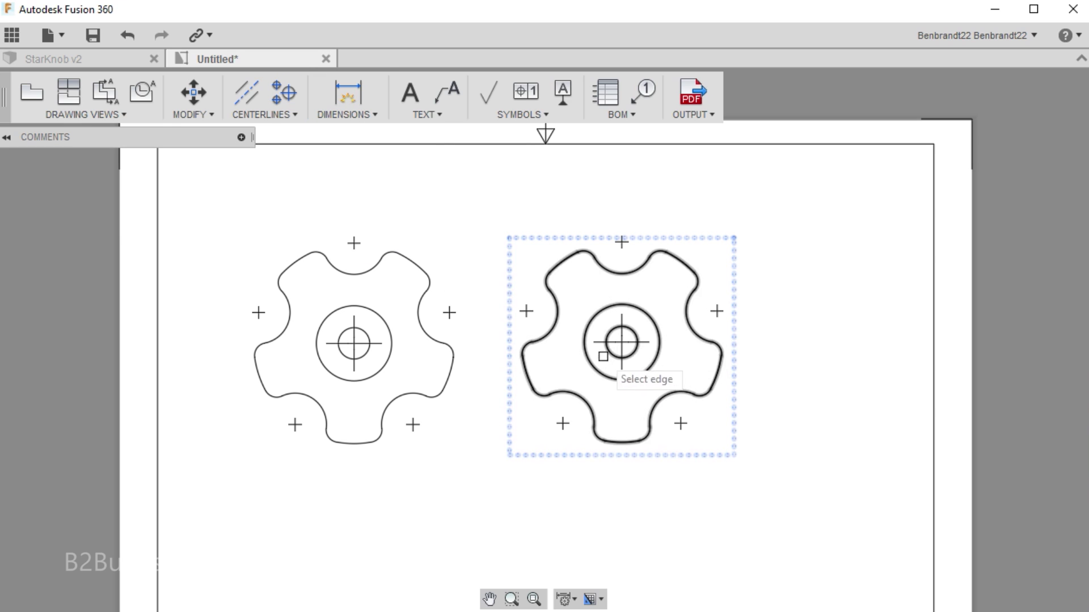
pyautogui.click(634, 352)
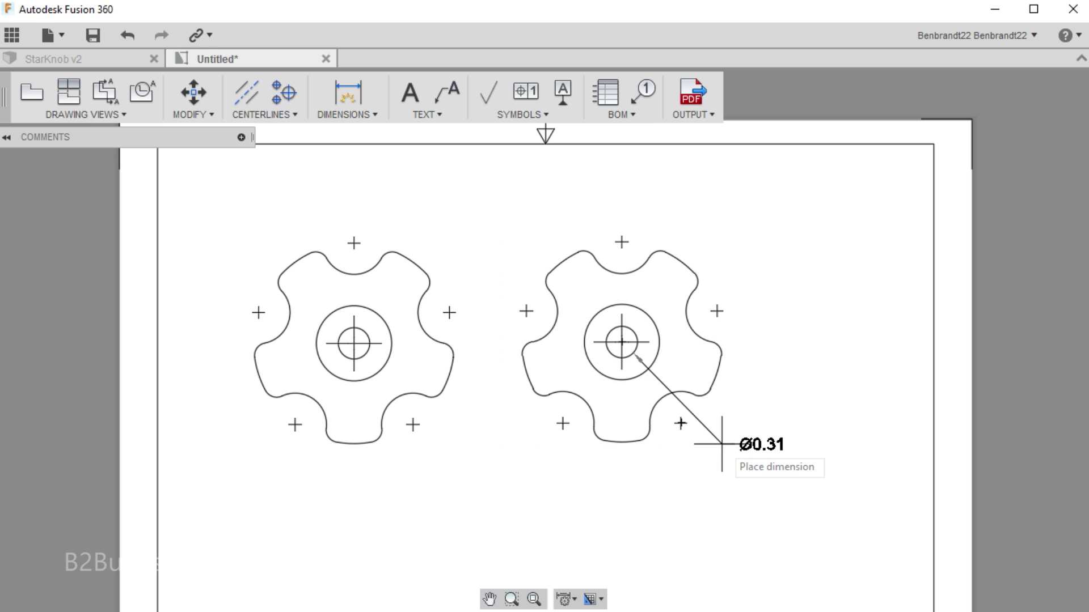
pyautogui.click(727, 462)
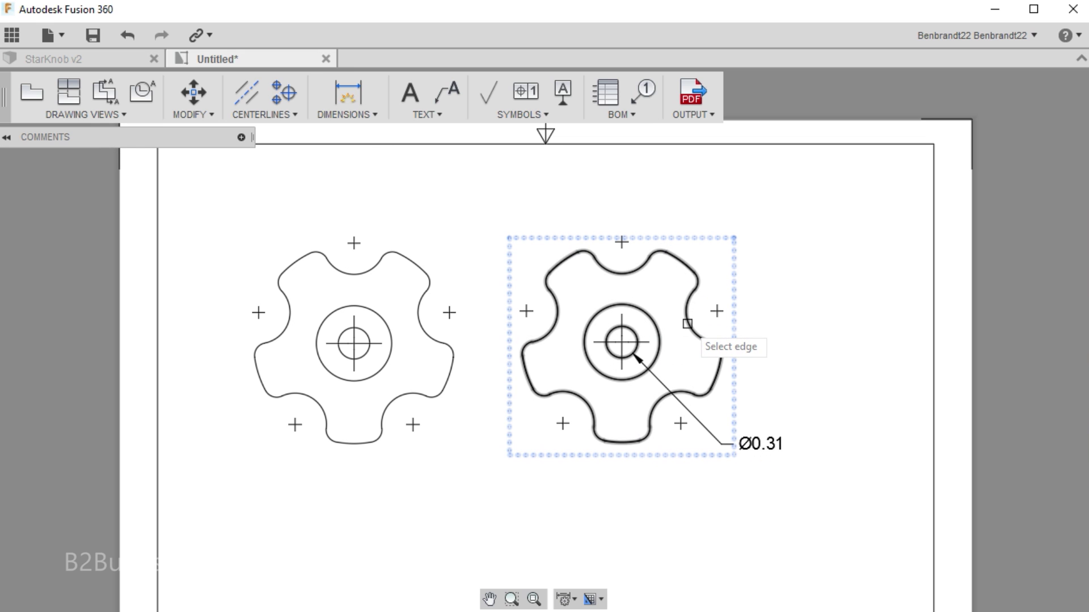
pyautogui.click(687, 324)
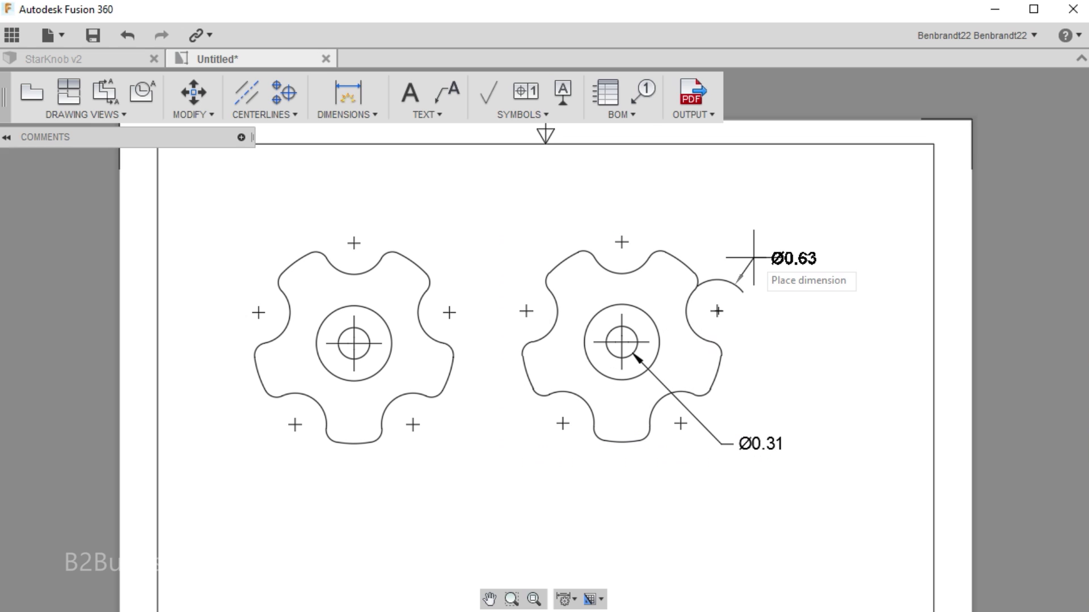
pyautogui.click(753, 258)
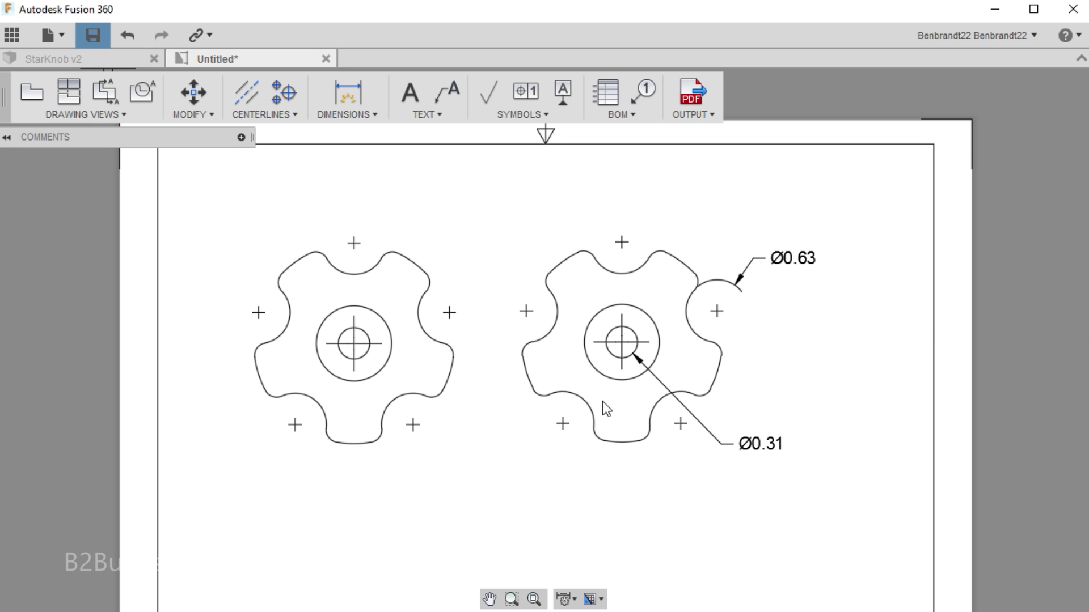
# Save the drawing as StarKnob Drawing and output it as StarKnob Drawing v1.pdf in the temp folder on the desktop
pyautogui.click(751, 473)
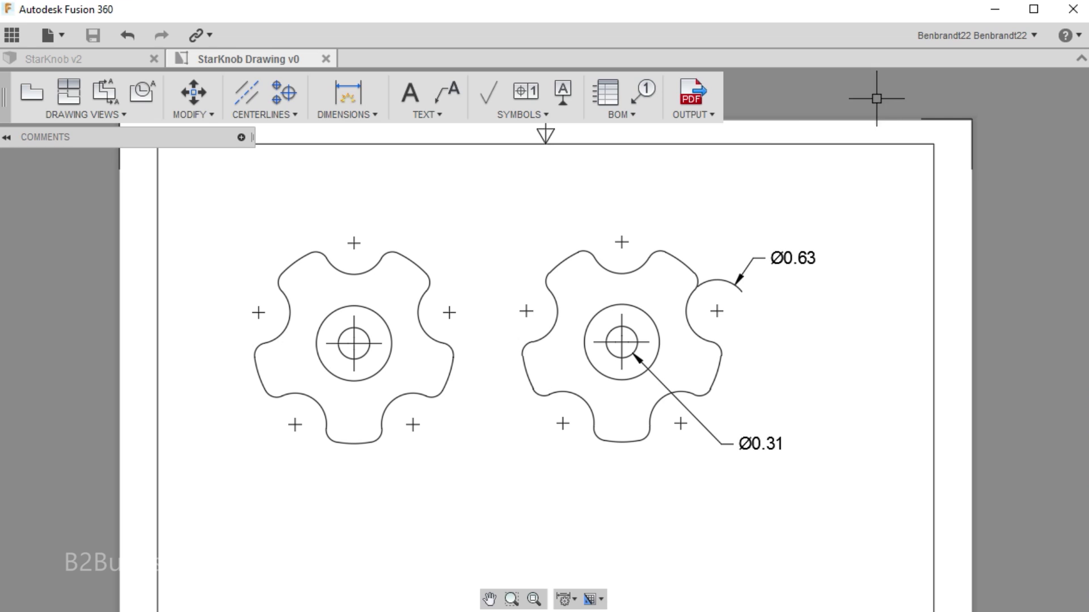
pyautogui.click(705, 113)
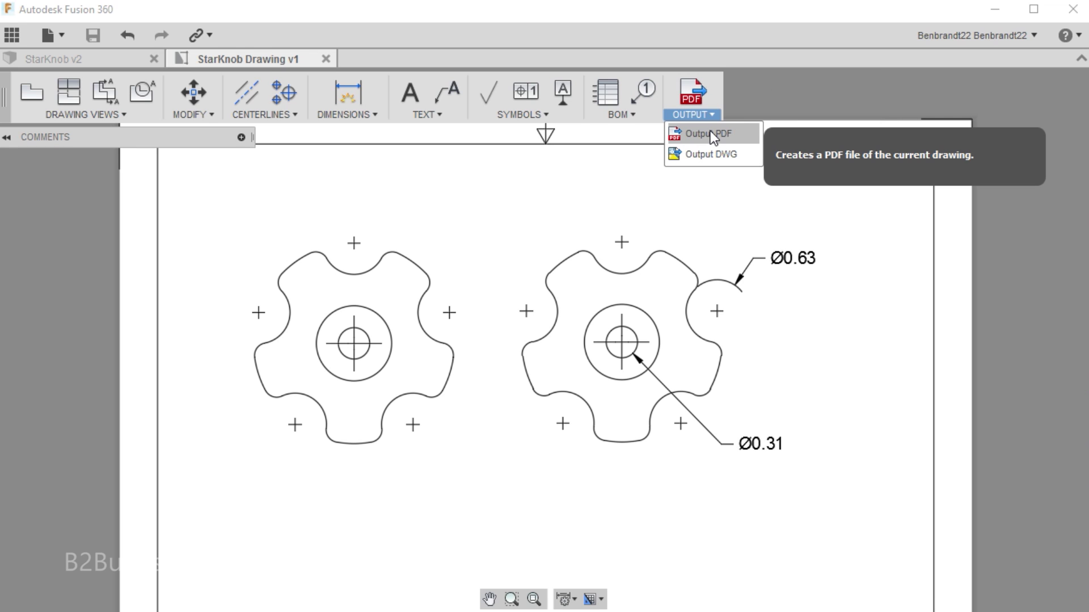
pyautogui.click(710, 134)
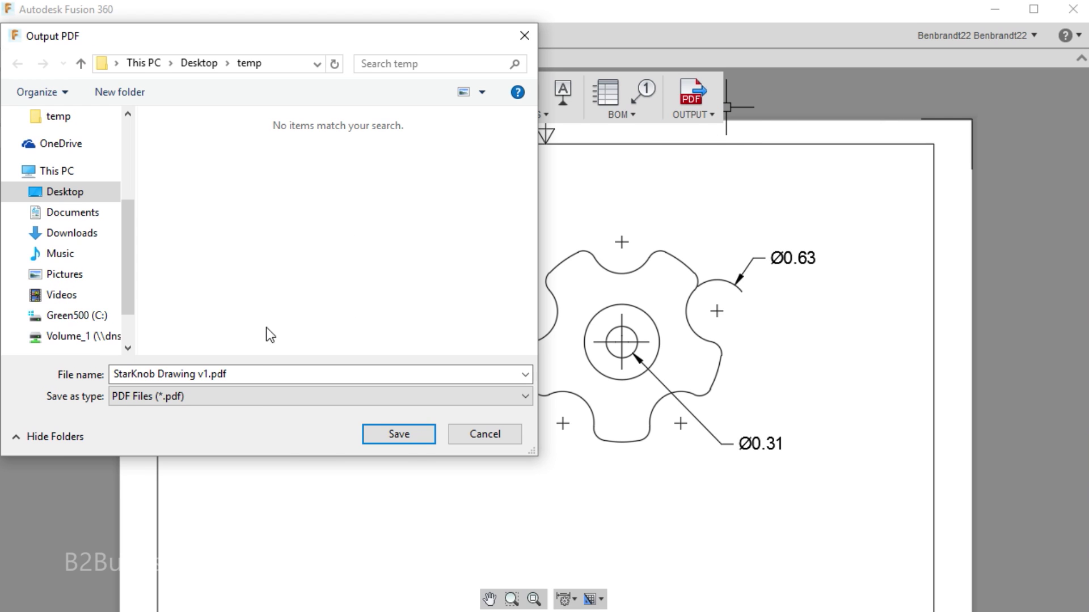
pyautogui.click(398, 435)
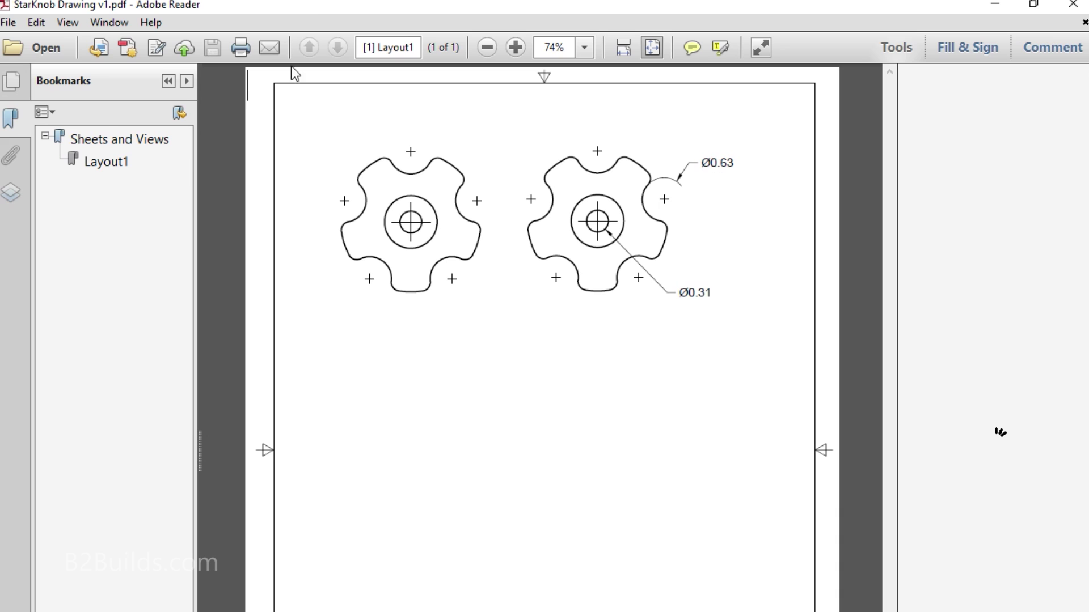
# Print StarKnob Drawing v1.pdf at actual size from Adobe Reader on the HP Officejet Pro 8610
pyautogui.click(241, 49)
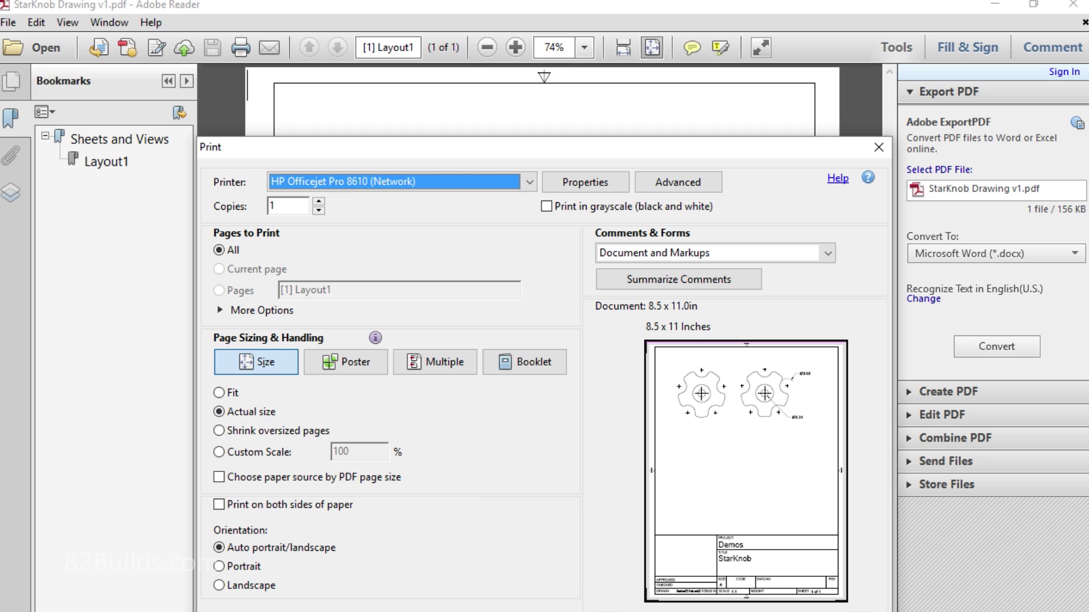
pyautogui.click(675, 610)
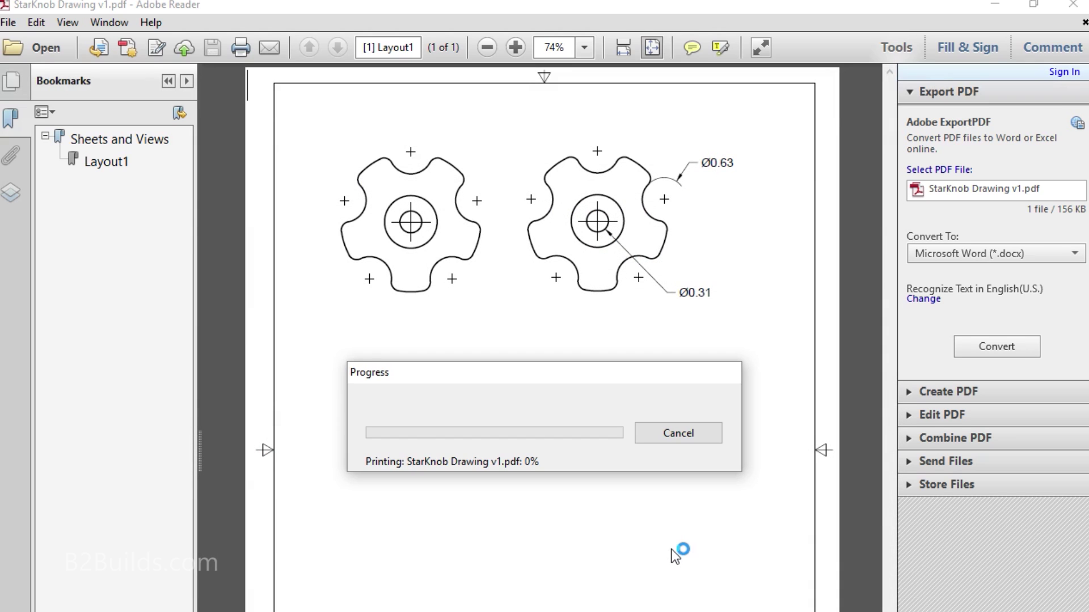